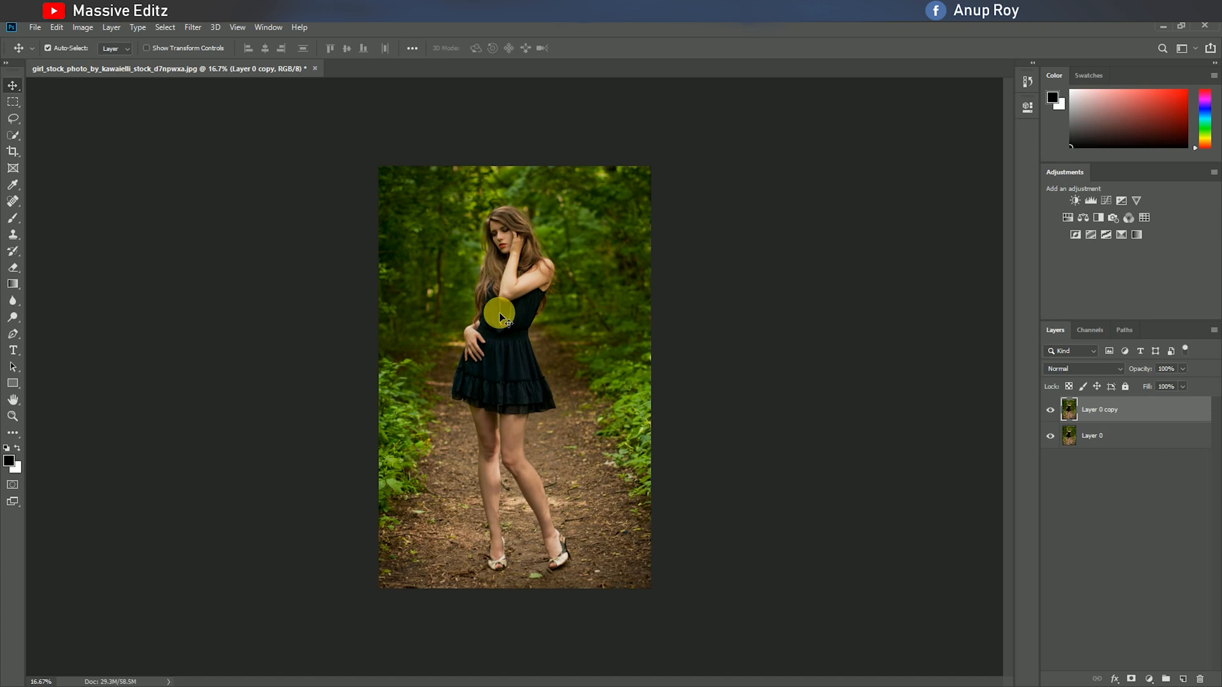
Select the woman's hair, upper body and dress on Layer 0 copy with the Quick Selection tool.
{"action": "key", "text": "ctrl+plus"}
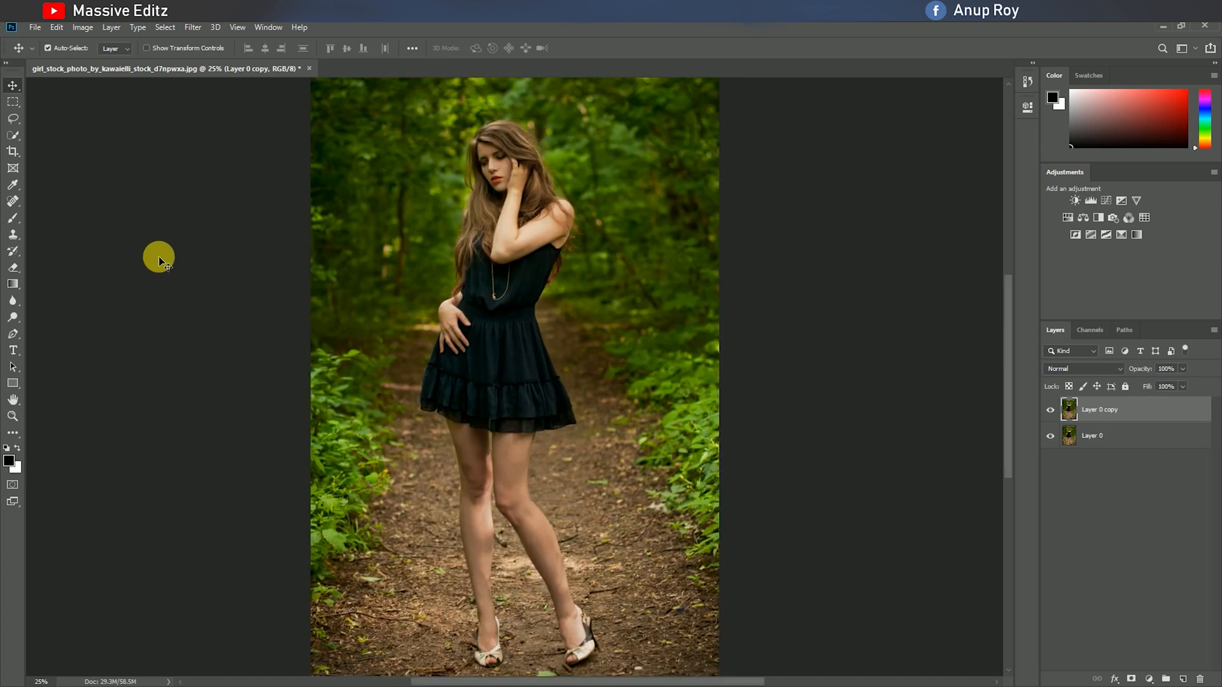
{"action": "left_click", "coordinate": [13, 135]}
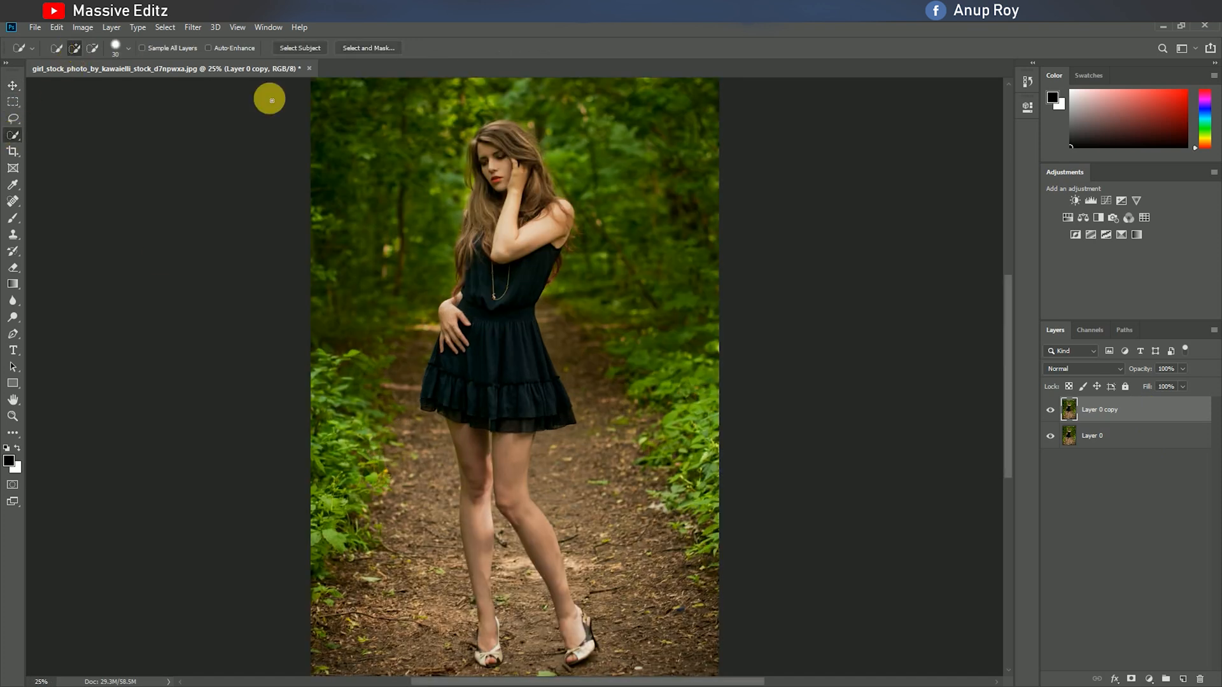
{"action": "key", "text": "ctrl+plus"}
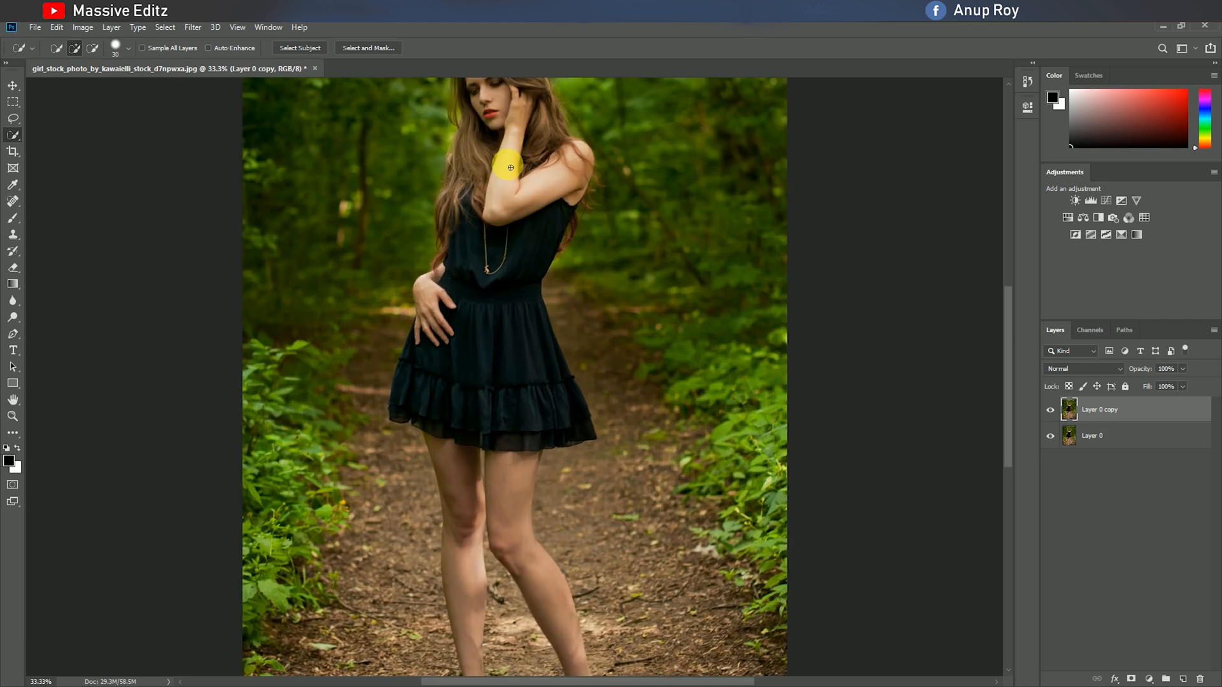
{"action": "mouse_move", "coordinate": [491, 170]}
{"action": "left_mouse_down"}
{"action": "mouse_move", "coordinate": [522, 292]}
{"action": "mouse_move", "coordinate": [569, 231]}
{"action": "mouse_move", "coordinate": [538, 281]}
{"action": "mouse_move", "coordinate": [522, 349]}
{"action": "mouse_move", "coordinate": [536, 443]}
{"action": "mouse_move", "coordinate": [557, 476]}
{"action": "mouse_move", "coordinate": [532, 484]}
{"action": "mouse_move", "coordinate": [434, 421]}
{"action": "mouse_move", "coordinate": [427, 370]}
{"action": "mouse_move", "coordinate": [419, 412]}
{"action": "mouse_move", "coordinate": [442, 382]}
{"action": "mouse_move", "coordinate": [478, 230]}
{"action": "mouse_move", "coordinate": [471, 147]}
{"action": "mouse_move", "coordinate": [503, 131]}
{"action": "mouse_move", "coordinate": [522, 131]}
{"action": "mouse_move", "coordinate": [535, 160]}
{"action": "mouse_move", "coordinate": [511, 243]}
{"action": "mouse_move", "coordinate": [556, 185]}
{"action": "mouse_move", "coordinate": [566, 210]}
{"action": "mouse_move", "coordinate": [518, 251]}
{"action": "left_mouse_up"}
{"action": "scroll", "coordinate": [510, 254], "scroll_direction": "down", "scroll_amount": 3}
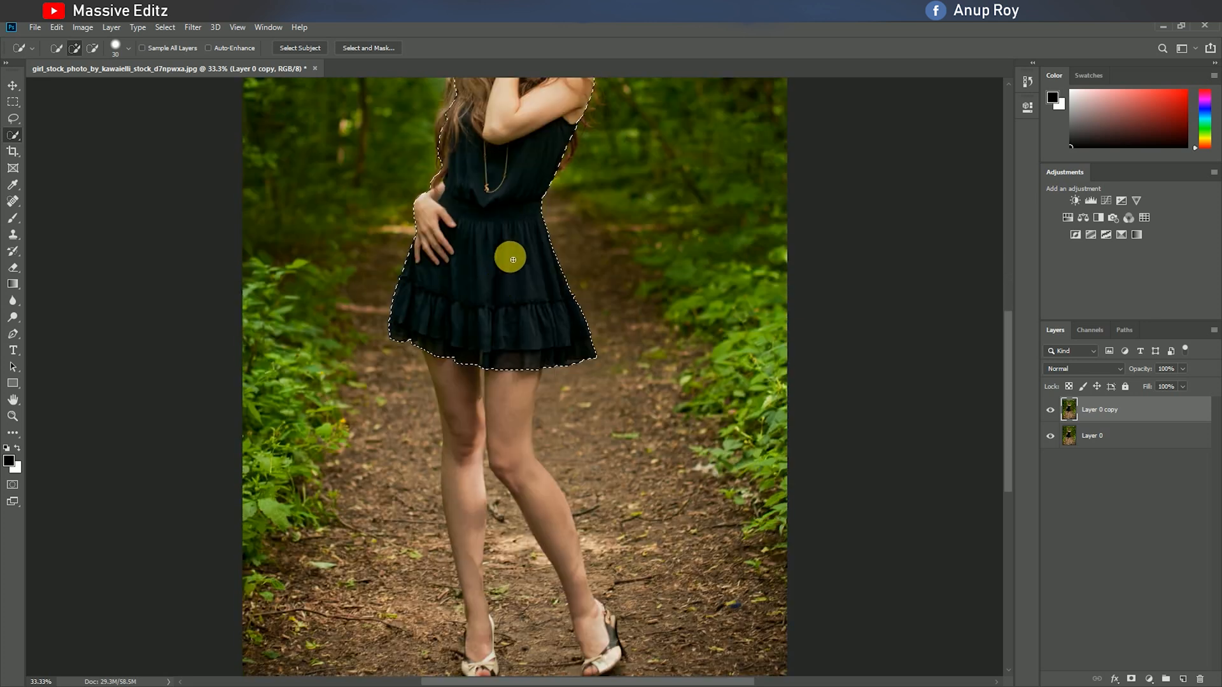
{"action": "scroll", "coordinate": [456, 245], "scroll_direction": "up", "scroll_amount": 2}
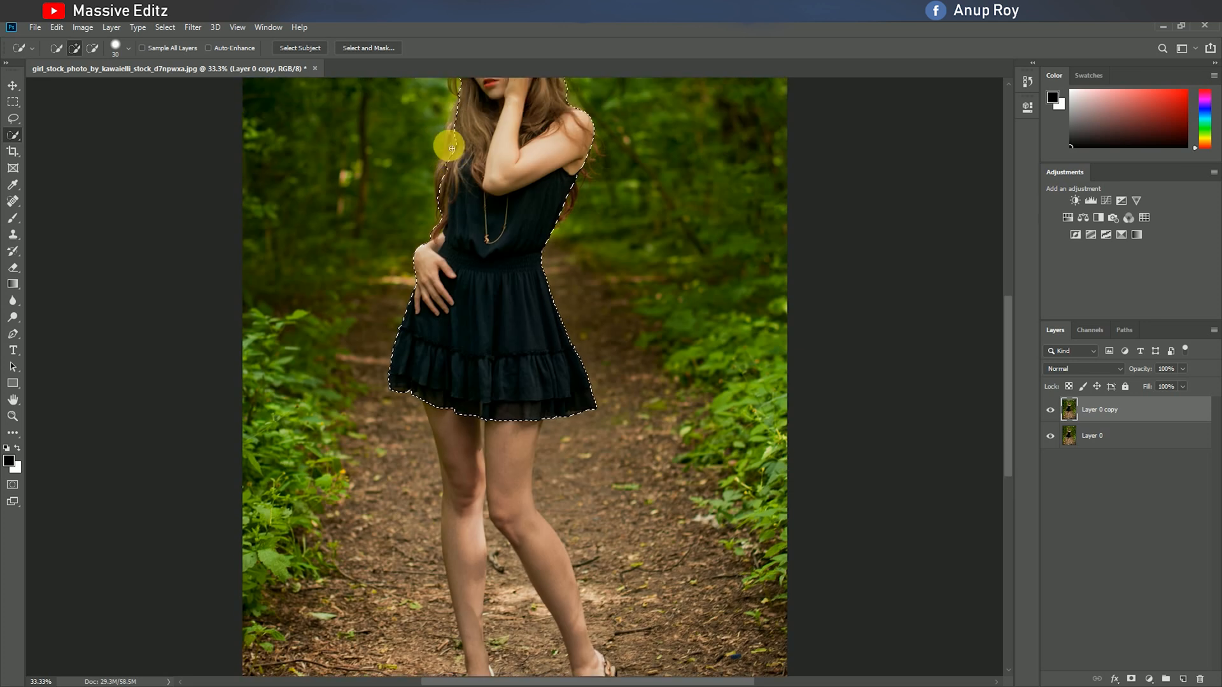
{"action": "scroll", "coordinate": [452, 267], "scroll_direction": "down", "scroll_amount": 3}
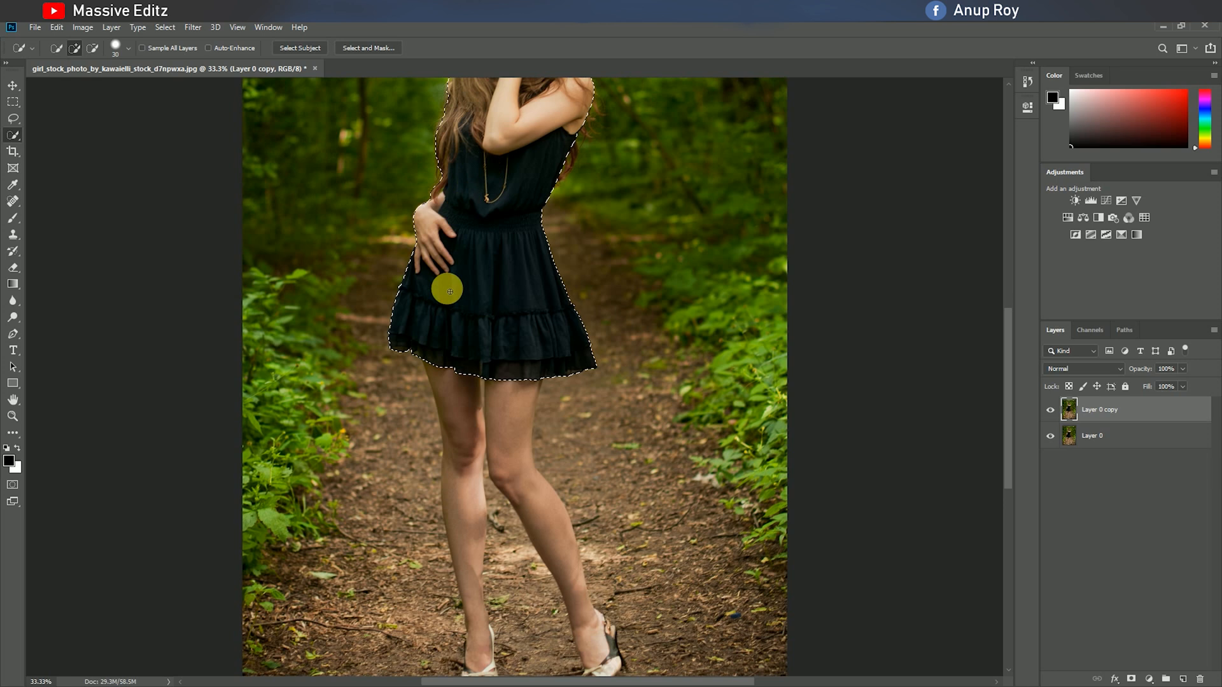
Add both legs and both shoes to the selection.
{"action": "key", "text": "ctrl+plus"}
{"action": "mouse_move", "coordinate": [513, 96]}
{"action": "left_mouse_down"}
{"action": "mouse_move", "coordinate": [521, 253]}
{"action": "mouse_move", "coordinate": [654, 536]}
{"action": "mouse_move", "coordinate": [669, 513]}
{"action": "mouse_move", "coordinate": [651, 495]}
{"action": "mouse_move", "coordinate": [633, 584]}
{"action": "mouse_move", "coordinate": [617, 516]}
{"action": "mouse_move", "coordinate": [634, 578]}
{"action": "left_mouse_up"}
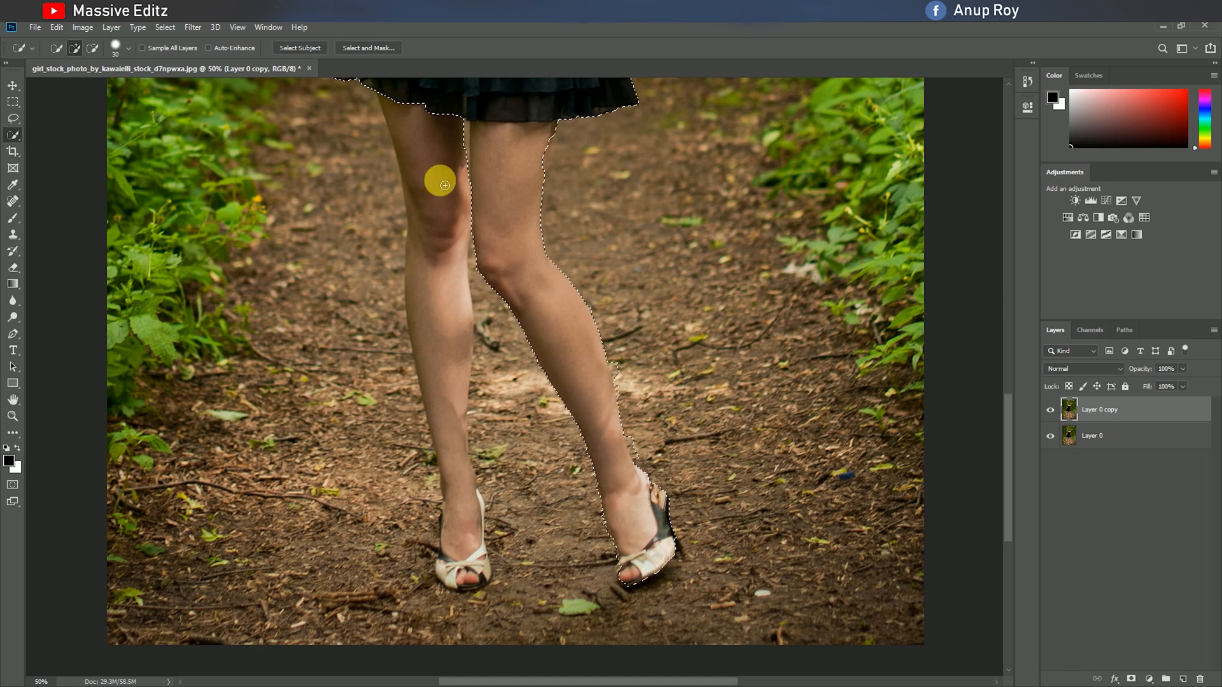
{"action": "left_click_drag", "start_coordinate": [456, 334], "coordinate": [461, 459]}
{"action": "mouse_move", "coordinate": [460, 557]}
{"action": "left_mouse_down"}
{"action": "mouse_move", "coordinate": [469, 582]}
{"action": "mouse_move", "coordinate": [456, 549]}
{"action": "left_mouse_up"}
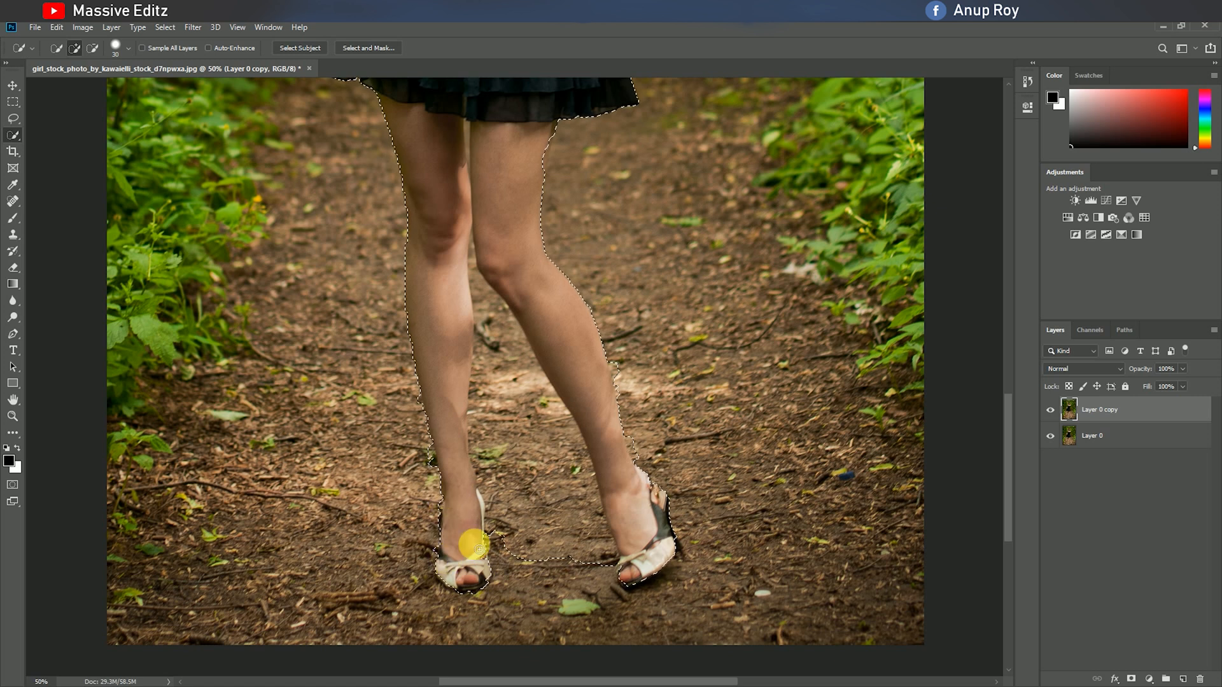
{"action": "scroll", "coordinate": [447, 335], "scroll_direction": "up", "scroll_amount": 5}
{"action": "scroll", "coordinate": [445, 338], "scroll_direction": "down", "scroll_amount": 5}
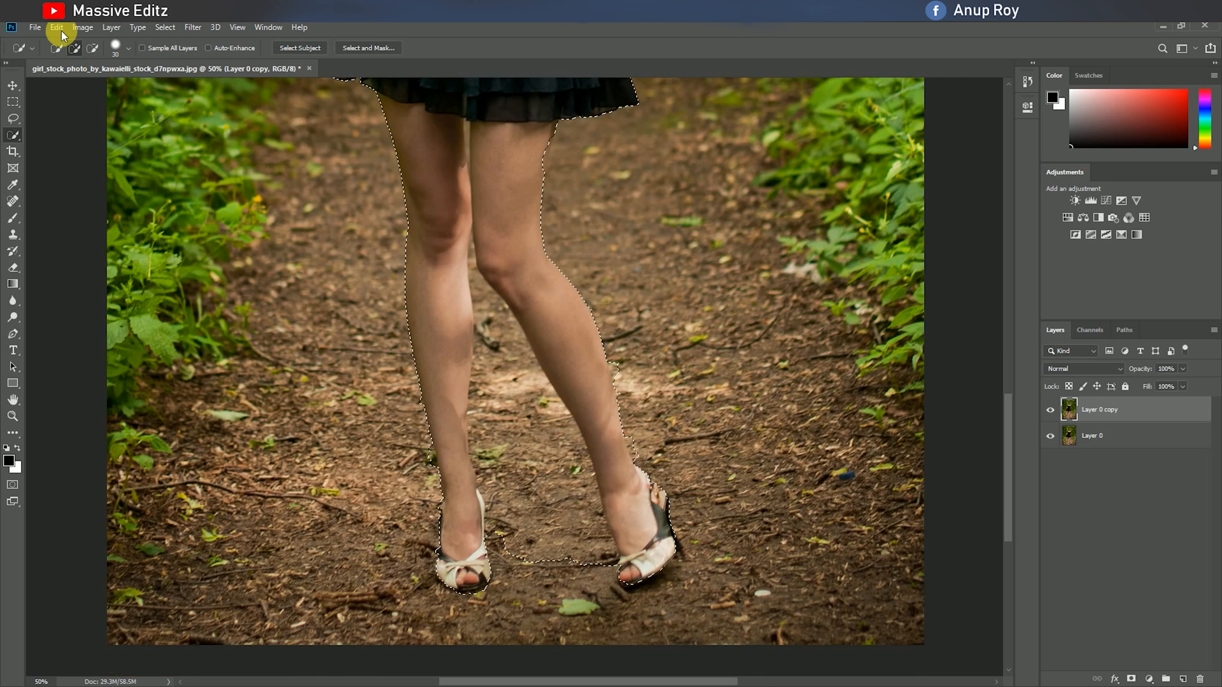
Clean up the selection edges along the legs and subtract the ground between the lower legs and shoes.
{"action": "left_click", "coordinate": [91, 47]}
{"action": "scroll", "coordinate": [343, 380], "scroll_direction": "down", "scroll_amount": 3}
{"action": "left_click_drag", "start_coordinate": [348, 385], "coordinate": [419, 396]}
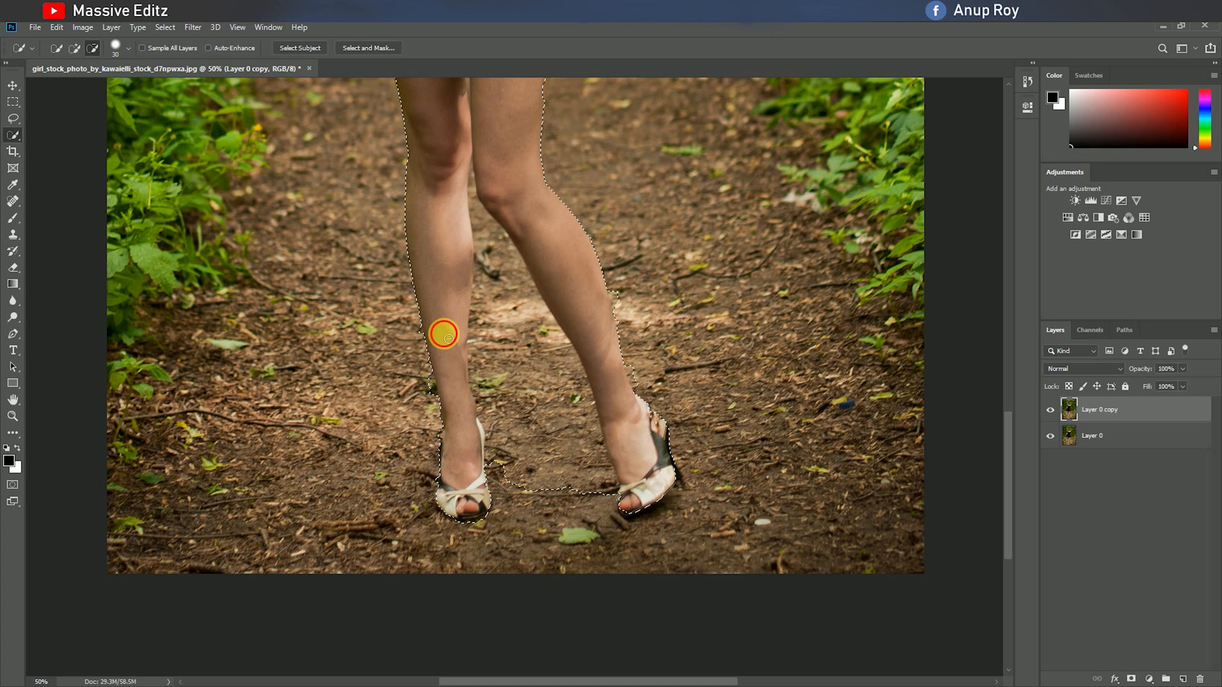
{"action": "left_click", "coordinate": [74, 48]}
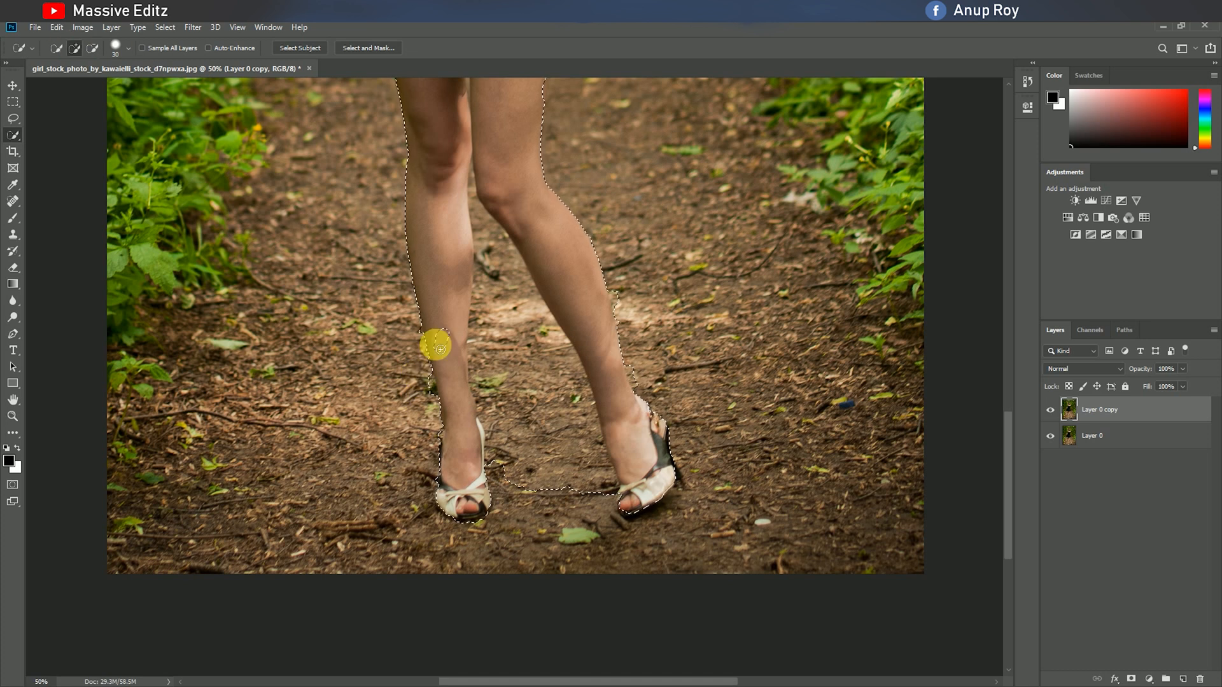
{"action": "left_click", "coordinate": [92, 47]}
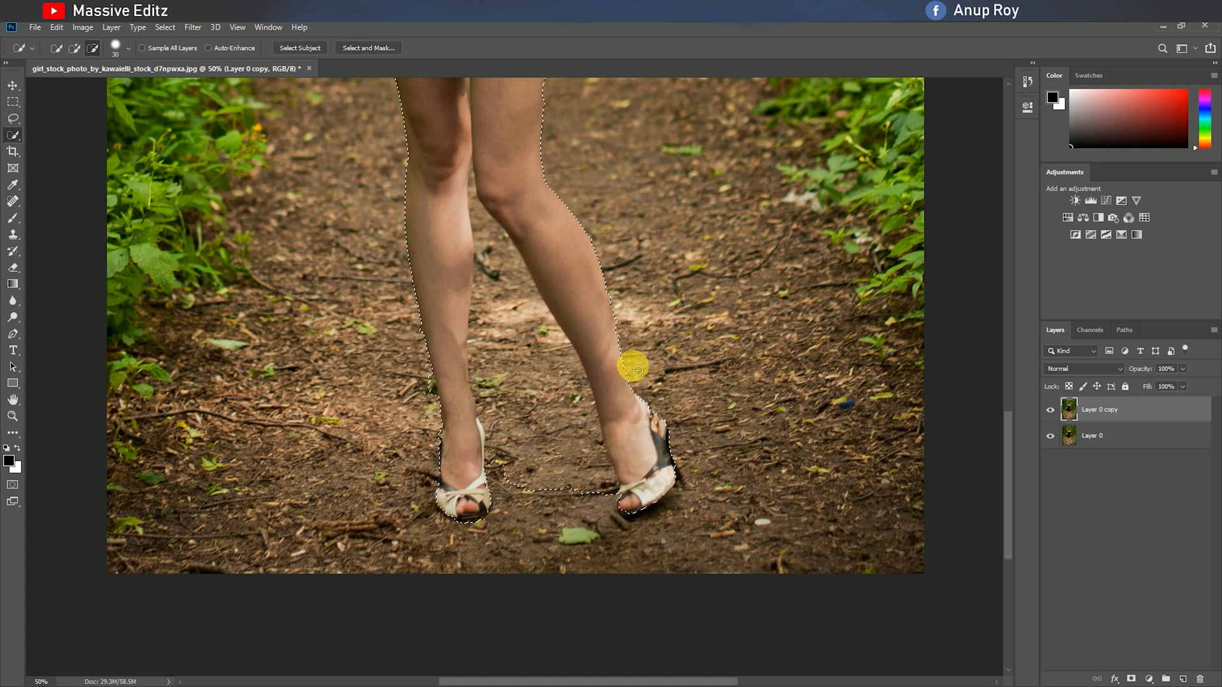
{"action": "left_click", "coordinate": [73, 47]}
{"action": "left_click", "coordinate": [92, 48]}
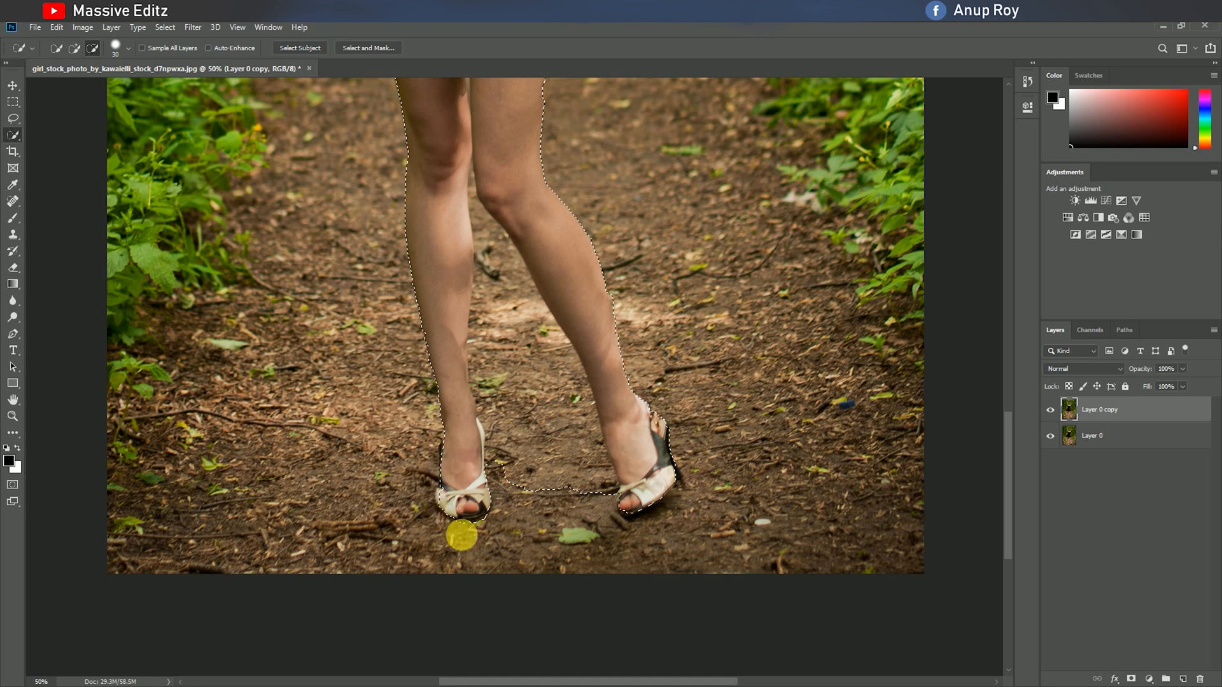
{"action": "mouse_move", "coordinate": [557, 448]}
{"action": "left_mouse_down"}
{"action": "mouse_move", "coordinate": [506, 308]}
{"action": "mouse_move", "coordinate": [548, 500]}
{"action": "mouse_move", "coordinate": [610, 497]}
{"action": "mouse_move", "coordinate": [538, 473]}
{"action": "mouse_move", "coordinate": [564, 443]}
{"action": "left_mouse_up"}
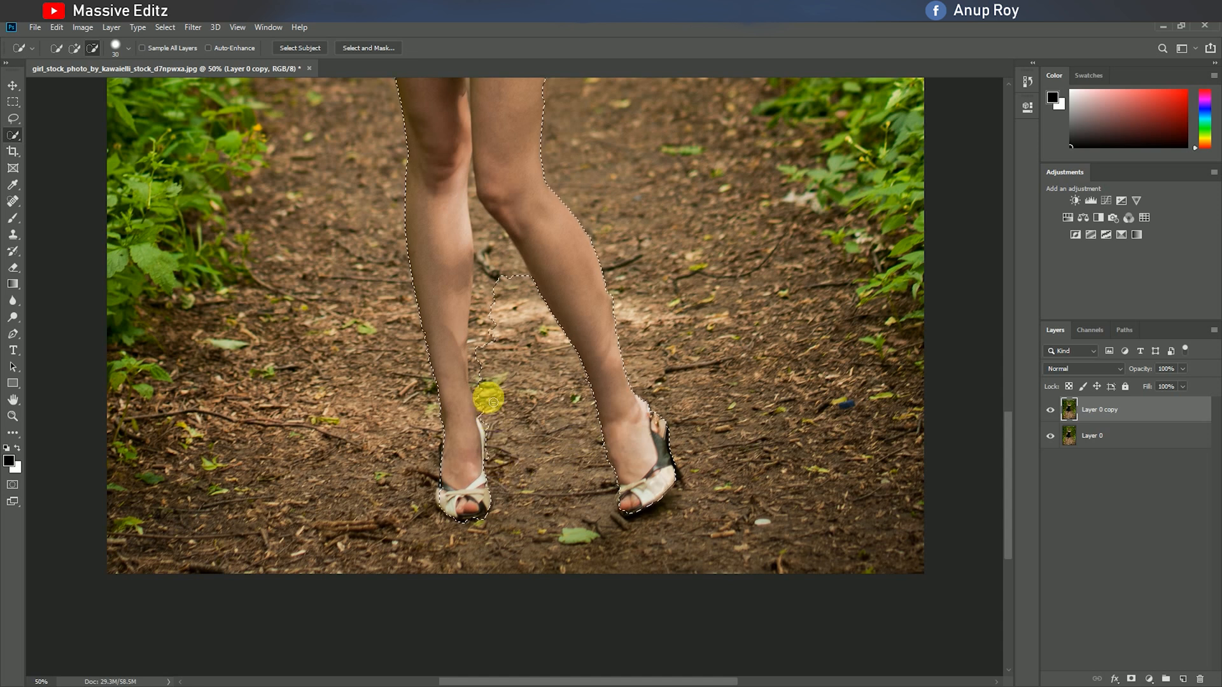
{"action": "mouse_move", "coordinate": [503, 280]}
{"action": "left_mouse_down"}
{"action": "mouse_move", "coordinate": [491, 235]}
{"action": "mouse_move", "coordinate": [488, 280]}
{"action": "left_mouse_up"}
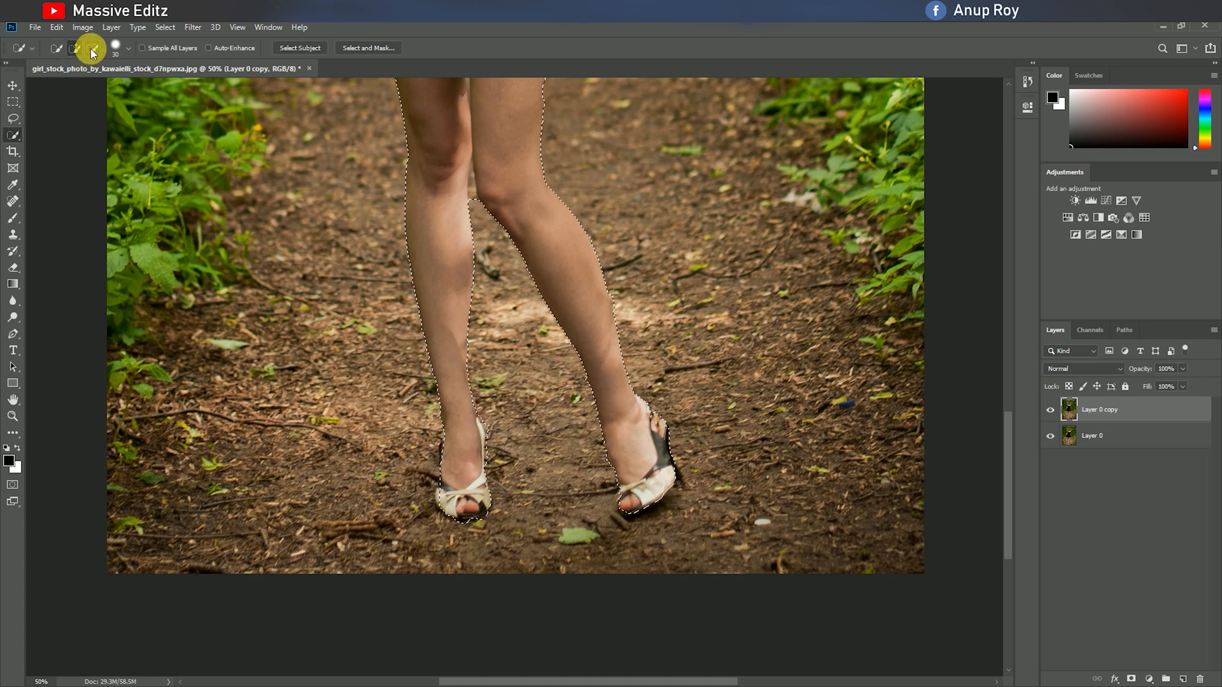
Reduce the selection brush size to 10 and subtract the narrow gap between the thighs just below the dress.
{"action": "scroll", "coordinate": [605, 331], "scroll_direction": "up", "scroll_amount": 4}
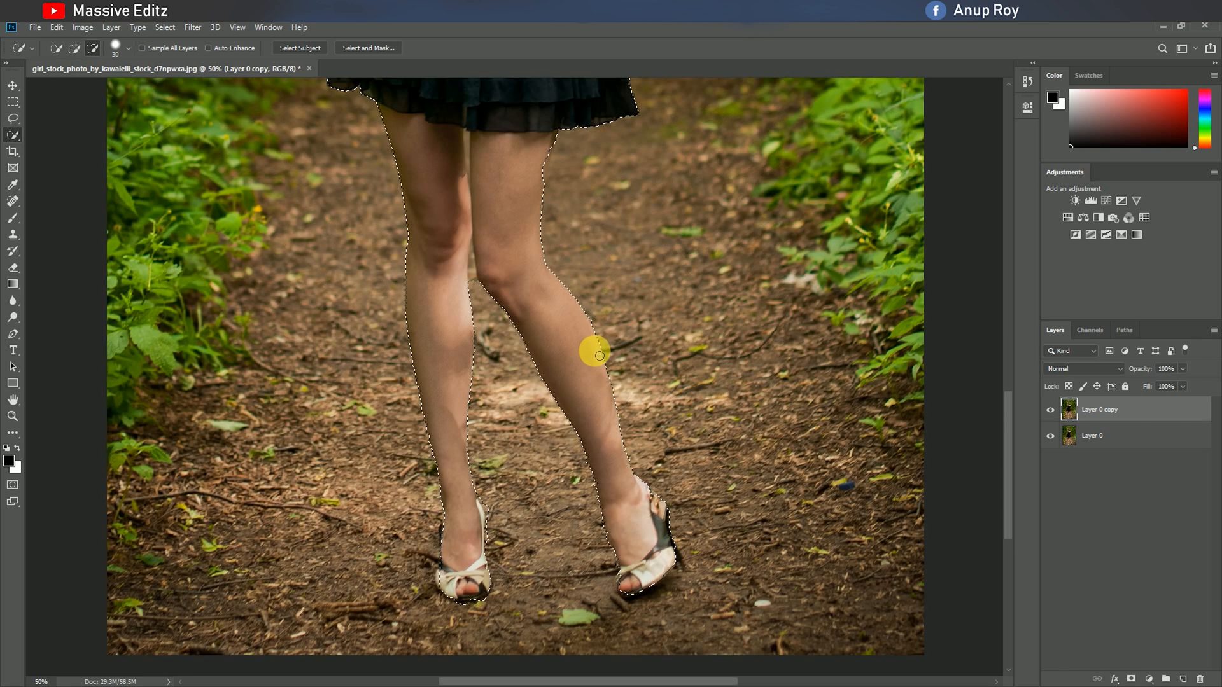
{"action": "key", "text": "bracketleft"}
{"action": "key", "text": "bracketleft"}
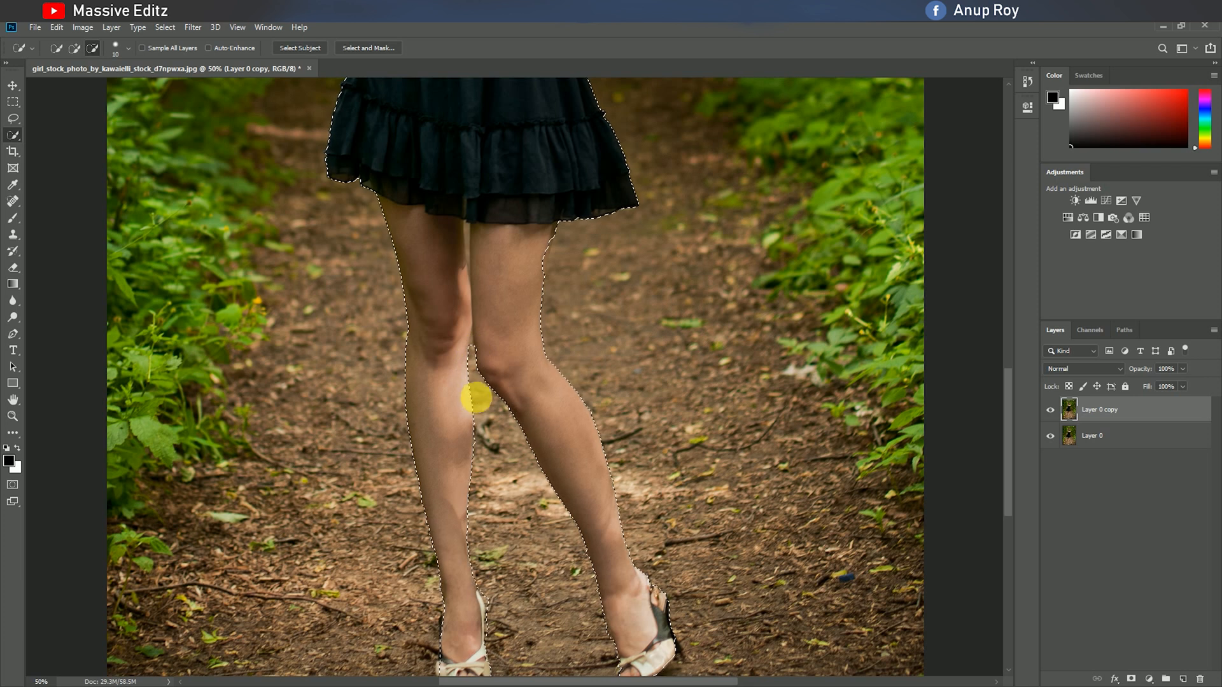
{"action": "scroll", "coordinate": [473, 382], "scroll_direction": "up", "scroll_amount": 4}
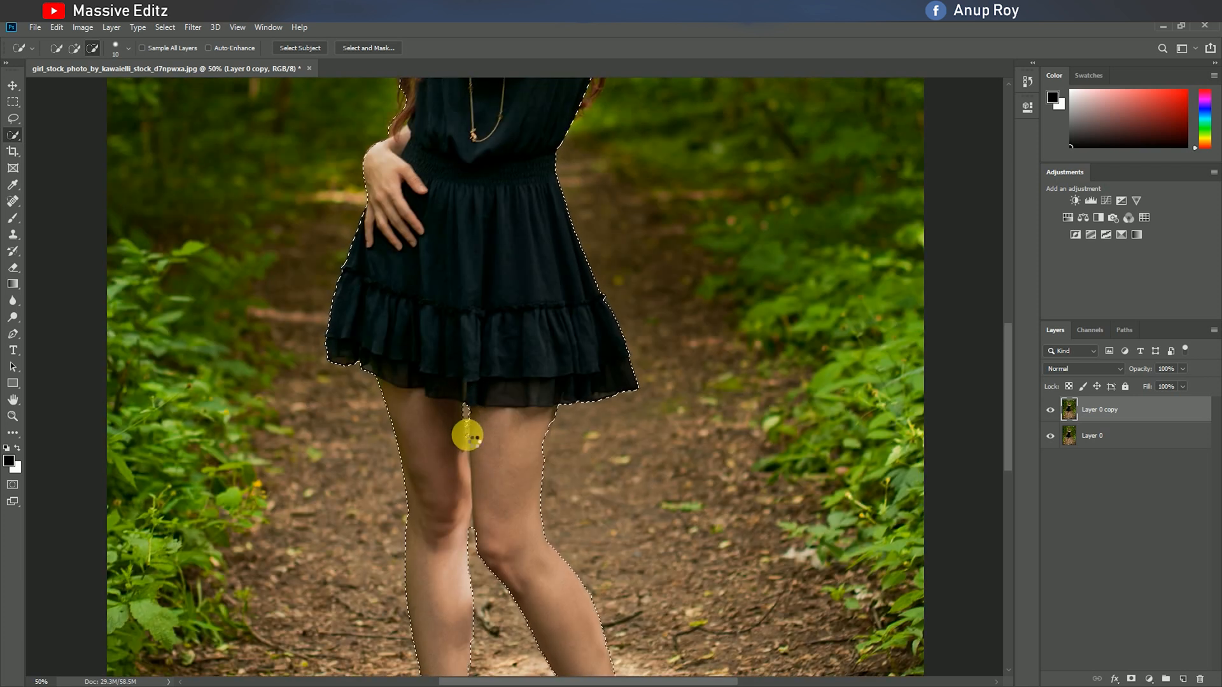
{"action": "left_click_drag", "start_coordinate": [470, 442], "coordinate": [469, 450]}
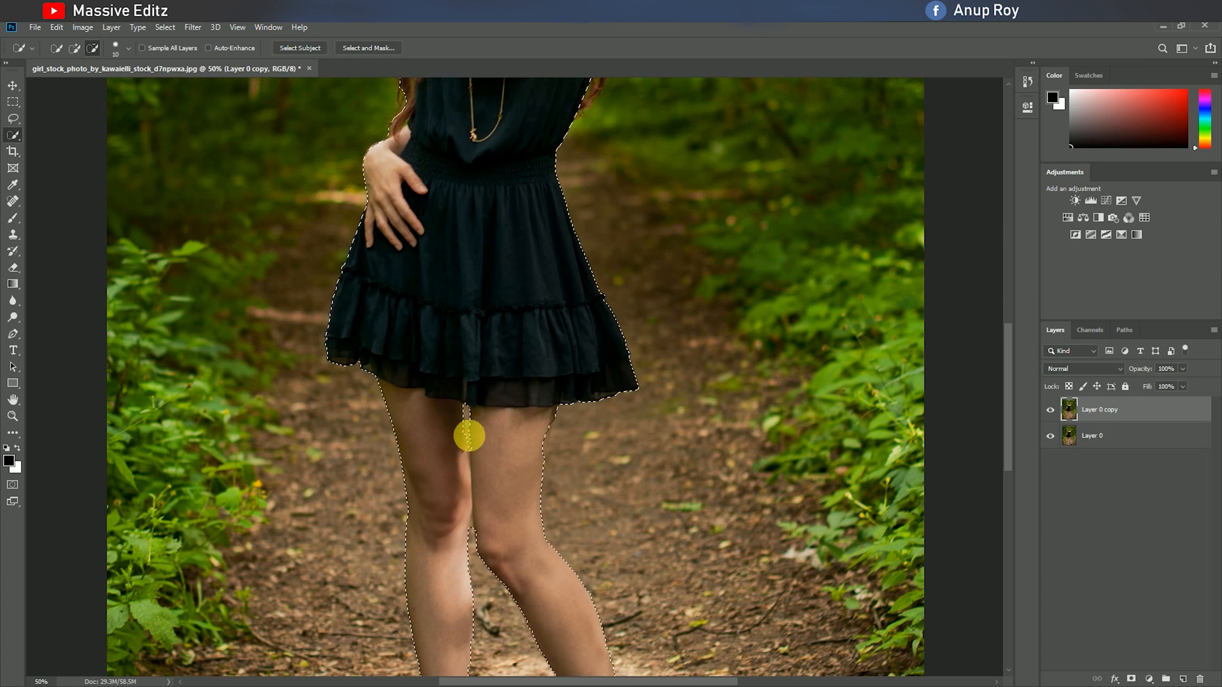
Add the missing hair around the head and behind the arm to the selection.
{"action": "scroll", "coordinate": [469, 408], "scroll_direction": "up", "scroll_amount": 5}
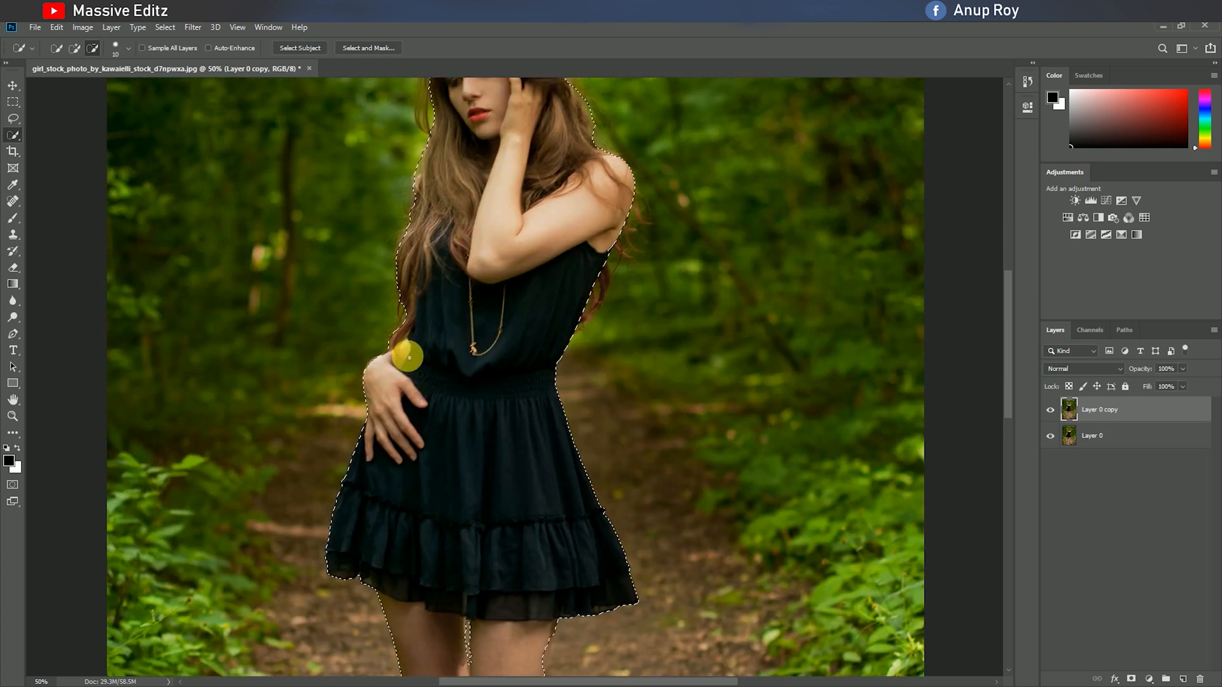
{"action": "scroll", "coordinate": [409, 358], "scroll_direction": "up", "scroll_amount": 3}
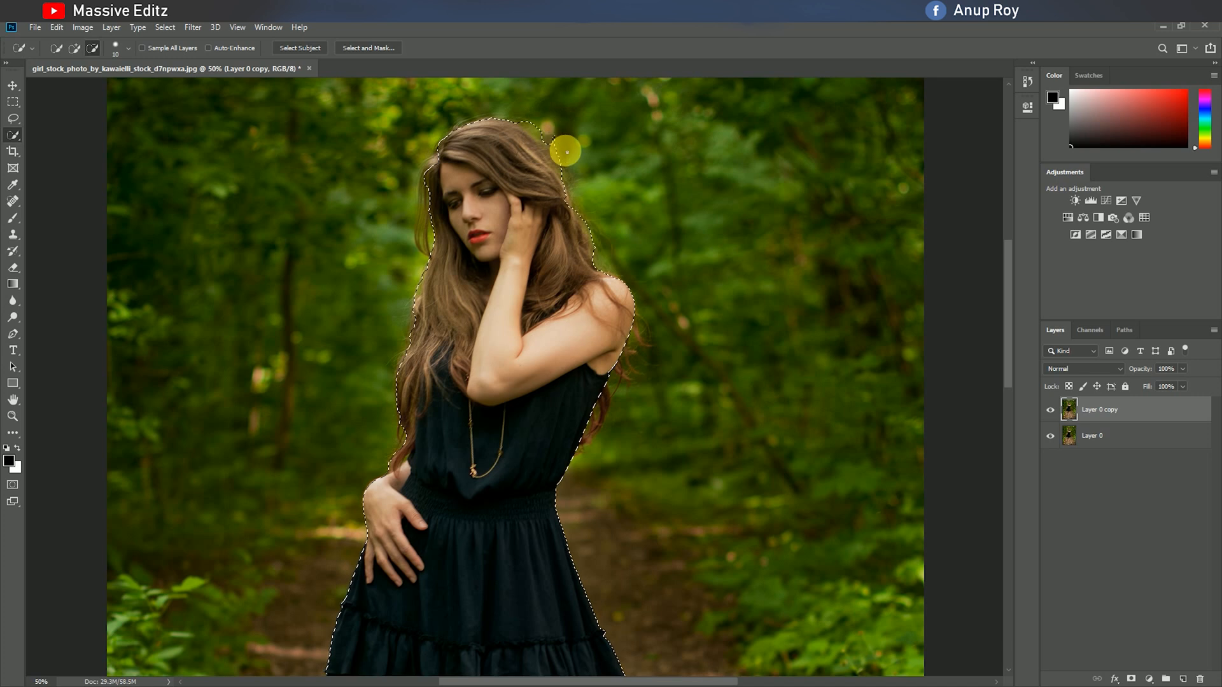
{"action": "left_click", "coordinate": [74, 48]}
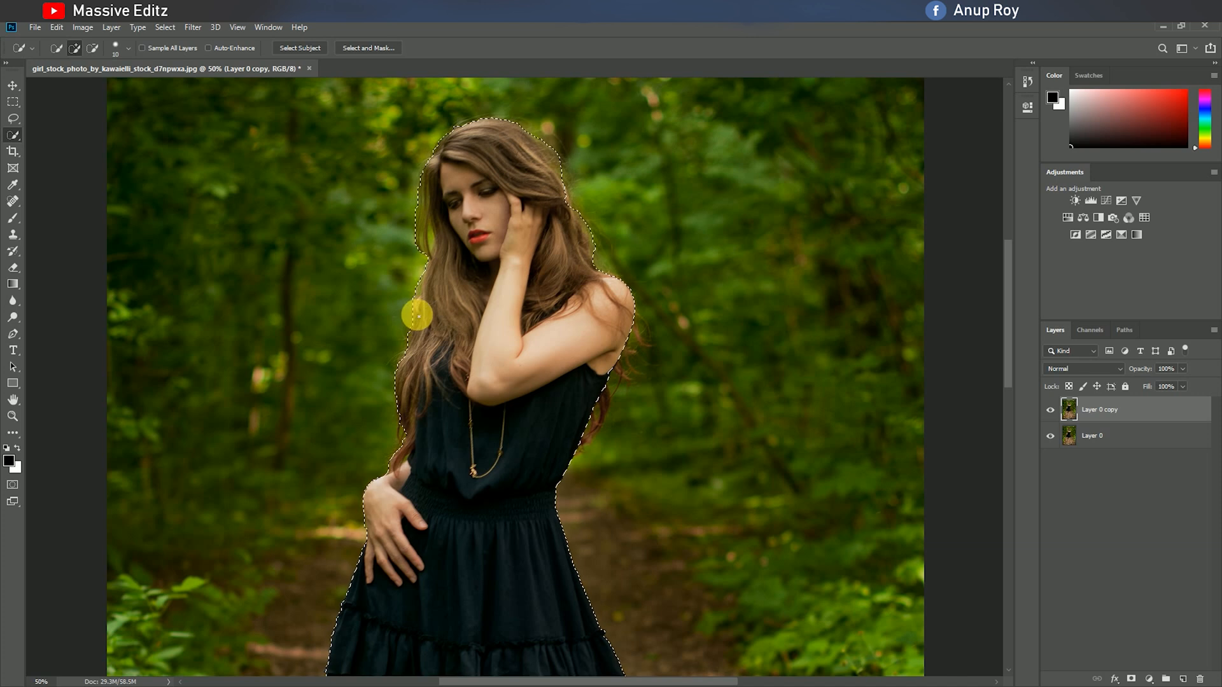
{"action": "mouse_move", "coordinate": [553, 300]}
{"action": "left_mouse_down"}
{"action": "mouse_move", "coordinate": [598, 373]}
{"action": "mouse_move", "coordinate": [595, 420]}
{"action": "mouse_move", "coordinate": [564, 442]}
{"action": "mouse_move", "coordinate": [570, 453]}
{"action": "left_mouse_up"}
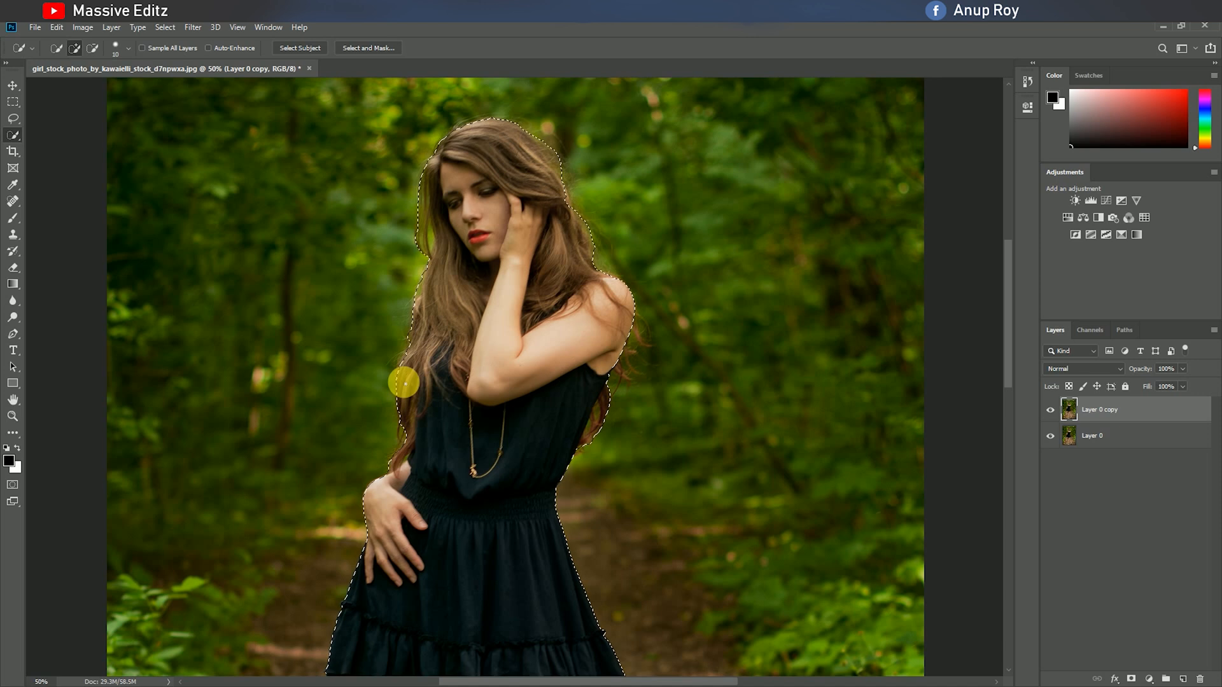
In Select and Mask, lower the overlay opacity to 19% and refine the selection along the hair edges by subtracting and adding areas.
{"action": "scroll", "coordinate": [479, 456], "scroll_direction": "up", "scroll_amount": 3}
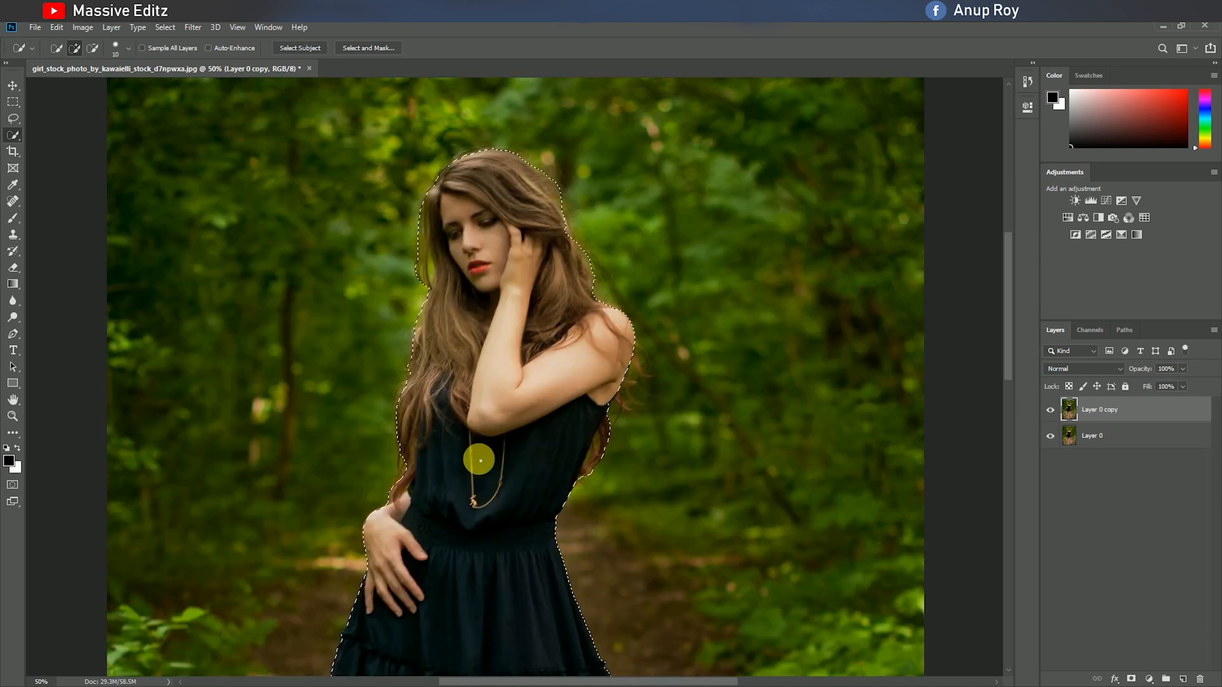
{"action": "left_click", "coordinate": [359, 48]}
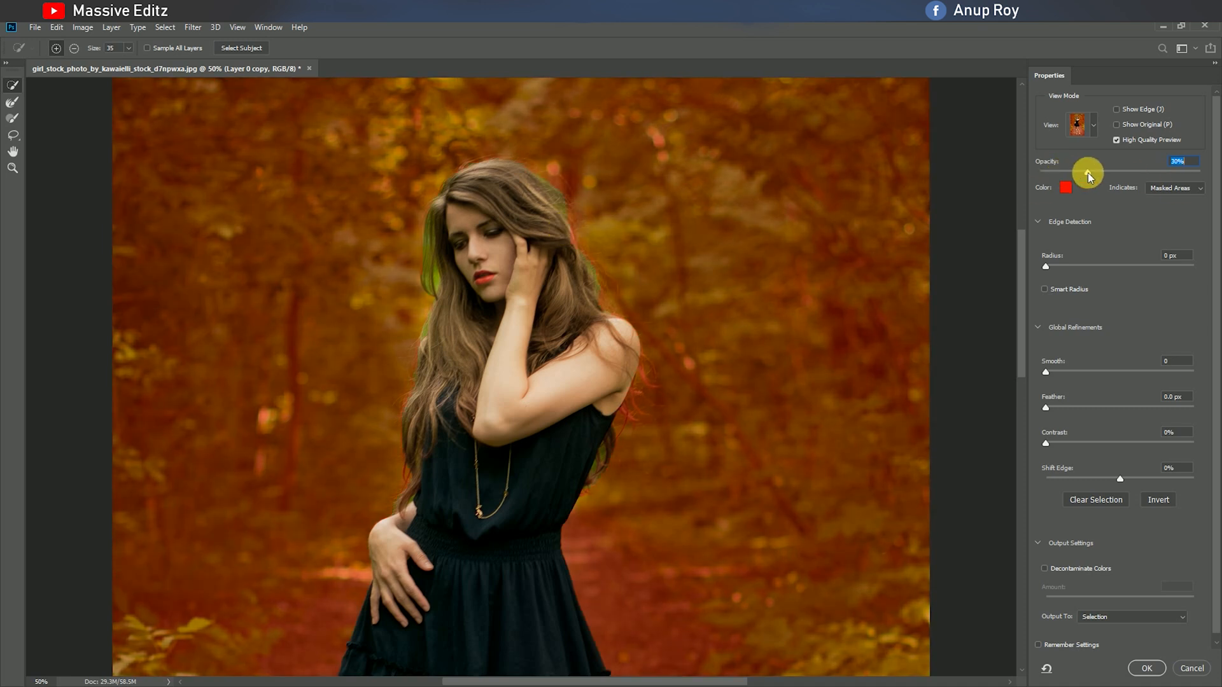
{"action": "left_click_drag", "start_coordinate": [1052, 171], "coordinate": [1078, 173]}
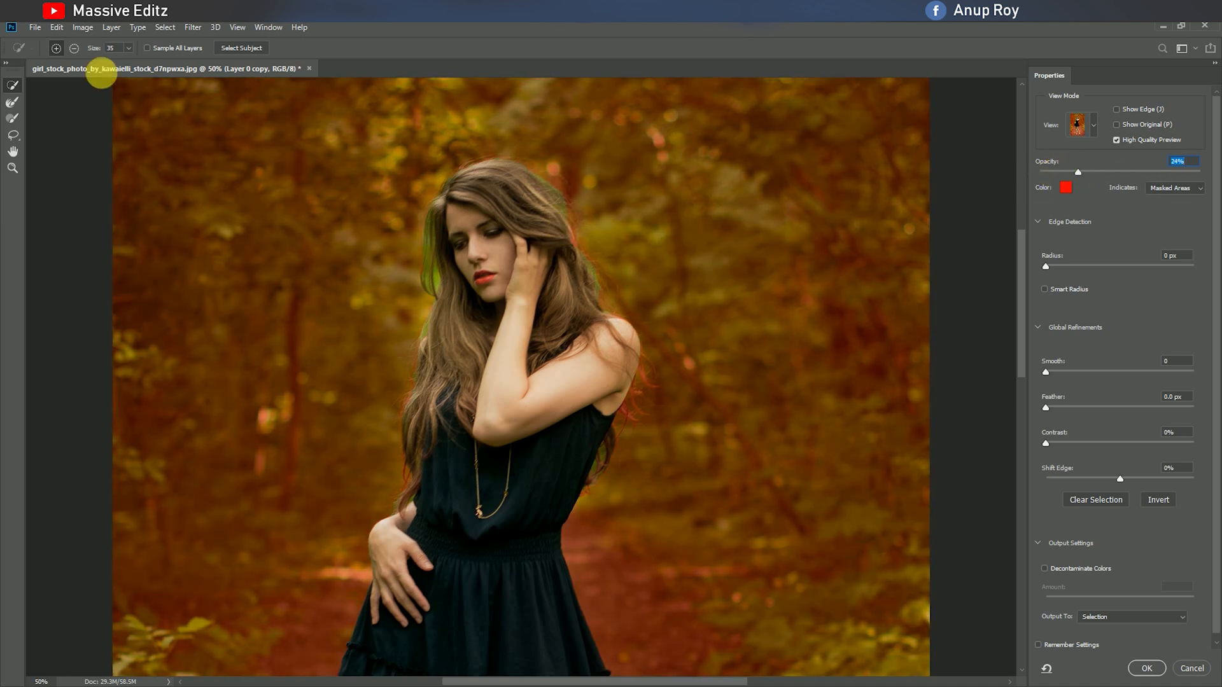
{"action": "left_click", "coordinate": [74, 49]}
{"action": "mouse_move", "coordinate": [473, 143]}
{"action": "left_mouse_down"}
{"action": "mouse_move", "coordinate": [519, 137]}
{"action": "mouse_move", "coordinate": [479, 150]}
{"action": "mouse_move", "coordinate": [540, 164]}
{"action": "mouse_move", "coordinate": [637, 300]}
{"action": "left_mouse_up"}
{"action": "left_click", "coordinate": [56, 49]}
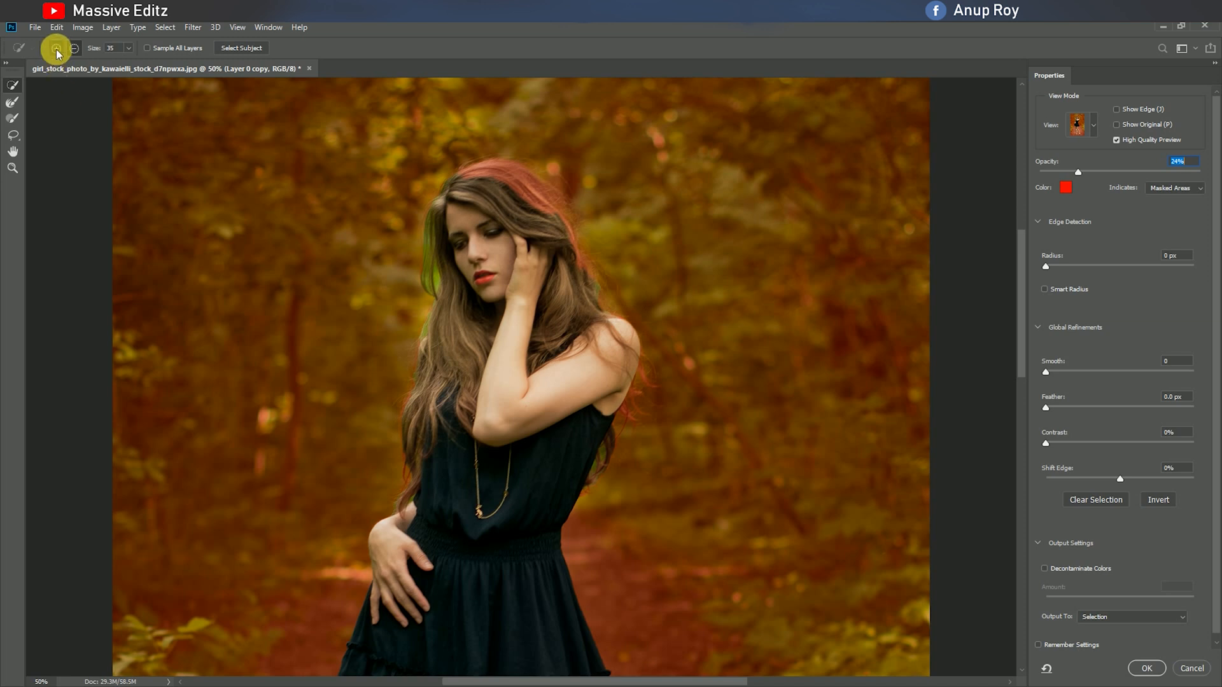
{"action": "mouse_move", "coordinate": [531, 184]}
{"action": "left_mouse_down"}
{"action": "mouse_move", "coordinate": [486, 164]}
{"action": "mouse_move", "coordinate": [562, 212]}
{"action": "mouse_move", "coordinate": [579, 316]}
{"action": "left_mouse_up"}
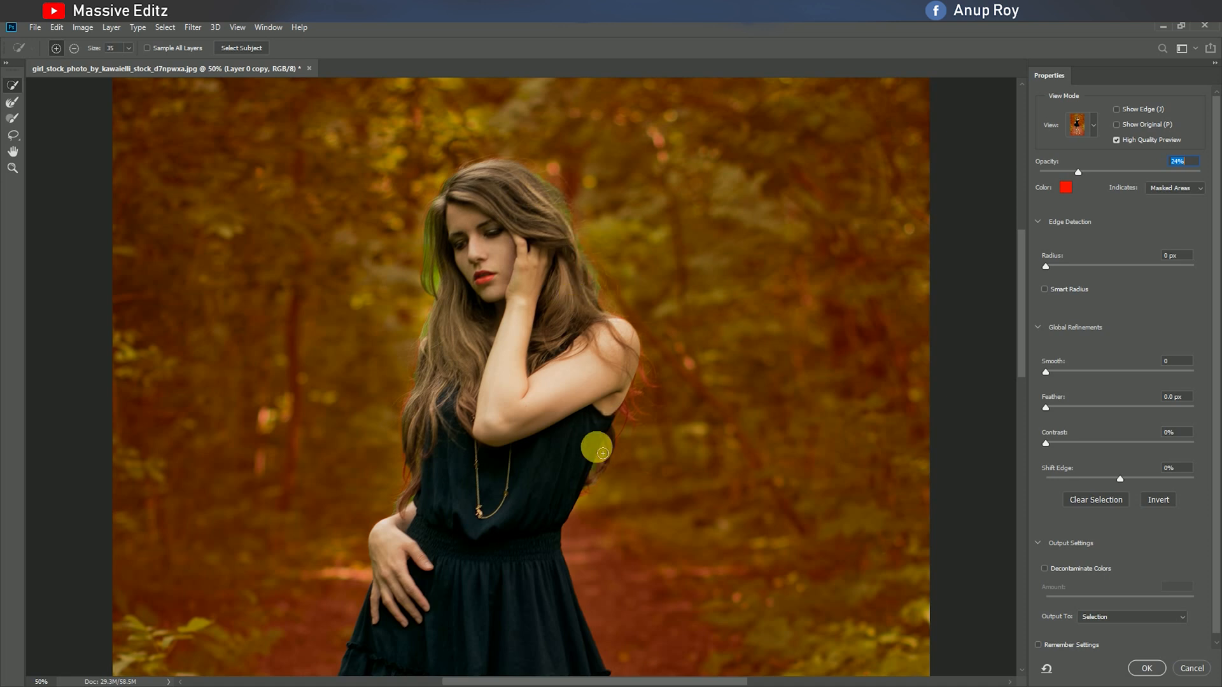
{"action": "left_click", "coordinate": [74, 48]}
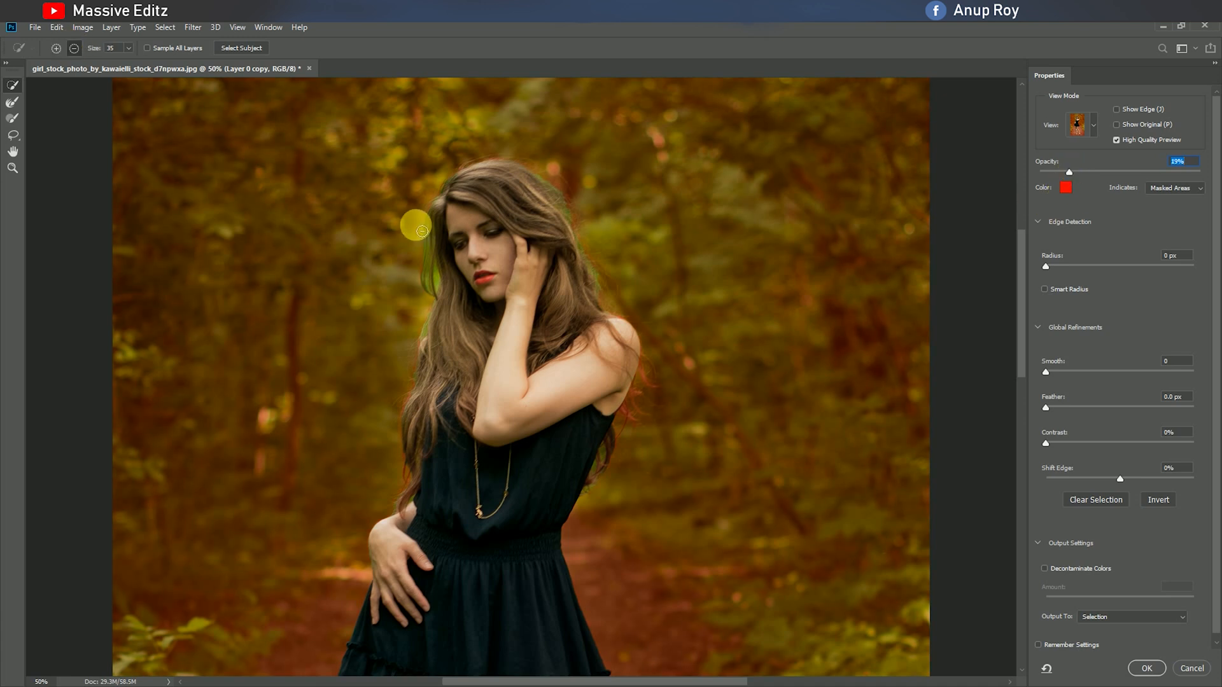
{"action": "mouse_move", "coordinate": [429, 331]}
{"action": "left_mouse_down"}
{"action": "mouse_move", "coordinate": [406, 397]}
{"action": "mouse_move", "coordinate": [401, 400]}
{"action": "left_mouse_up"}
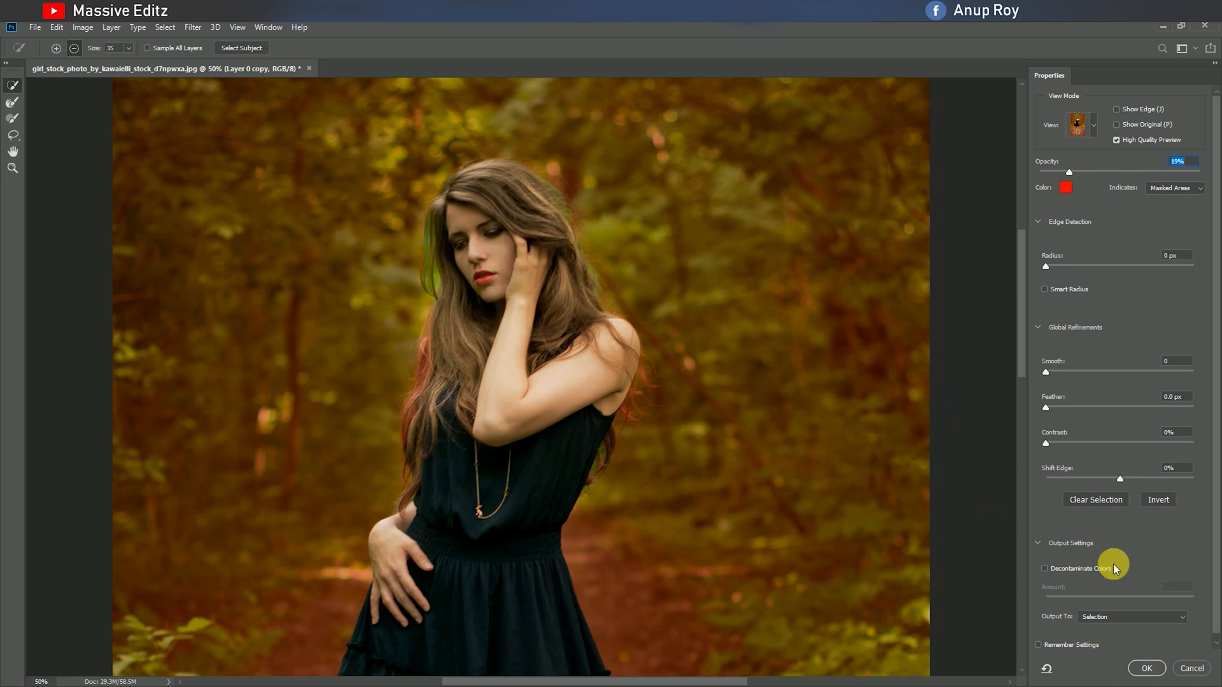
Output the refined selection to a New Layer with Layer Mask.
{"action": "scroll", "coordinate": [1113, 564], "scroll_direction": "down", "scroll_amount": 1}
{"action": "left_click", "coordinate": [1149, 610]}
{"action": "left_click", "coordinate": [1145, 650]}
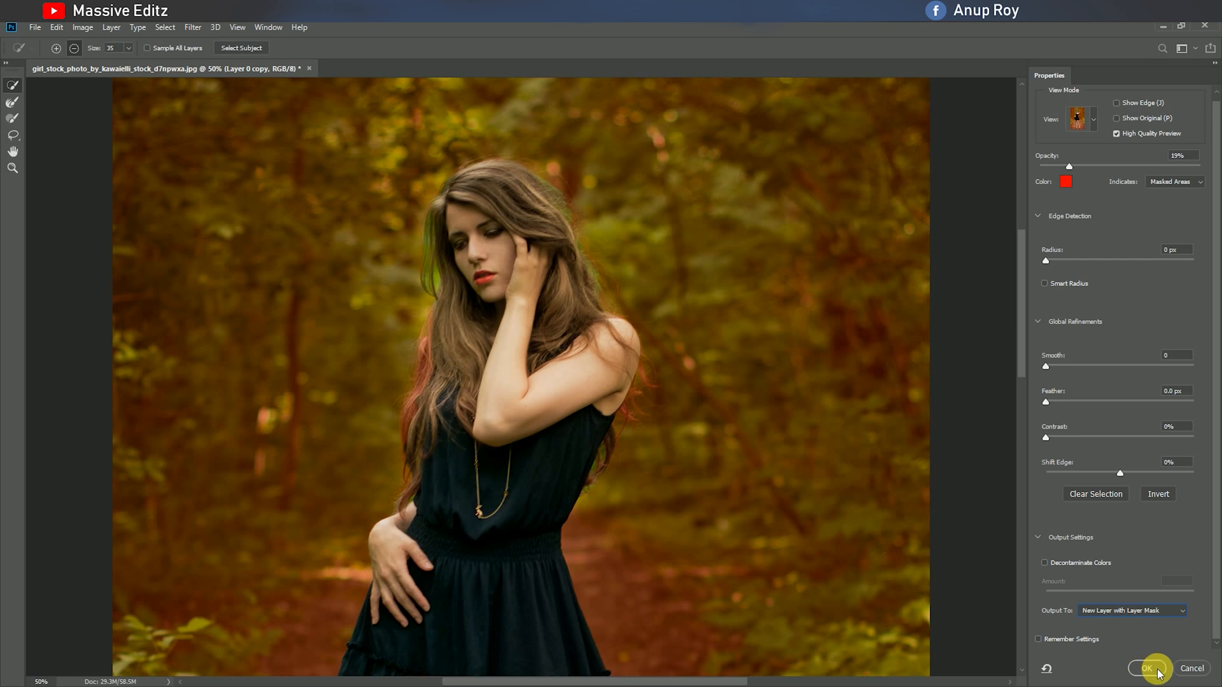
{"action": "left_click", "coordinate": [1149, 668]}
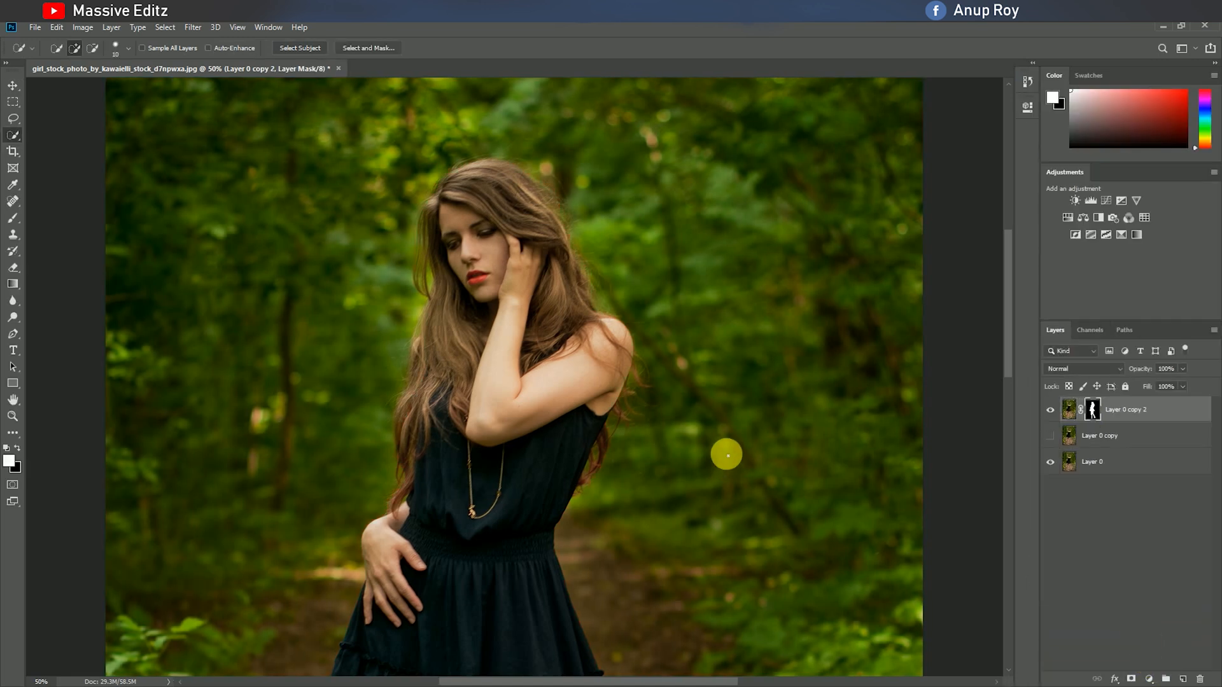
Hide Layer 0 copy 2, then show Layer 0 copy and make it the active layer.
{"action": "left_click", "coordinate": [1053, 411]}
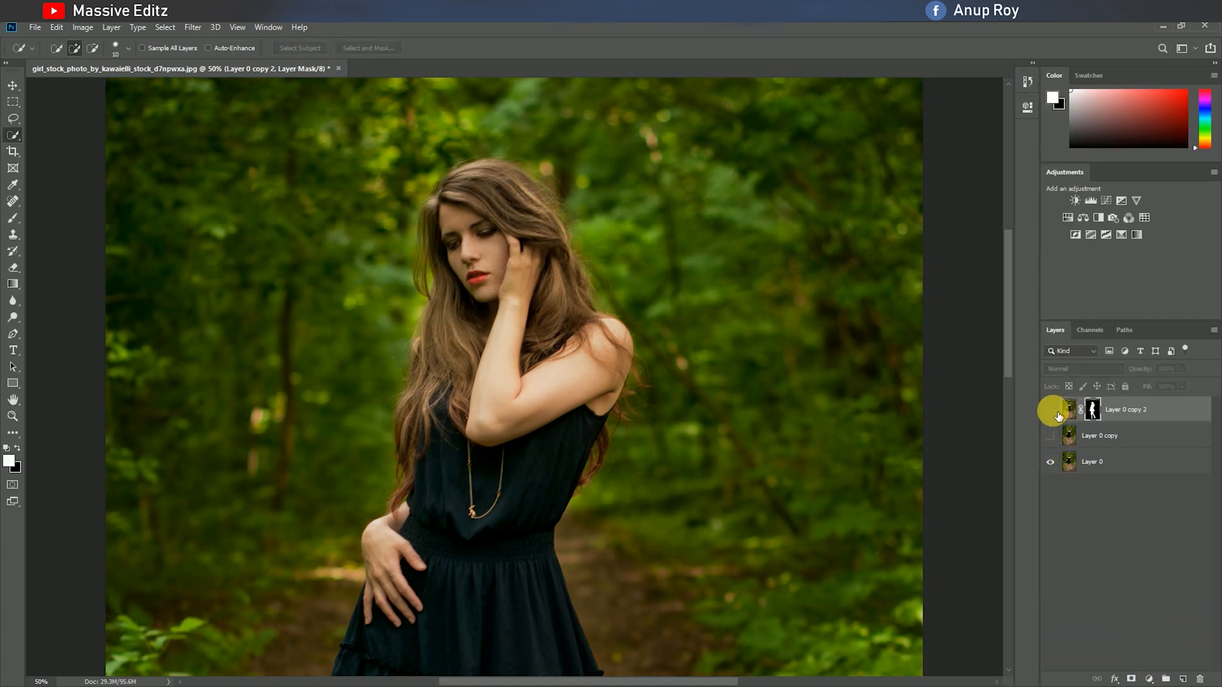
{"action": "left_click", "coordinate": [1051, 410]}
{"action": "left_click", "coordinate": [1051, 436]}
{"action": "left_click", "coordinate": [1069, 435]}
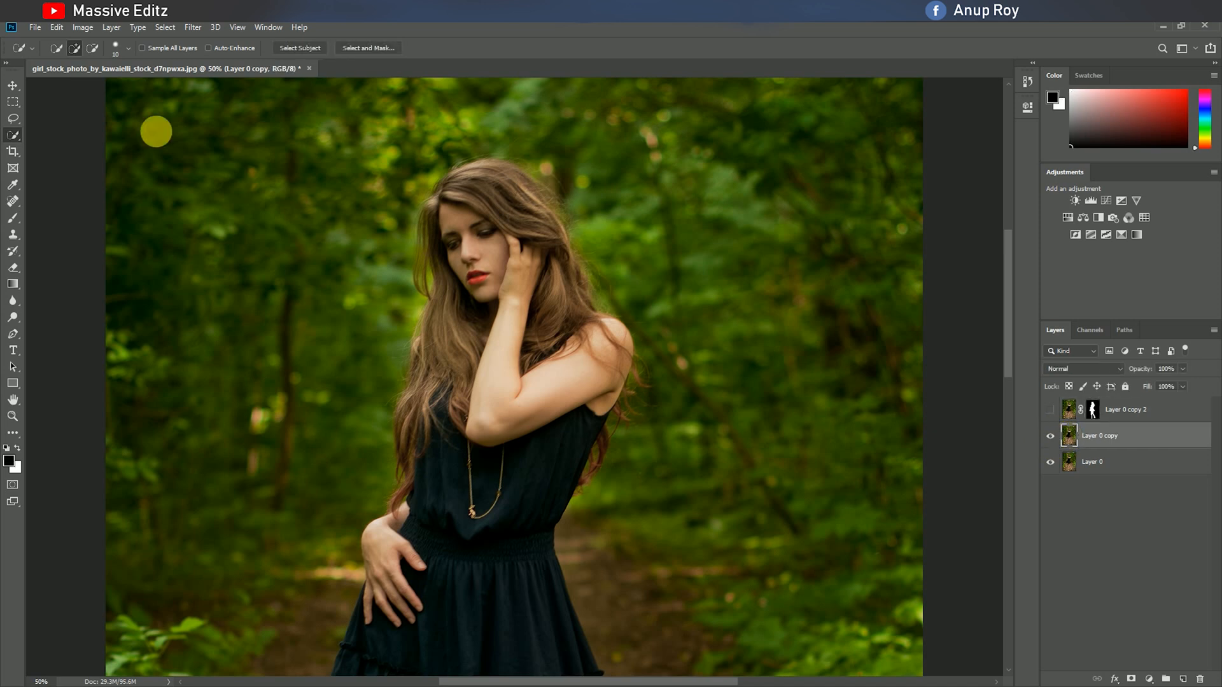
{"action": "key", "text": "ctrl+minus"}
{"action": "key", "text": "ctrl+minus"}
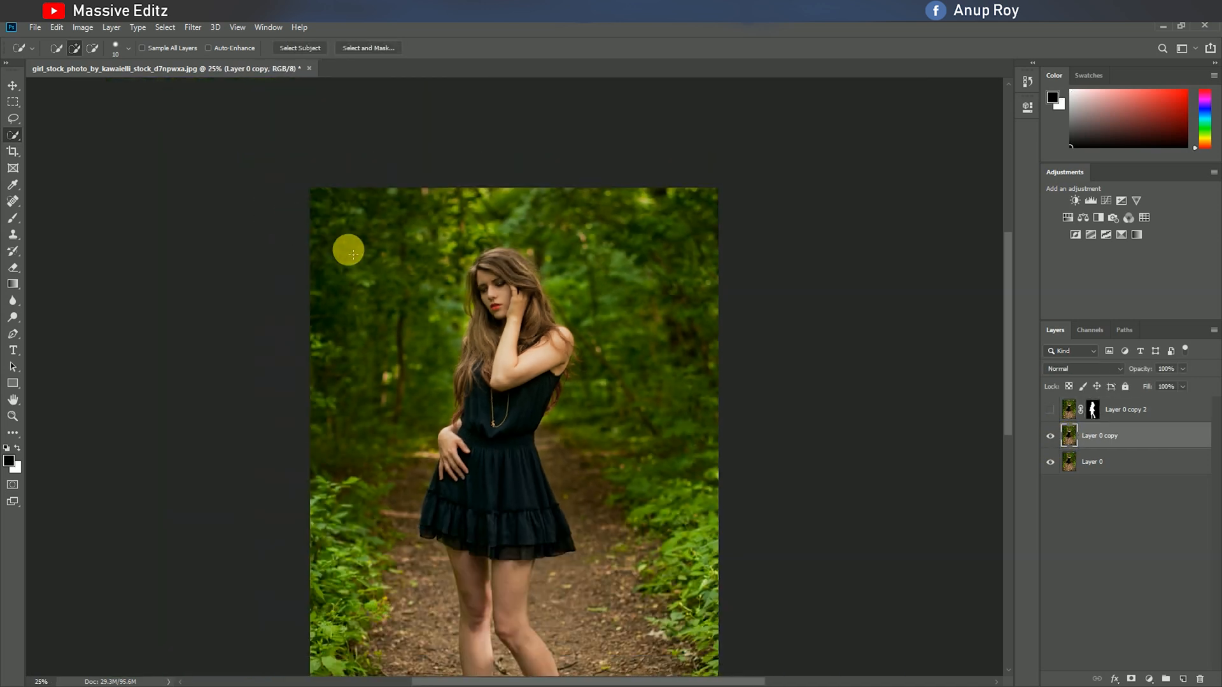
Draw a loose Lasso selection around the whole woman, from her hair to her shoes, on Layer 0 copy.
{"action": "scroll", "coordinate": [358, 251], "scroll_direction": "down", "scroll_amount": 5}
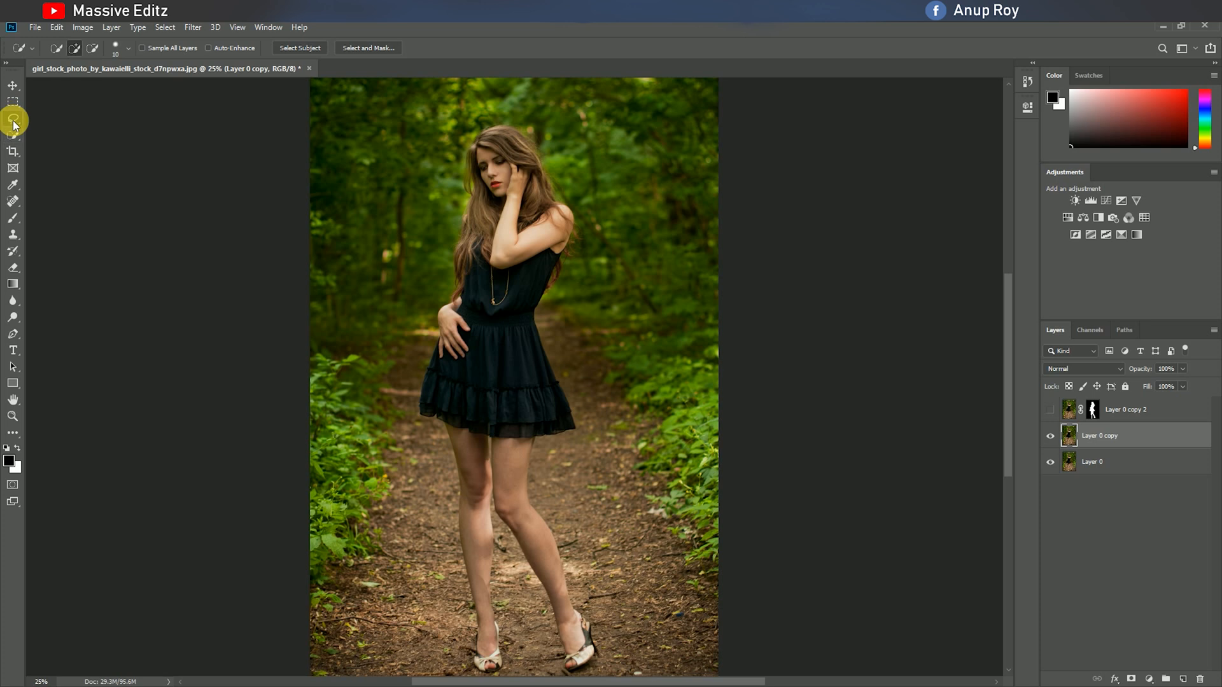
{"action": "left_click", "coordinate": [13, 118]}
{"action": "scroll", "coordinate": [259, 155], "scroll_direction": "down", "scroll_amount": 1}
{"action": "mouse_move", "coordinate": [485, 115]}
{"action": "left_mouse_down"}
{"action": "mouse_move", "coordinate": [532, 121]}
{"action": "mouse_move", "coordinate": [579, 212]}
{"action": "mouse_move", "coordinate": [579, 251]}
{"action": "mouse_move", "coordinate": [552, 303]}
{"action": "mouse_move", "coordinate": [574, 438]}
{"action": "mouse_move", "coordinate": [542, 446]}
{"action": "mouse_move", "coordinate": [600, 624]}
{"action": "mouse_move", "coordinate": [598, 664]}
{"action": "mouse_move", "coordinate": [563, 666]}
{"action": "mouse_move", "coordinate": [508, 552]}
{"action": "mouse_move", "coordinate": [509, 652]}
{"action": "mouse_move", "coordinate": [473, 669]}
{"action": "mouse_move", "coordinate": [446, 432]}
{"action": "mouse_move", "coordinate": [414, 404]}
{"action": "mouse_move", "coordinate": [458, 228]}
{"action": "mouse_move", "coordinate": [465, 135]}
{"action": "mouse_move", "coordinate": [492, 115]}
{"action": "mouse_move", "coordinate": [525, 116]}
{"action": "left_mouse_up"}
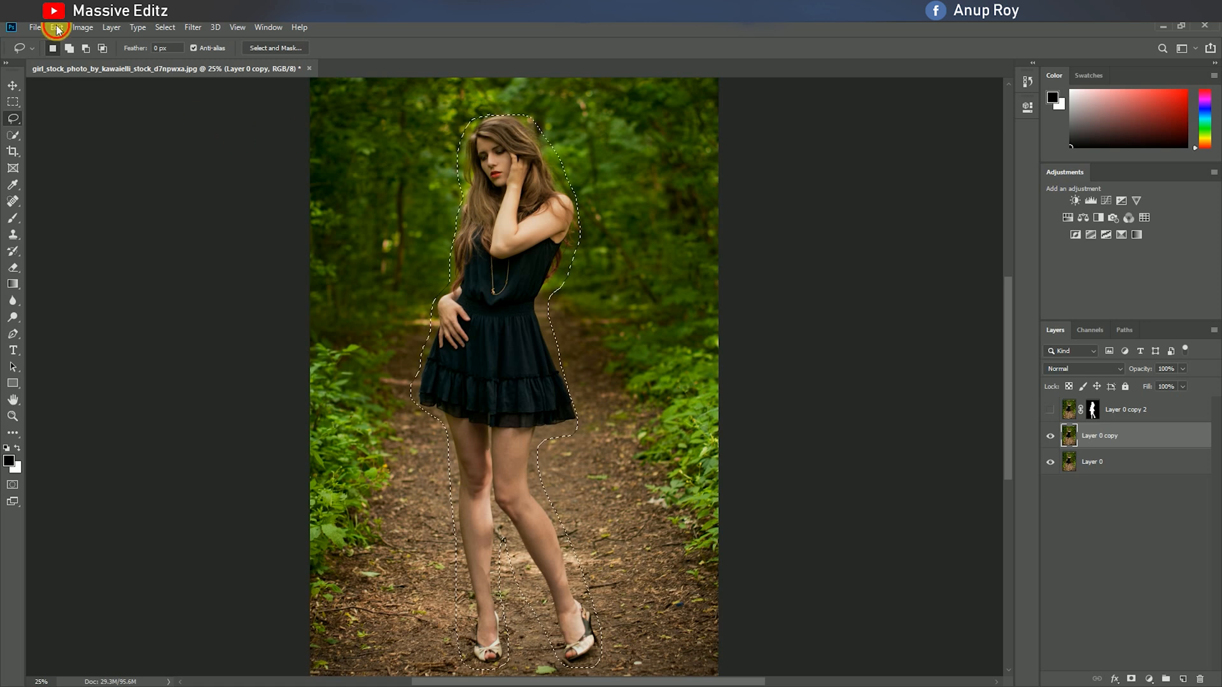
Replace the selected woman on Layer 0 copy with a Content-Aware fill at 100% opacity and clear the selection.
{"action": "left_click", "coordinate": [57, 28]}
{"action": "left_click", "coordinate": [68, 223]}
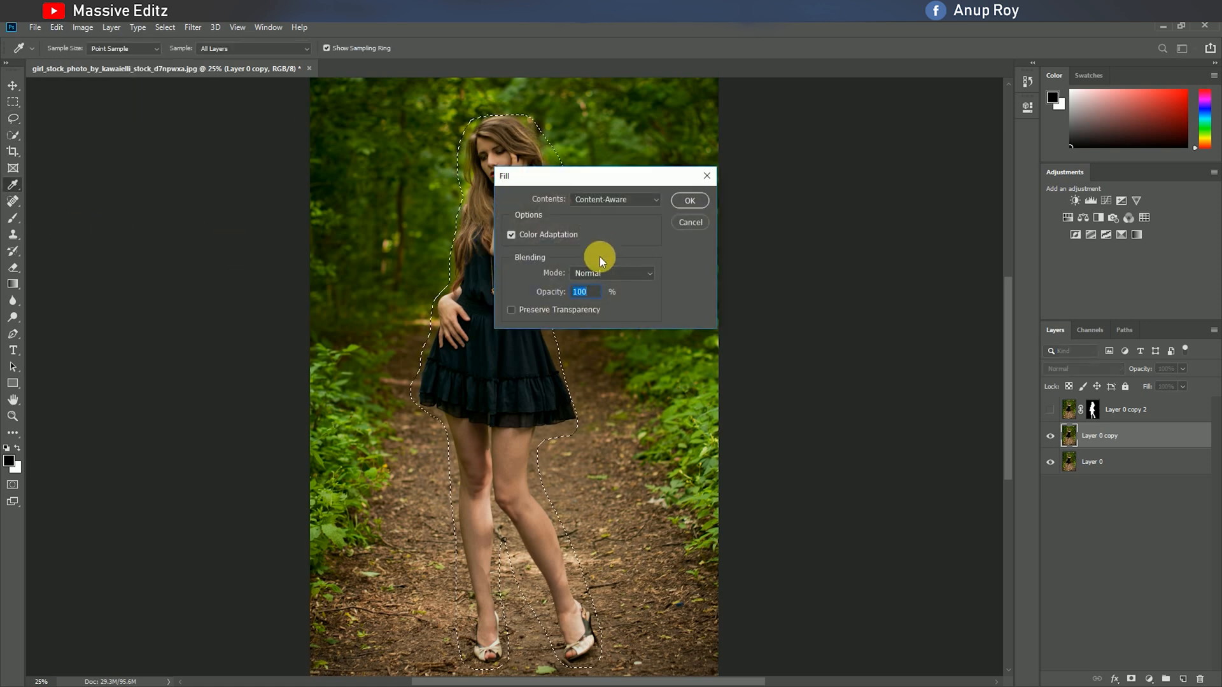
{"action": "left_click", "coordinate": [688, 201]}
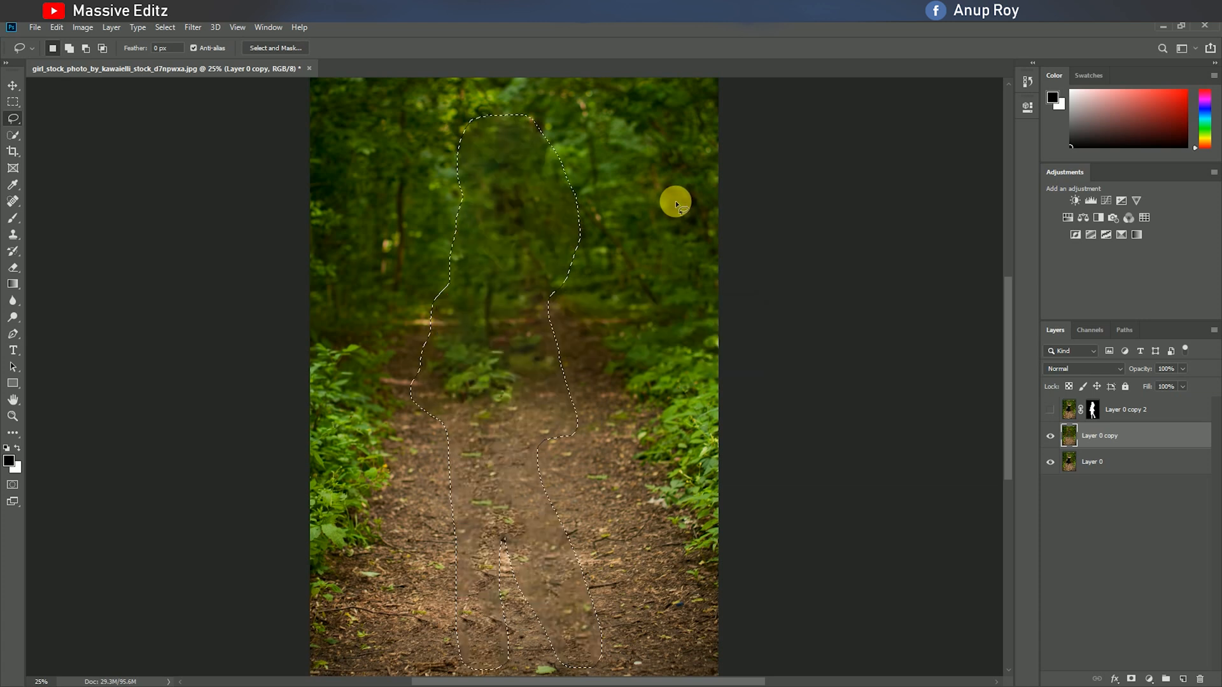
{"action": "left_click", "coordinate": [12, 85]}
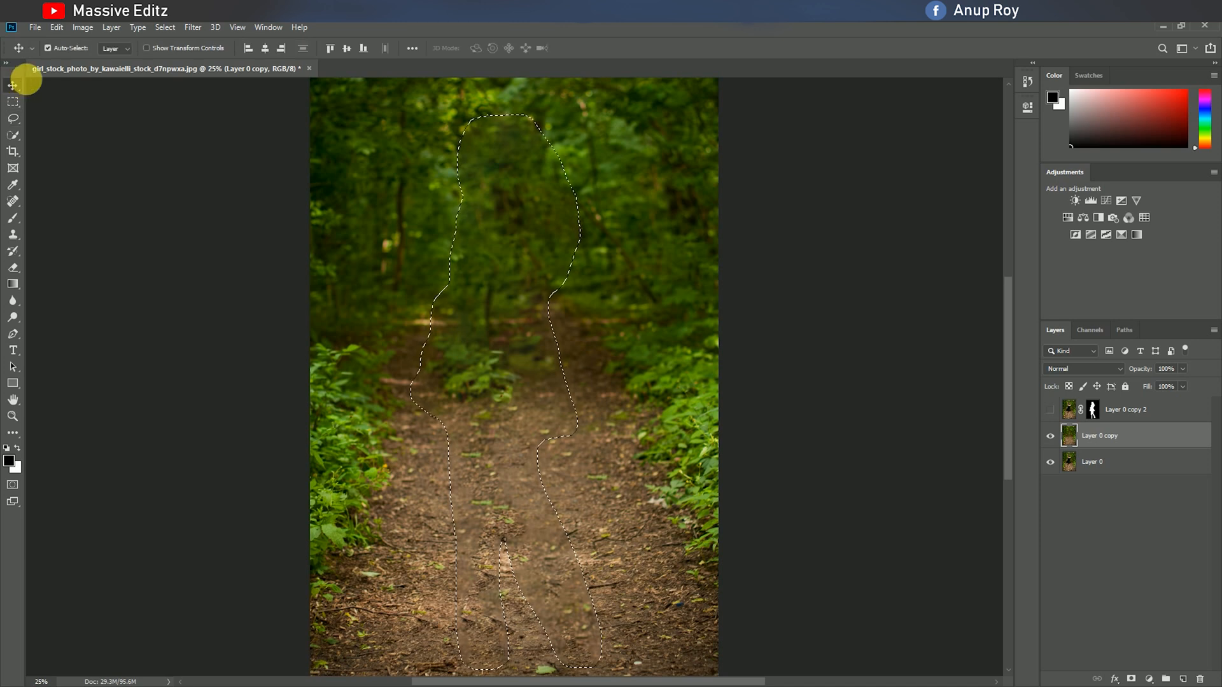
{"action": "left_click", "coordinate": [165, 28]}
{"action": "left_click", "coordinate": [164, 49]}
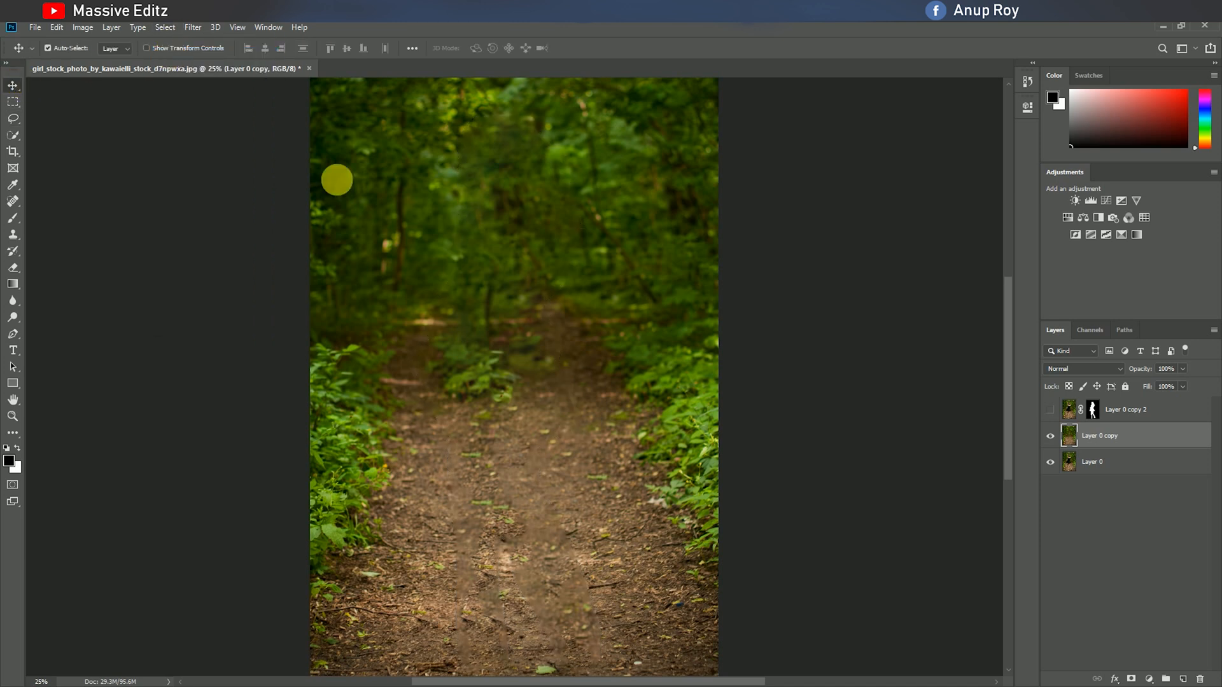
{"action": "left_click", "coordinate": [1050, 409]}
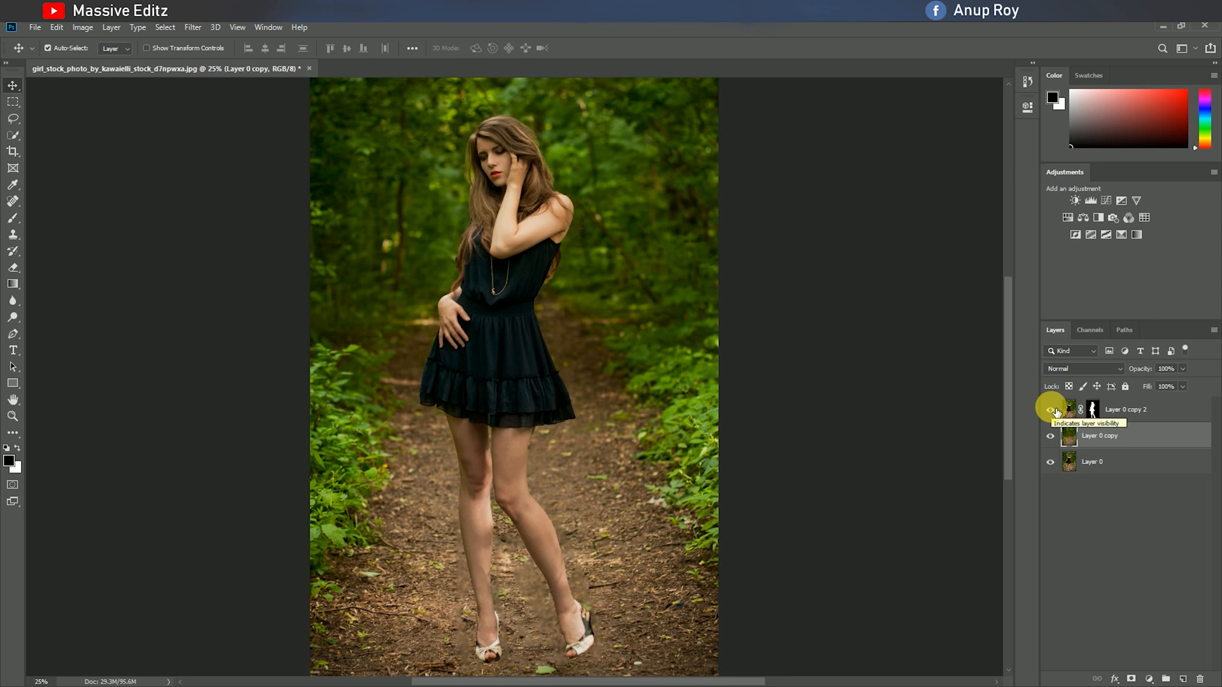
{"action": "left_click", "coordinate": [1050, 410]}
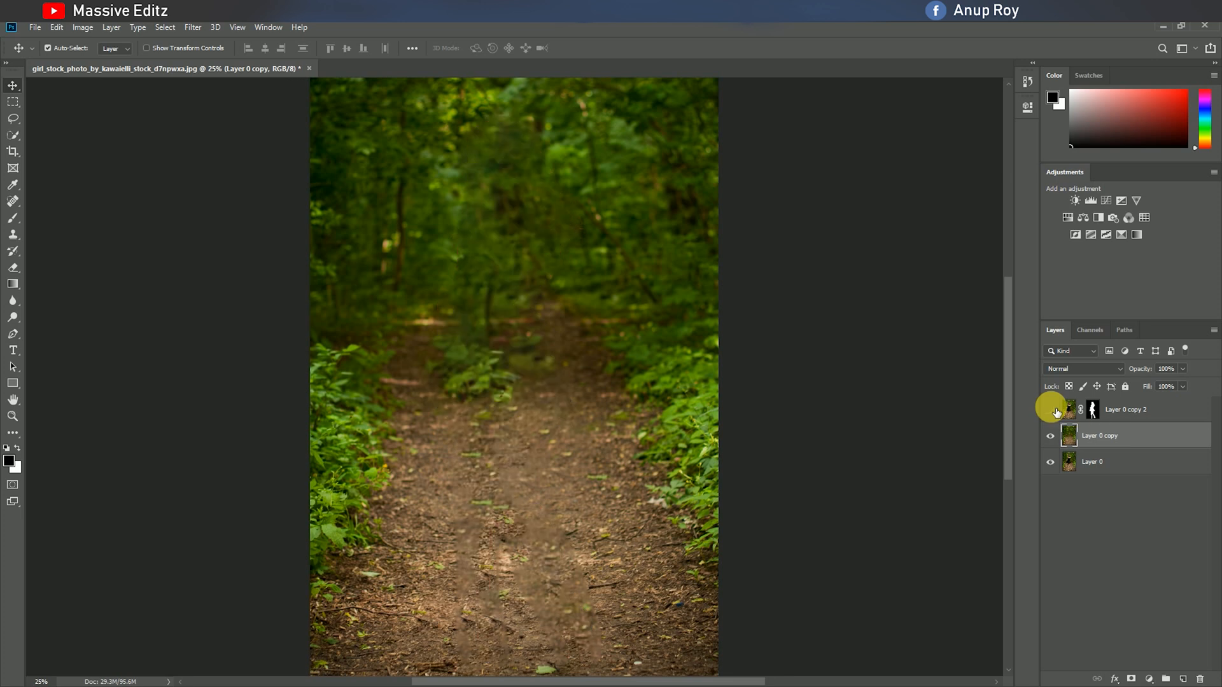
Start a Tilt-Shift blur on Layer 0 copy with the focus band on the lower path, Blur 57 px and Light Bokeh 6%.
{"action": "left_click", "coordinate": [166, 29]}
{"action": "mouse_move", "coordinate": [210, 171]}
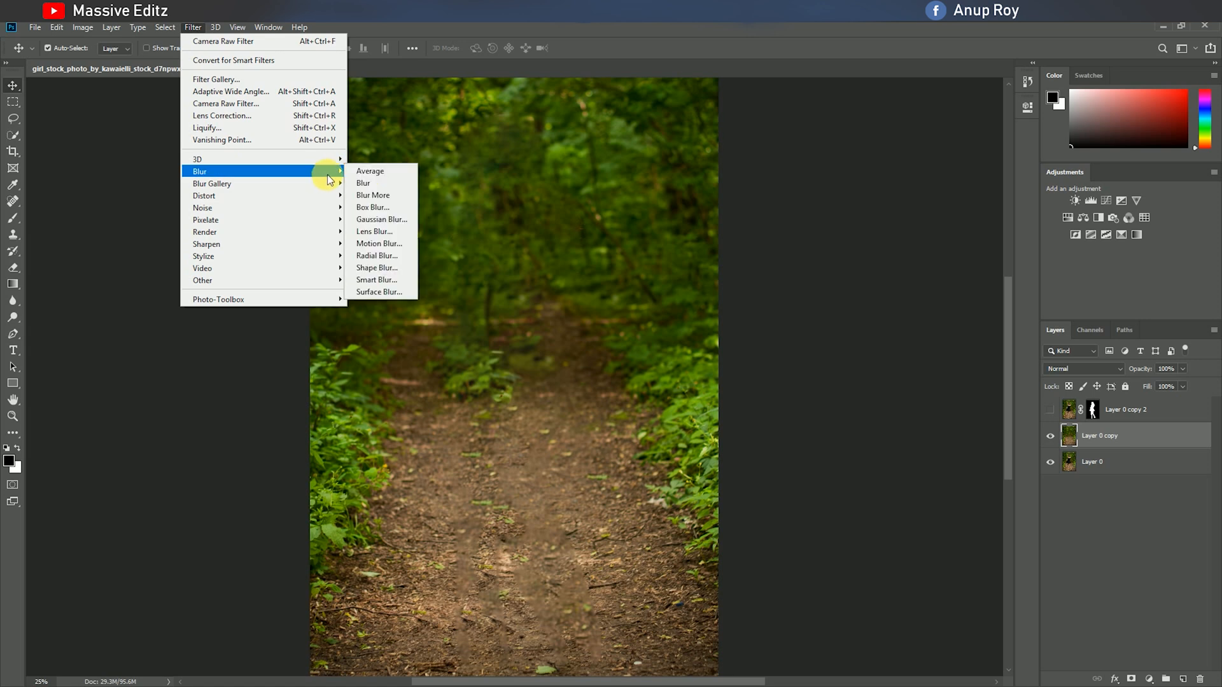
{"action": "mouse_move", "coordinate": [314, 186]}
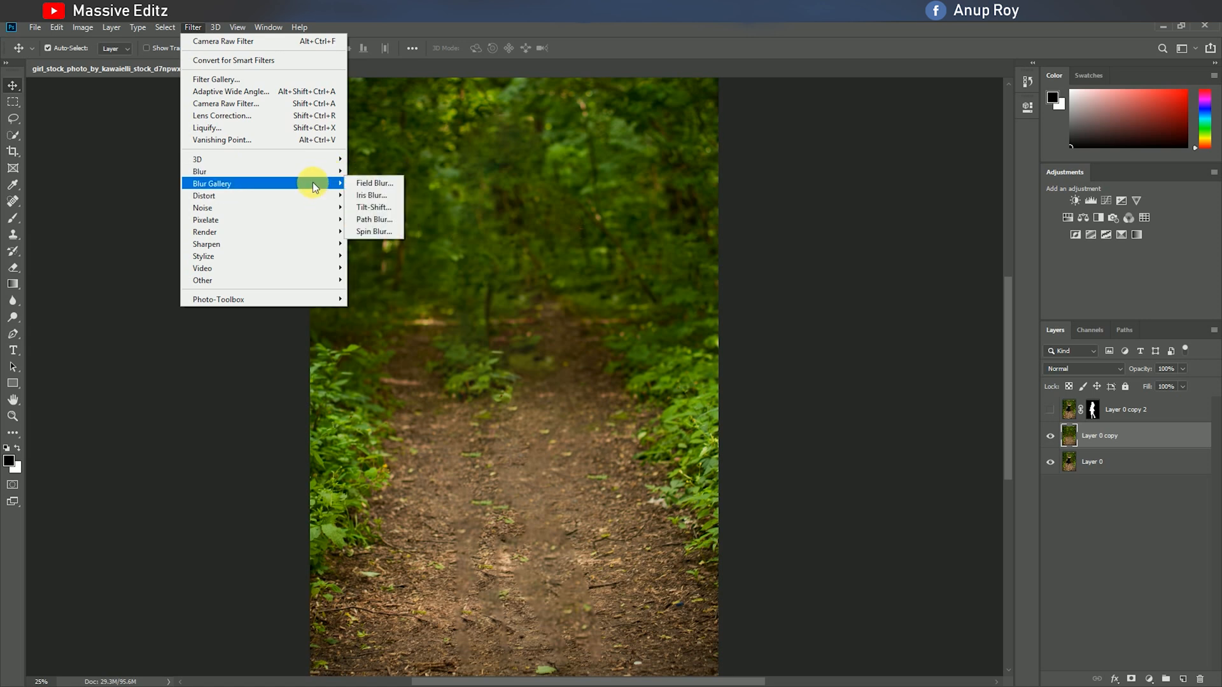
{"action": "left_click", "coordinate": [369, 207]}
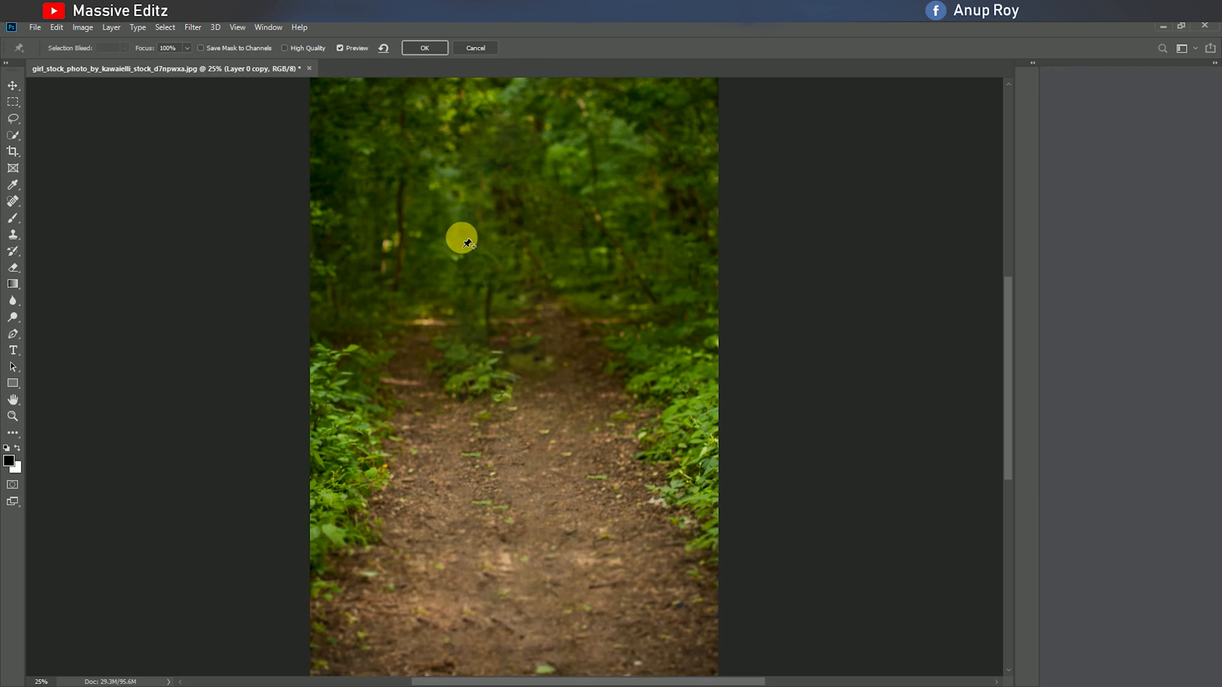
{"action": "left_click_drag", "start_coordinate": [538, 376], "coordinate": [540, 556]}
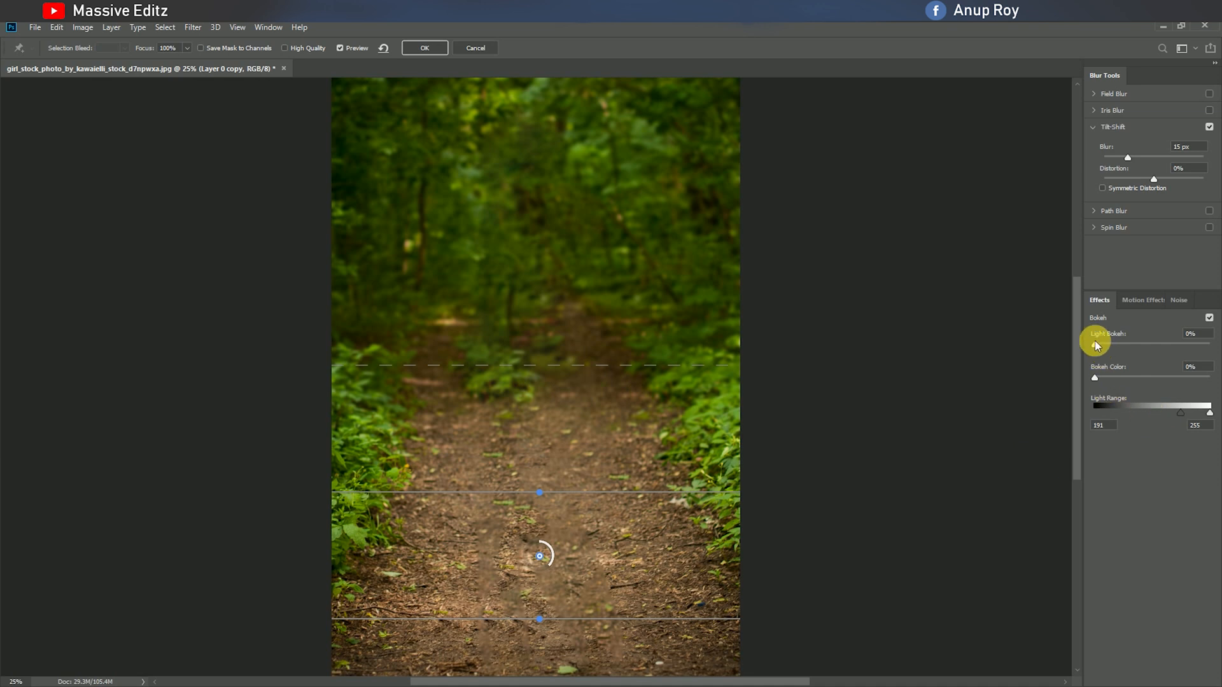
{"action": "left_click_drag", "start_coordinate": [1127, 157], "coordinate": [1147, 156]}
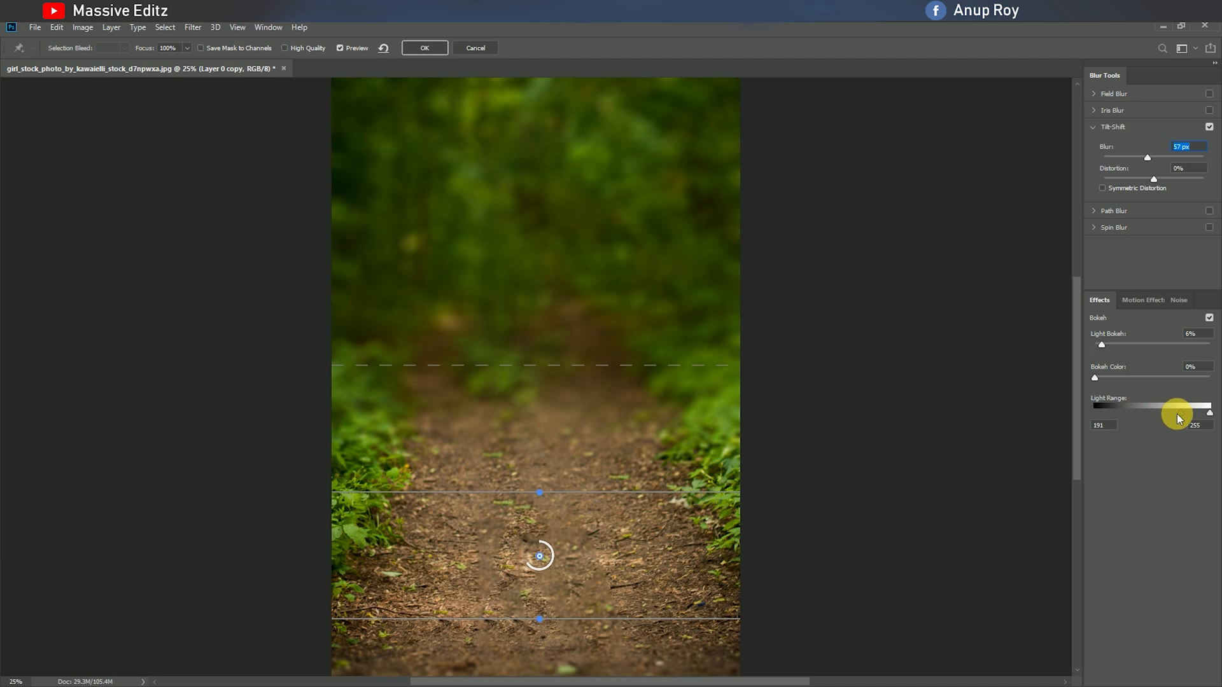
{"action": "left_click_drag", "start_coordinate": [1133, 414], "coordinate": [1178, 412]}
Reposition the Tilt-Shift focus band over the bottom of the path, set its Blur to 57 px and apply the filter.
{"action": "left_click_drag", "start_coordinate": [539, 555], "coordinate": [537, 505]}
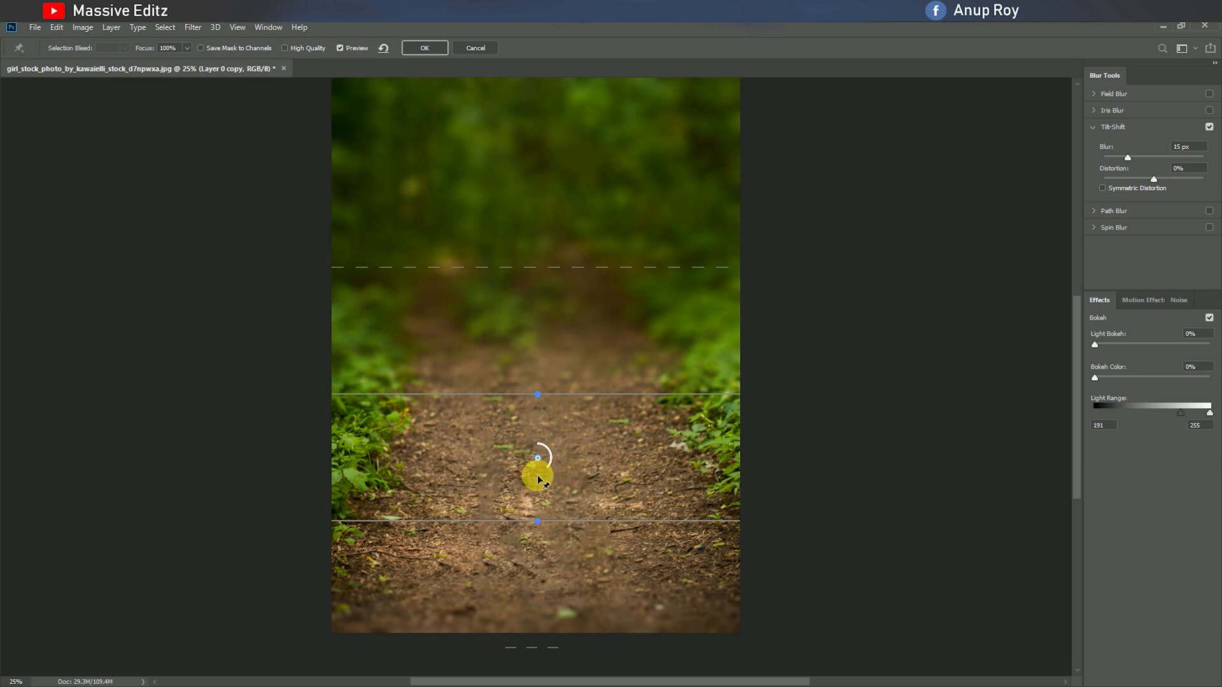
{"action": "left_click_drag", "start_coordinate": [538, 477], "coordinate": [543, 568]}
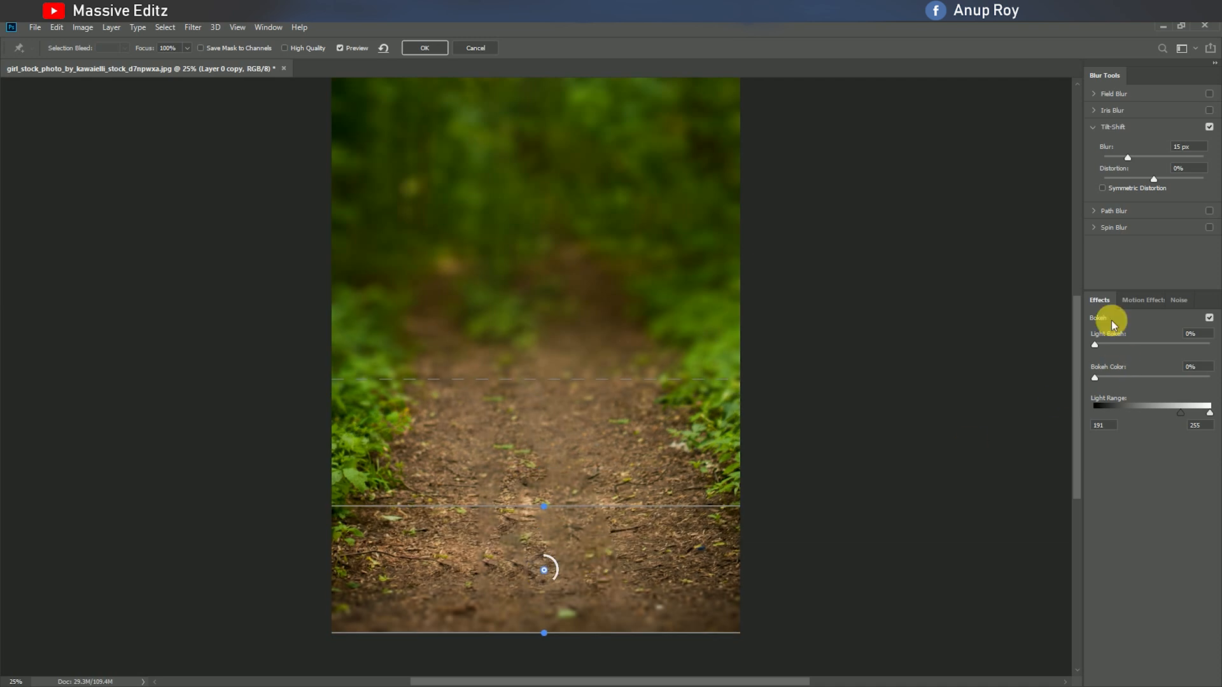
{"action": "left_click_drag", "start_coordinate": [1126, 158], "coordinate": [1143, 159]}
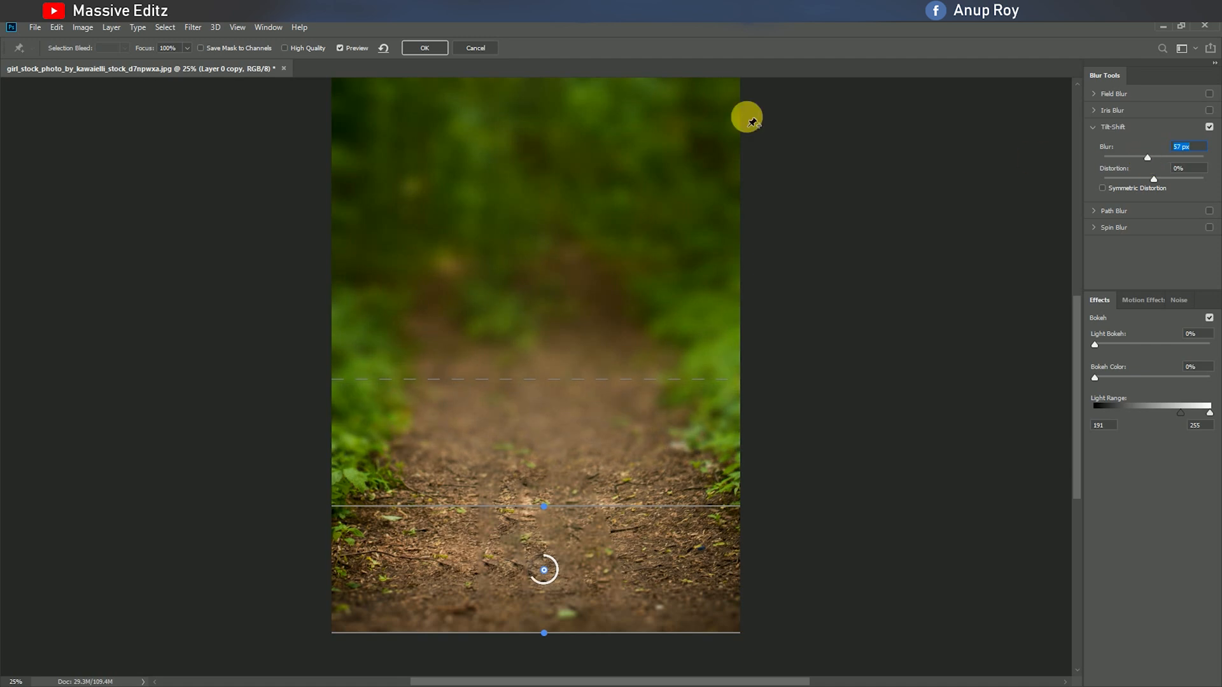
{"action": "left_click", "coordinate": [424, 48]}
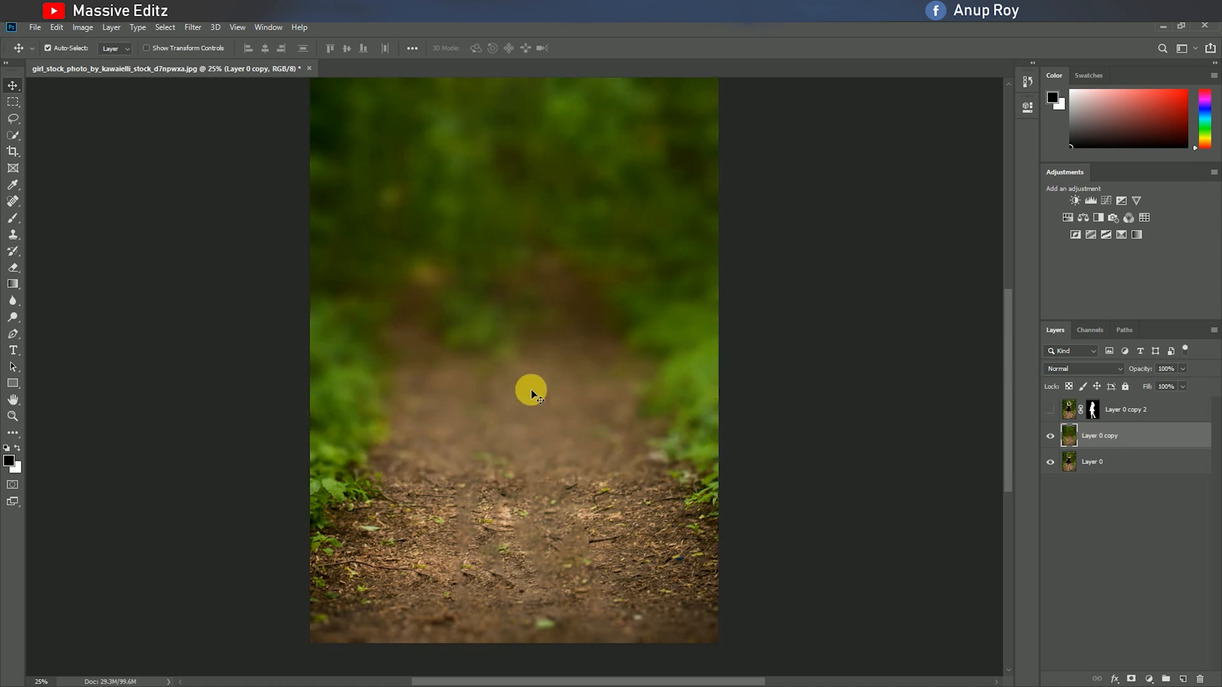
Show Layer 0 copy 2 again and check the woman against the blurred background.
{"action": "scroll", "coordinate": [529, 391], "scroll_direction": "up", "scroll_amount": 2}
{"action": "left_click", "coordinate": [1051, 410]}
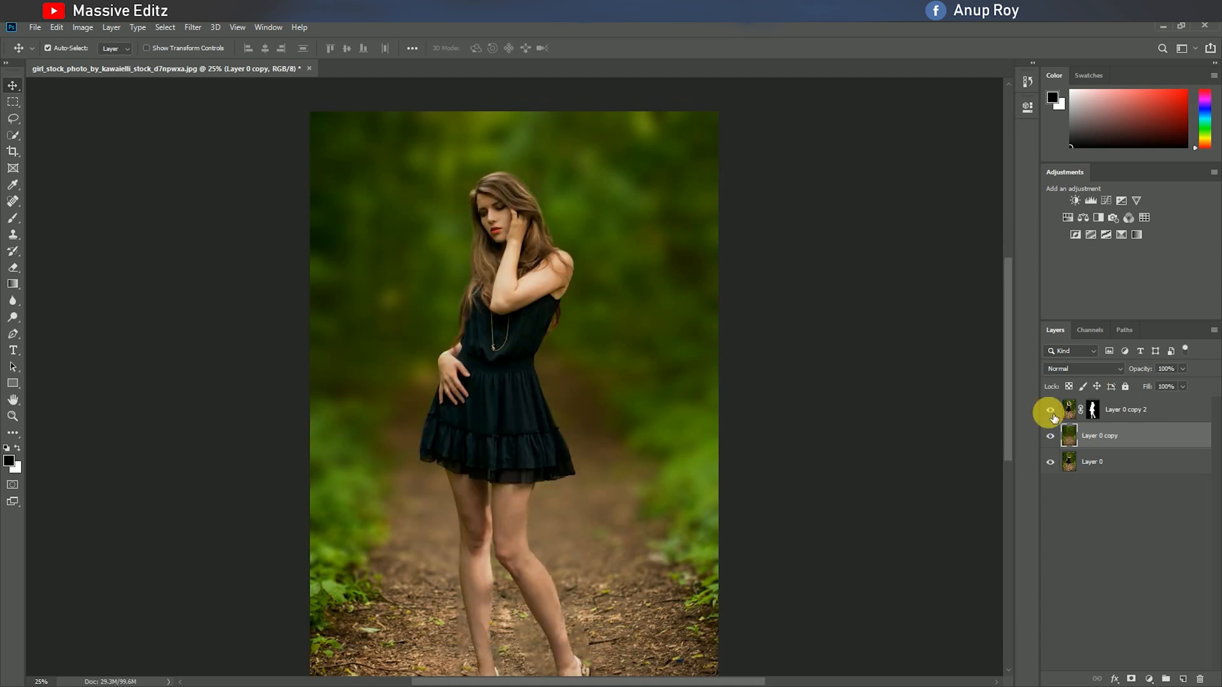
{"action": "scroll", "coordinate": [499, 469], "scroll_direction": "down", "scroll_amount": 5}
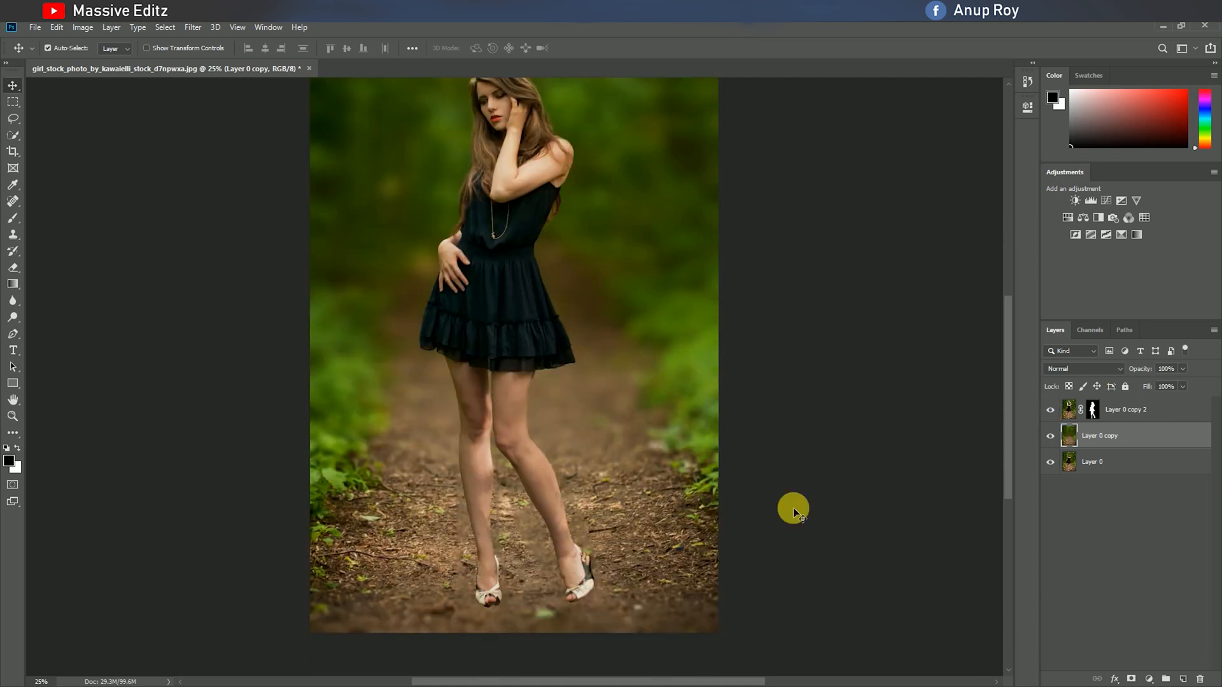
Add a Brightness/Contrast adjustment layer above Layer 0 copy 2 with Brightness 11 and Contrast 39.
{"action": "left_click", "coordinate": [1066, 408]}
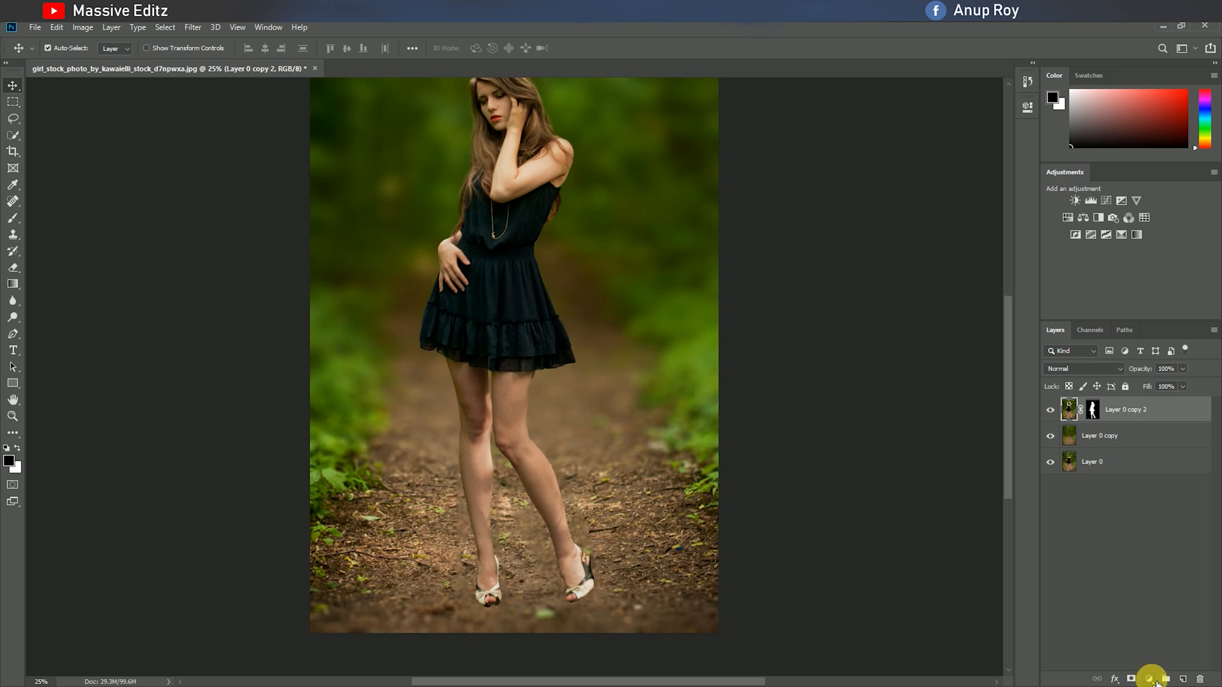
{"action": "key", "text": "ctrl+minus"}
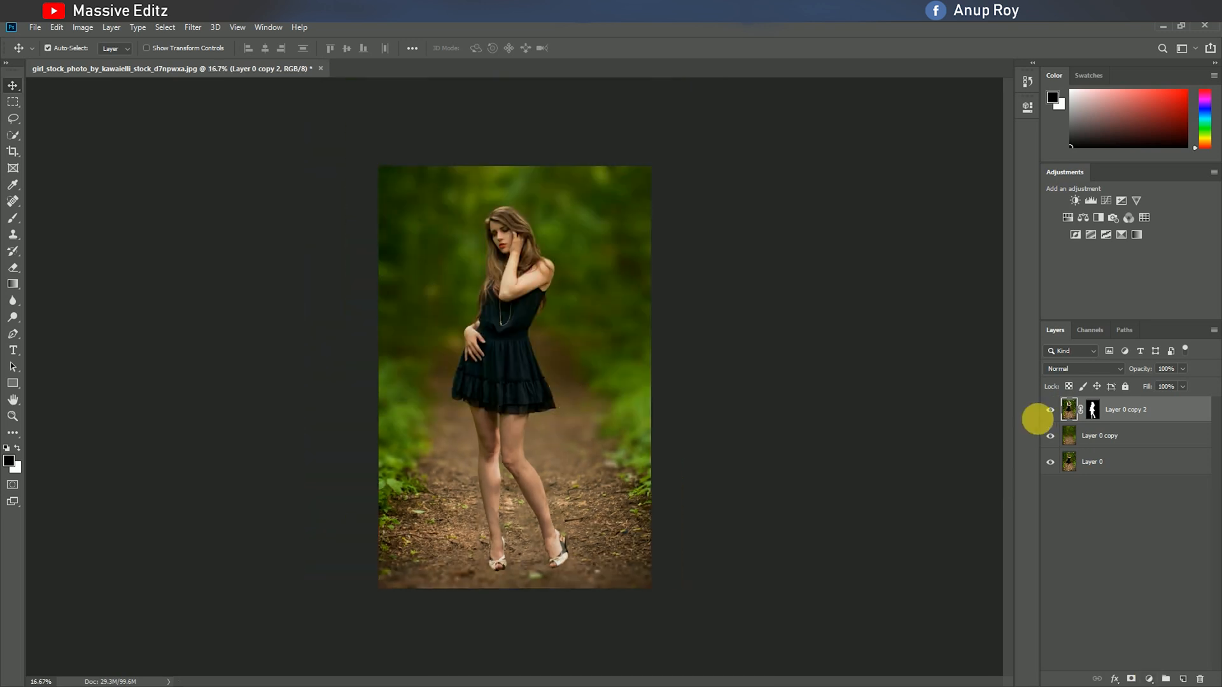
{"action": "left_click", "coordinate": [1149, 680]}
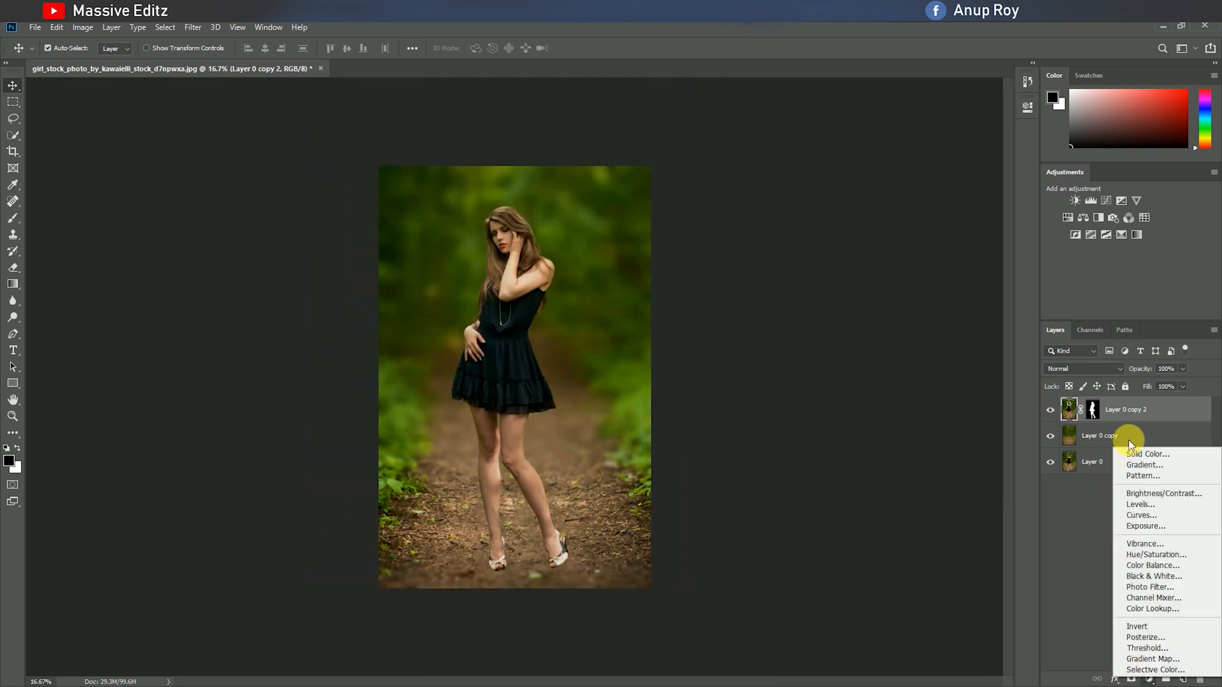
{"action": "left_click", "coordinate": [1140, 501]}
{"action": "left_click_drag", "start_coordinate": [918, 175], "coordinate": [948, 210]}
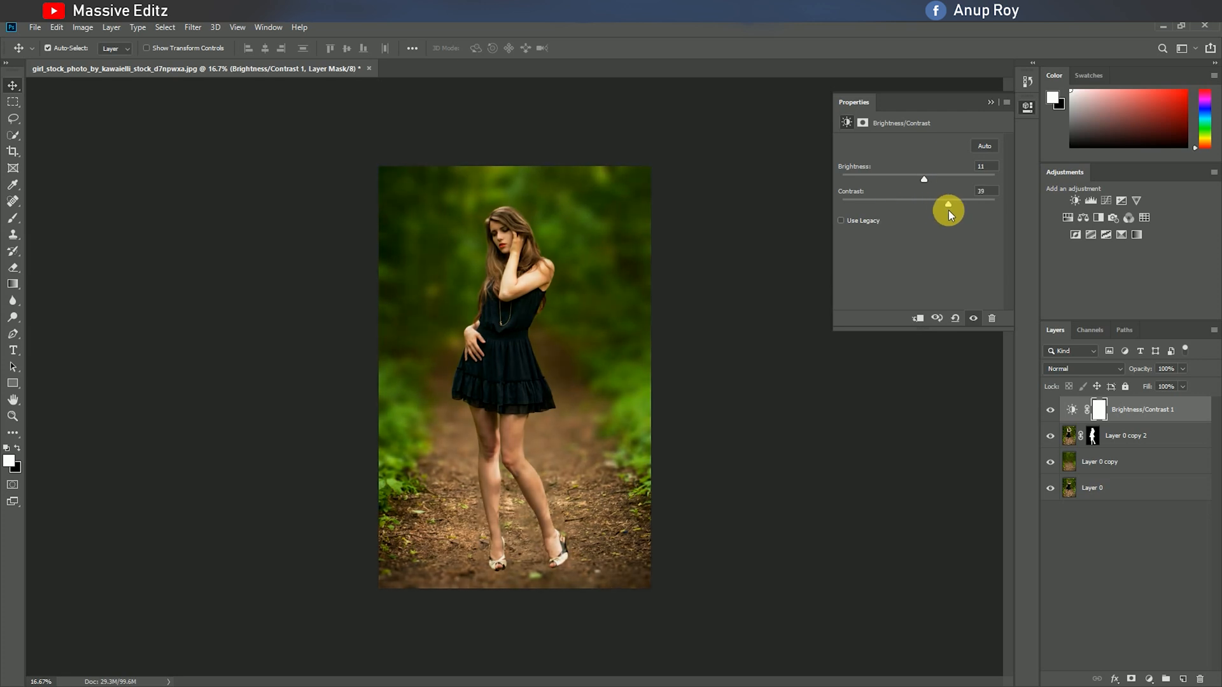
{"action": "left_click", "coordinate": [991, 102]}
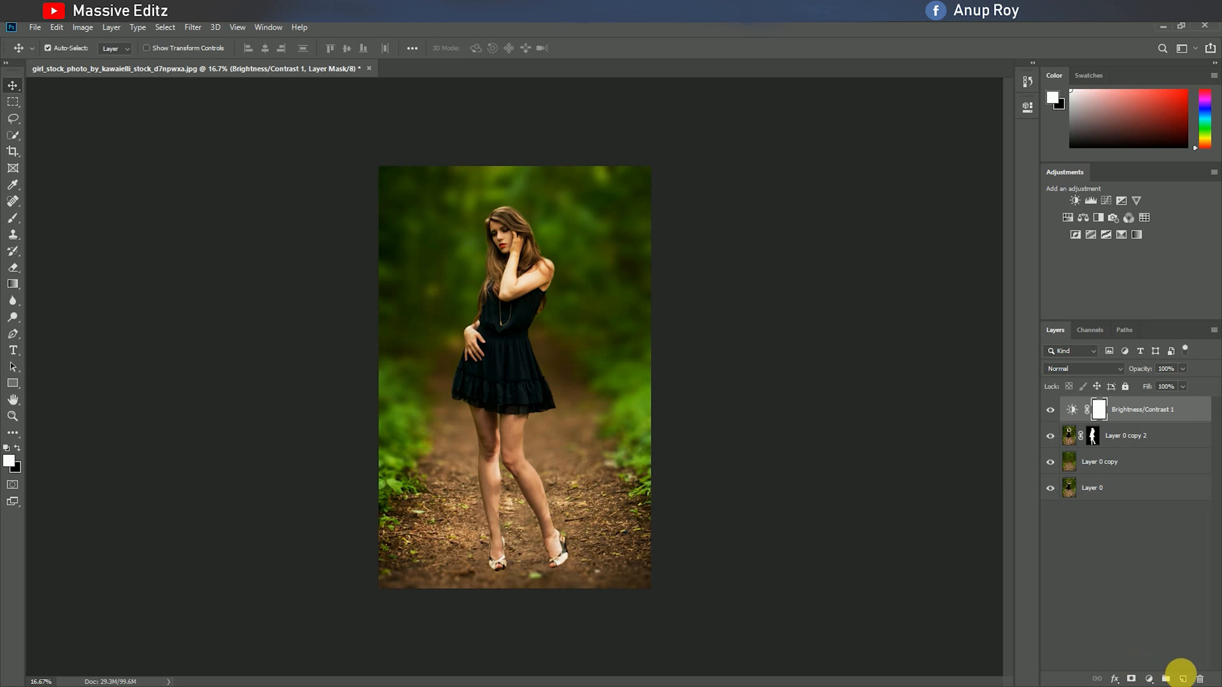
Create a new layer and paint a soft black shadow around the feet with a 1438 px brush at 50% opacity.
{"action": "left_click", "coordinate": [1183, 679]}
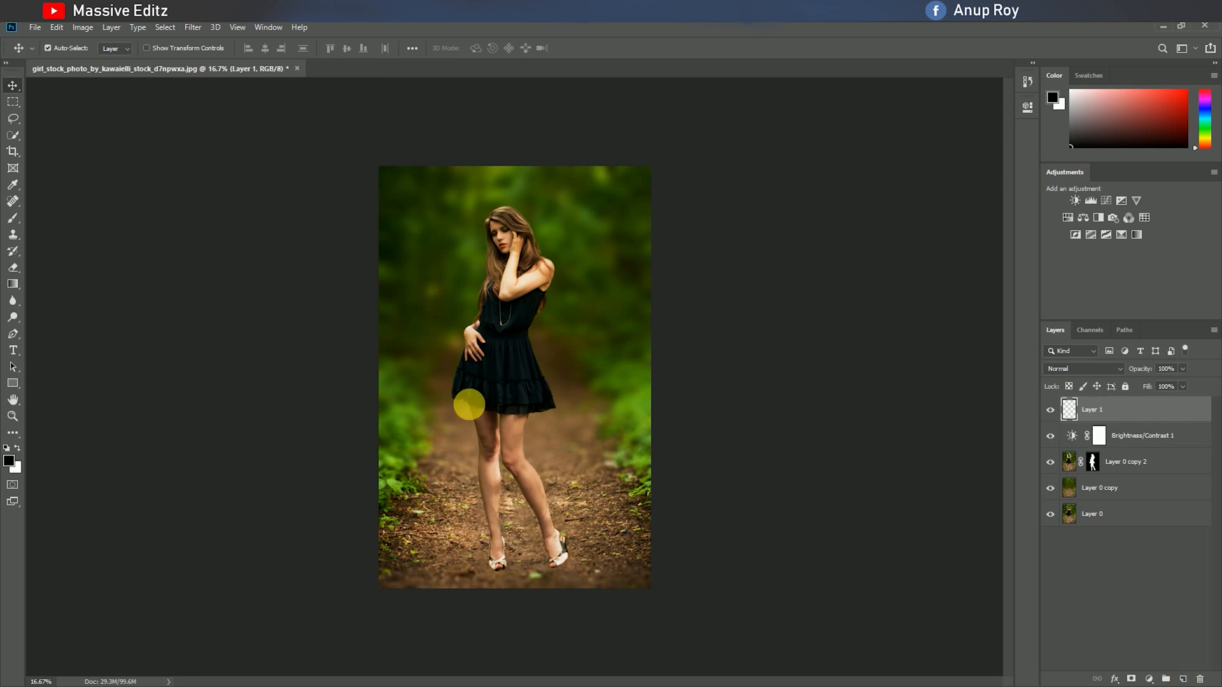
{"action": "left_click", "coordinate": [13, 218]}
{"action": "left_click", "coordinate": [66, 48]}
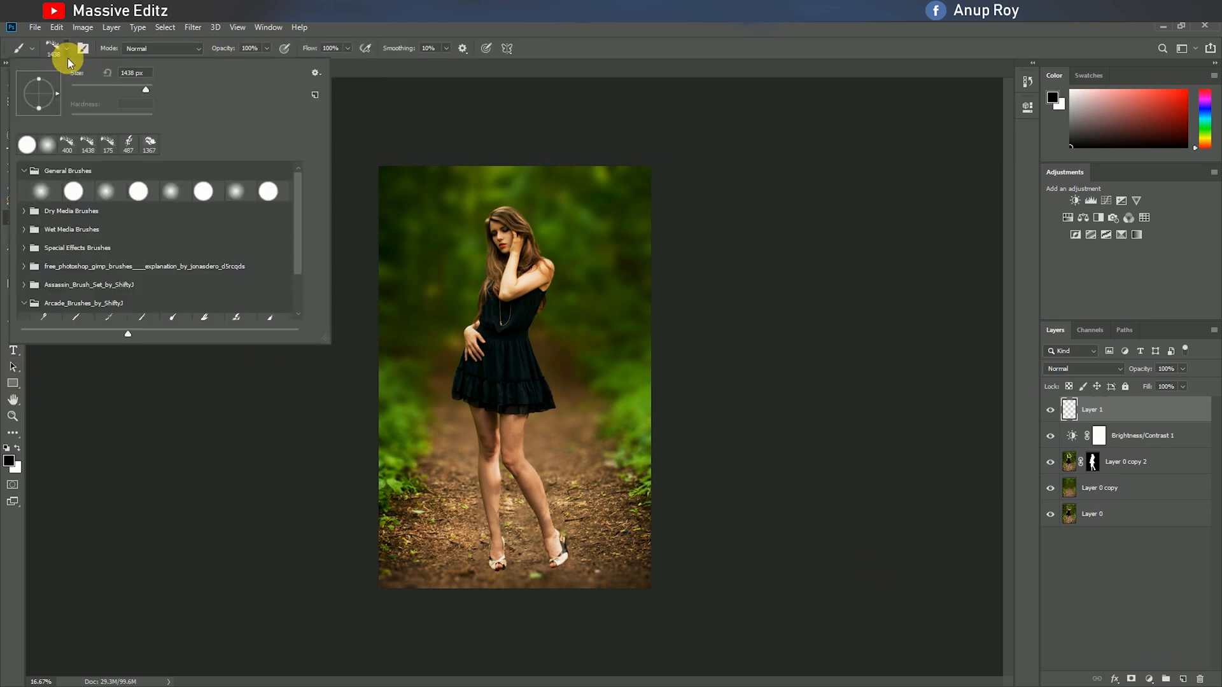
{"action": "left_click", "coordinate": [266, 48]}
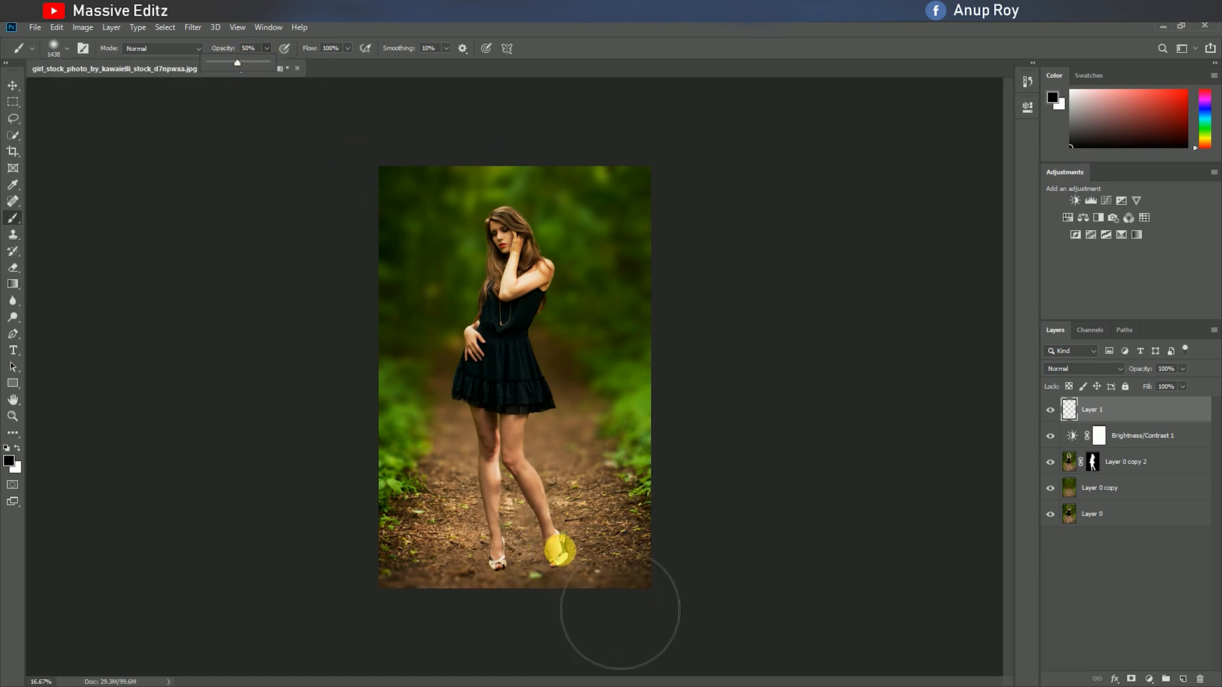
{"action": "scroll", "coordinate": [588, 612], "scroll_direction": "up", "scroll_amount": 2}
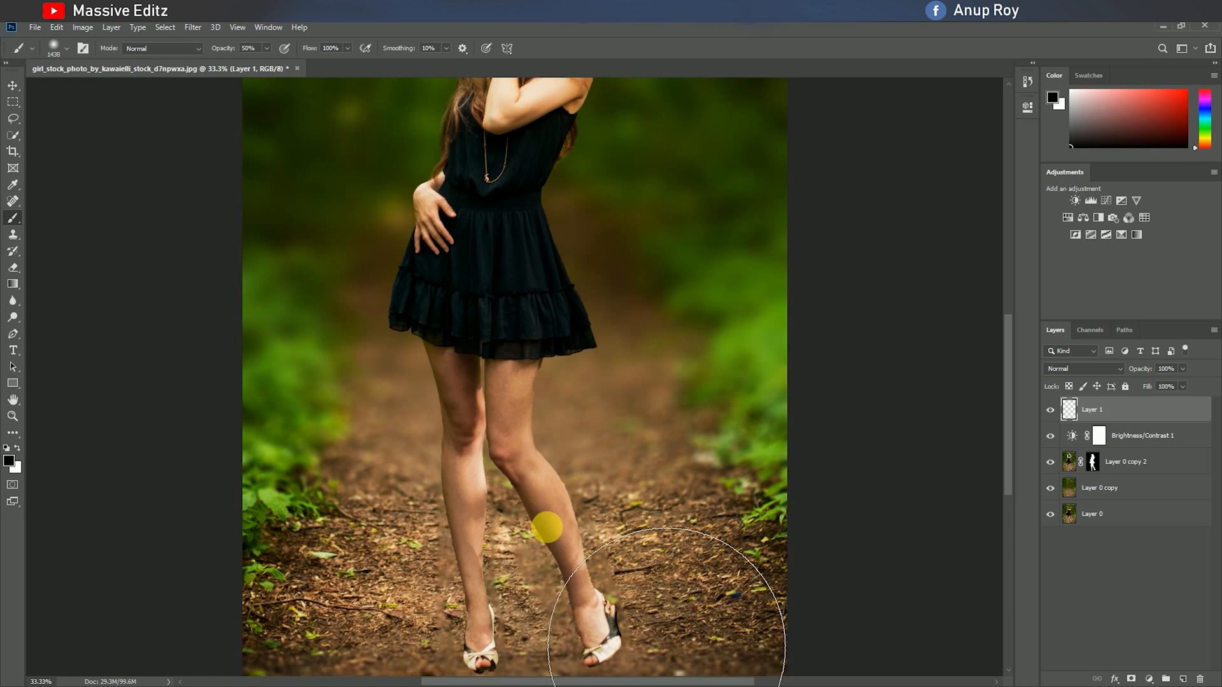
{"action": "left_click", "coordinate": [544, 437]}
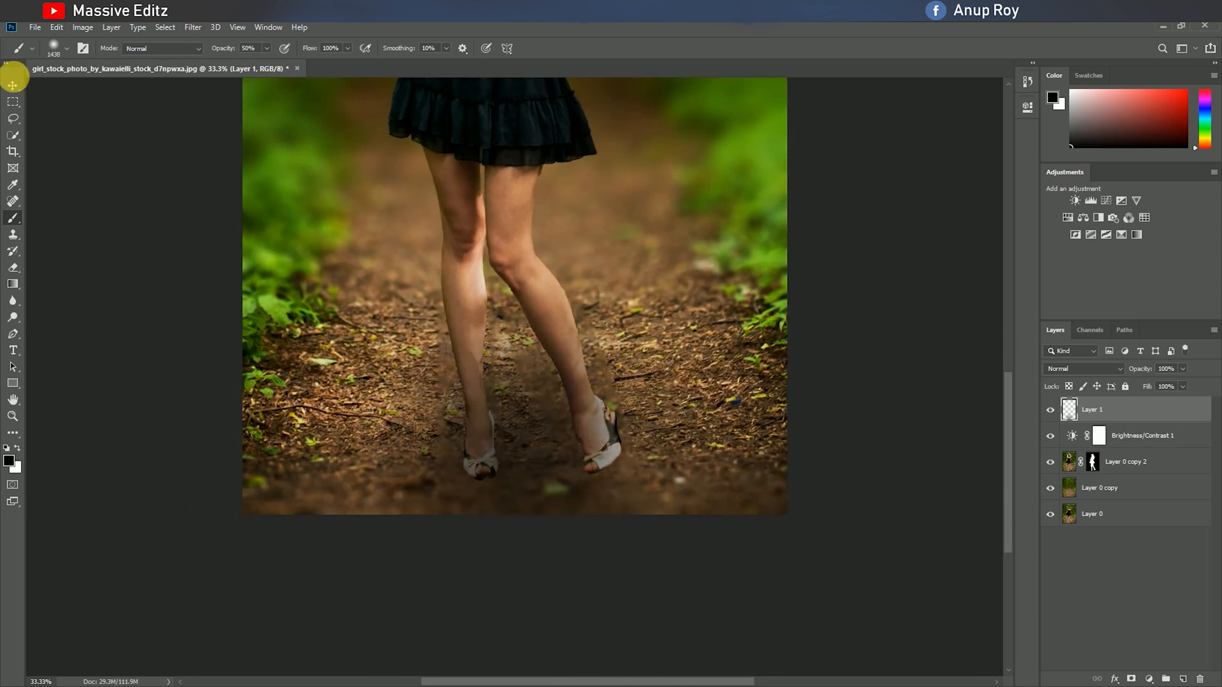
Free-transform the painted shadow on Layer 1, scaling it down and moving it onto the ground between the feet.
{"action": "left_click", "coordinate": [13, 84]}
{"action": "key", "text": "ctrl+t"}
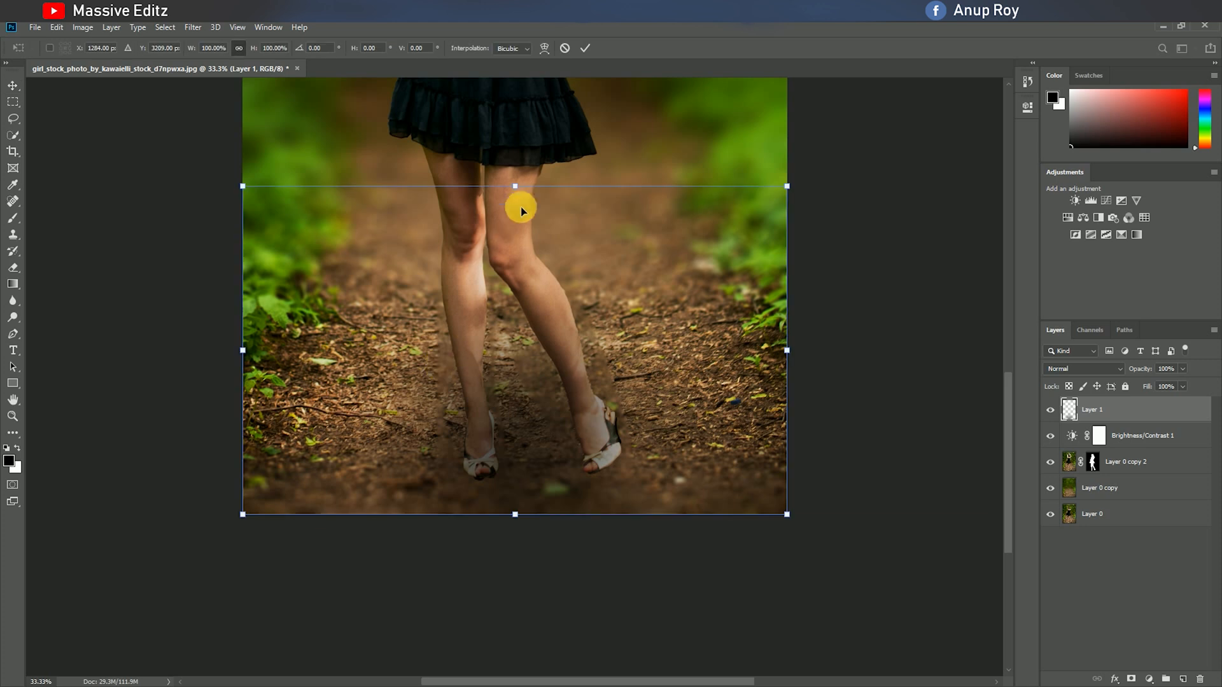
{"action": "left_click_drag", "start_coordinate": [515, 186], "coordinate": [514, 402]}
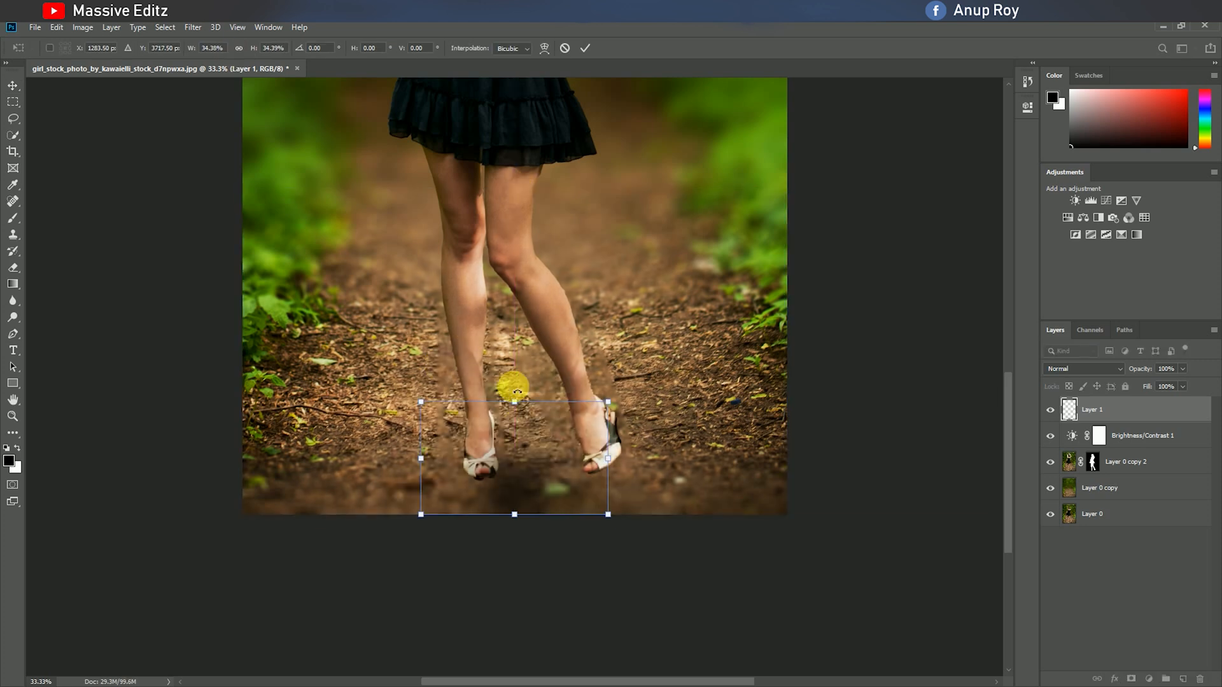
{"action": "left_click_drag", "start_coordinate": [610, 461], "coordinate": [744, 462]}
{"action": "left_click_drag", "start_coordinate": [588, 445], "coordinate": [538, 385]}
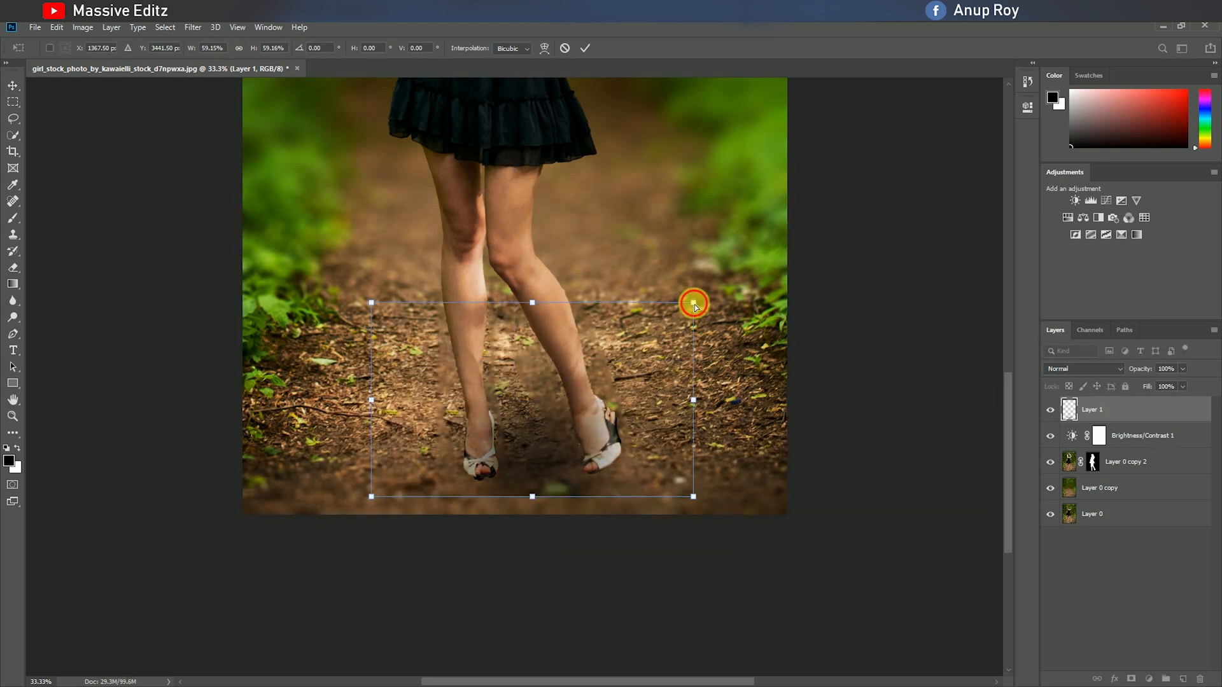
{"action": "left_click_drag", "start_coordinate": [694, 304], "coordinate": [791, 326]}
Skew the shadow horizontally by about 50°, rotate it slightly to line up with the shoes, and commit the transform.
{"action": "left_click_drag", "start_coordinate": [563, 475], "coordinate": [554, 465]}
{"action": "left_click_drag", "start_coordinate": [553, 465], "coordinate": [555, 402]}
{"action": "left_click_drag", "start_coordinate": [576, 238], "coordinate": [705, 475]}
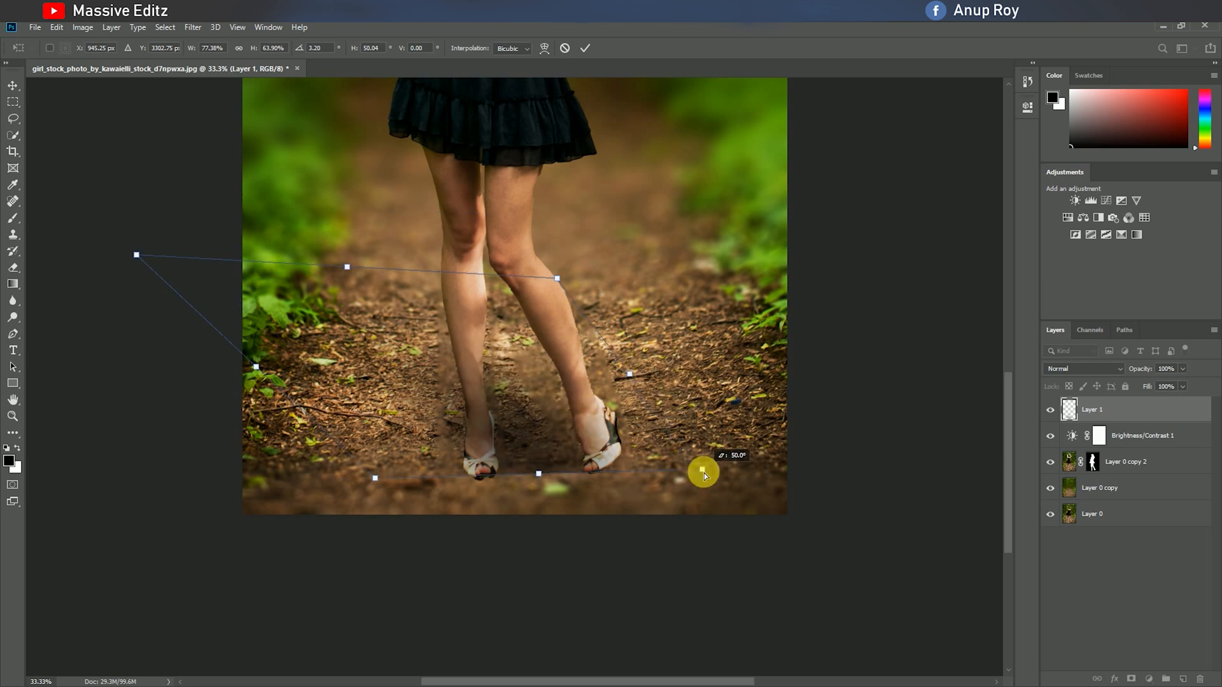
{"action": "left_click", "coordinate": [545, 48]}
{"action": "left_click_drag", "start_coordinate": [386, 491], "coordinate": [433, 497]}
{"action": "left_click_drag", "start_coordinate": [714, 481], "coordinate": [717, 474]}
{"action": "left_click", "coordinate": [581, 49]}
Erase the shadow's hard lower edge beneath the shoes with a soft 174 px eraser.
{"action": "left_click", "coordinate": [13, 267]}
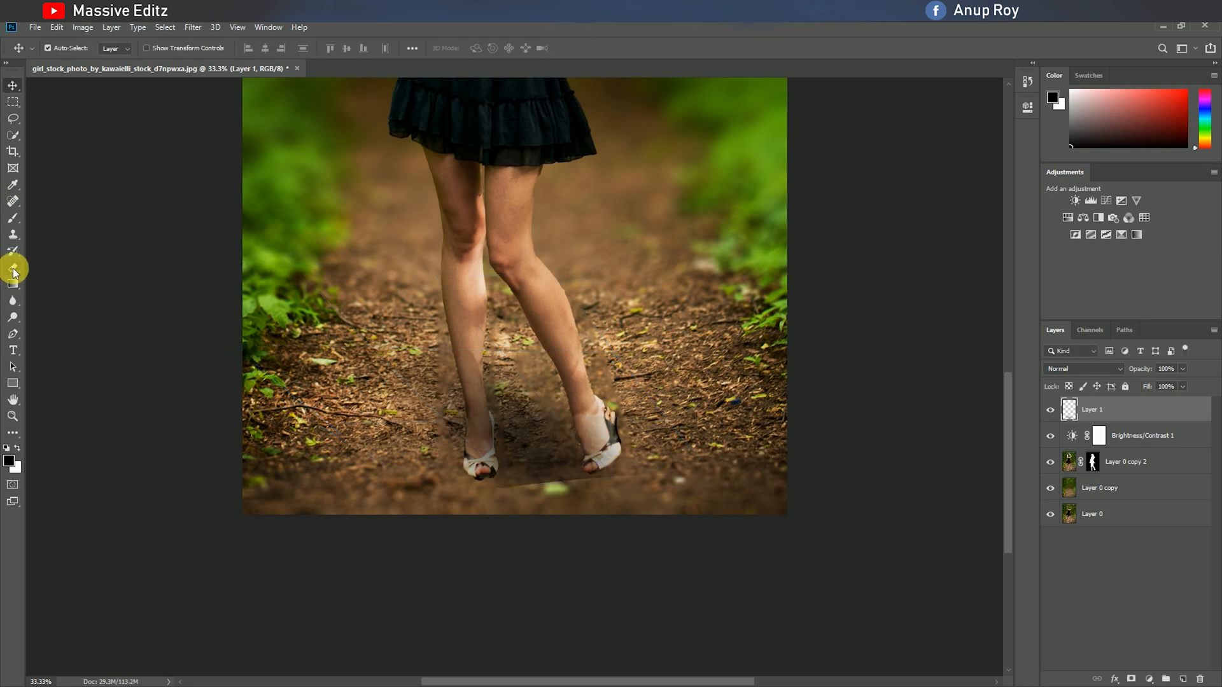
{"action": "right_click", "coordinate": [546, 509]}
{"action": "left_click", "coordinate": [589, 533]}
{"action": "left_click_drag", "start_coordinate": [637, 434], "coordinate": [647, 433]}
{"action": "key", "text": "Return"}
{"action": "mouse_move", "coordinate": [598, 487]}
{"action": "left_mouse_down"}
{"action": "mouse_move", "coordinate": [583, 511]}
{"action": "mouse_move", "coordinate": [648, 496]}
{"action": "mouse_move", "coordinate": [517, 512]}
{"action": "mouse_move", "coordinate": [576, 509]}
{"action": "left_mouse_up"}
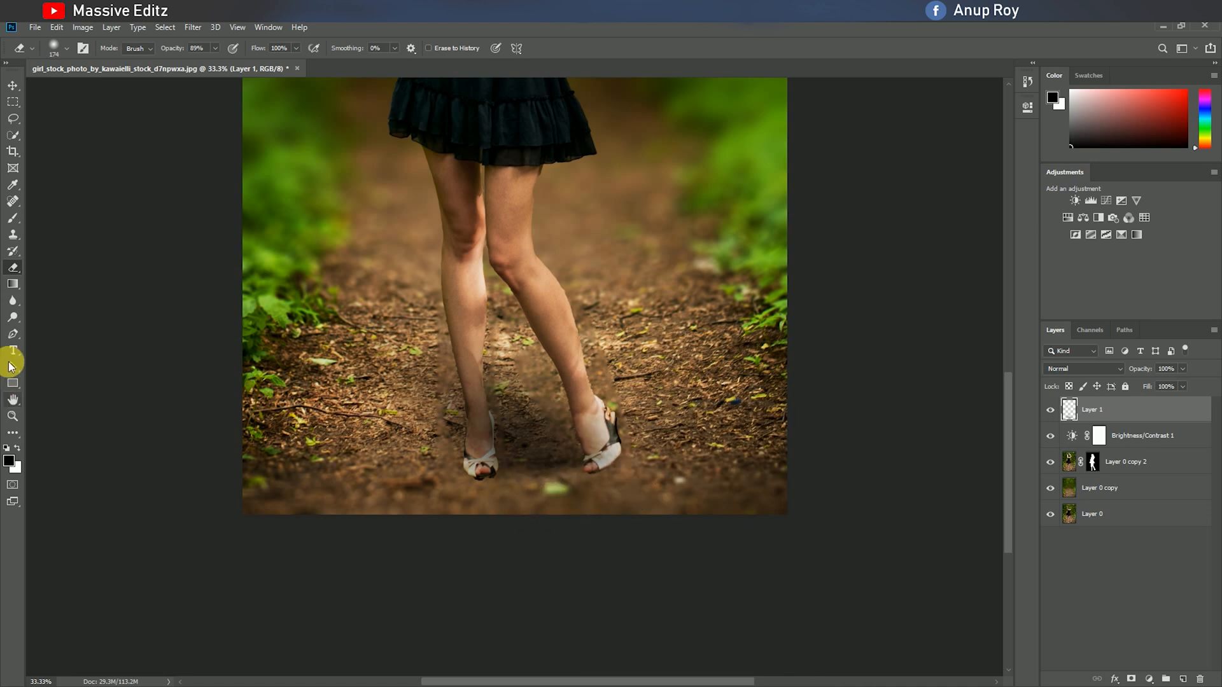
Create a new layer above Layer 1 and paint a large soft black shadow beside the woman's legs.
{"action": "left_click", "coordinate": [13, 218]}
{"action": "left_click", "coordinate": [1183, 678]}
{"action": "left_click_drag", "start_coordinate": [703, 253], "coordinate": [654, 243]}
Free-transform the new shadow into a small, flat, skewed patch under the shoe on the photo's right, then place Layer 2 below Layer 0 copy 2.
{"action": "key", "text": "ctrl+t"}
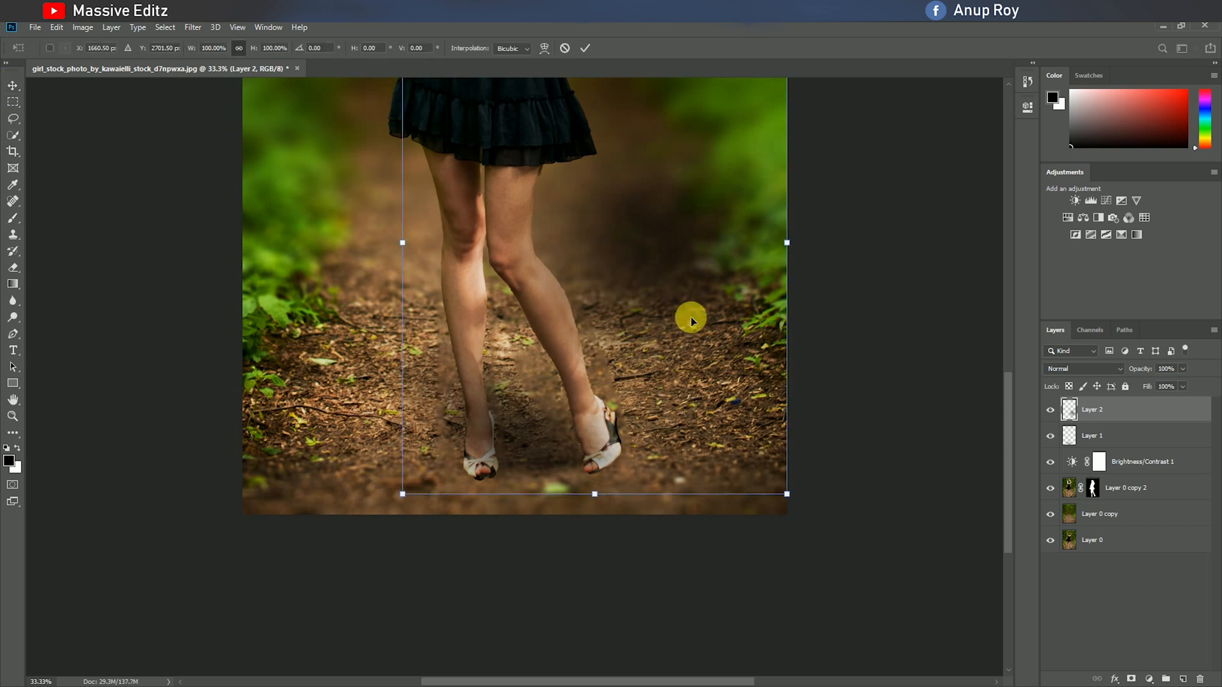
{"action": "left_click_drag", "start_coordinate": [786, 495], "coordinate": [581, 275]}
{"action": "left_click_drag", "start_coordinate": [506, 121], "coordinate": [610, 459]}
{"action": "left_click_drag", "start_coordinate": [703, 463], "coordinate": [639, 431]}
{"action": "left_click_drag", "start_coordinate": [510, 335], "coordinate": [577, 359]}
{"action": "left_click_drag", "start_coordinate": [599, 406], "coordinate": [610, 459]}
{"action": "left_click_drag", "start_coordinate": [520, 640], "coordinate": [587, 489]}
{"action": "left_click_drag", "start_coordinate": [649, 615], "coordinate": [763, 316]}
{"action": "mouse_move", "coordinate": [609, 467]}
{"action": "left_mouse_down"}
{"action": "mouse_move", "coordinate": [609, 491]}
{"action": "mouse_move", "coordinate": [617, 467]}
{"action": "mouse_move", "coordinate": [621, 481]}
{"action": "mouse_move", "coordinate": [611, 464]}
{"action": "left_mouse_up"}
{"action": "left_click", "coordinate": [585, 48]}
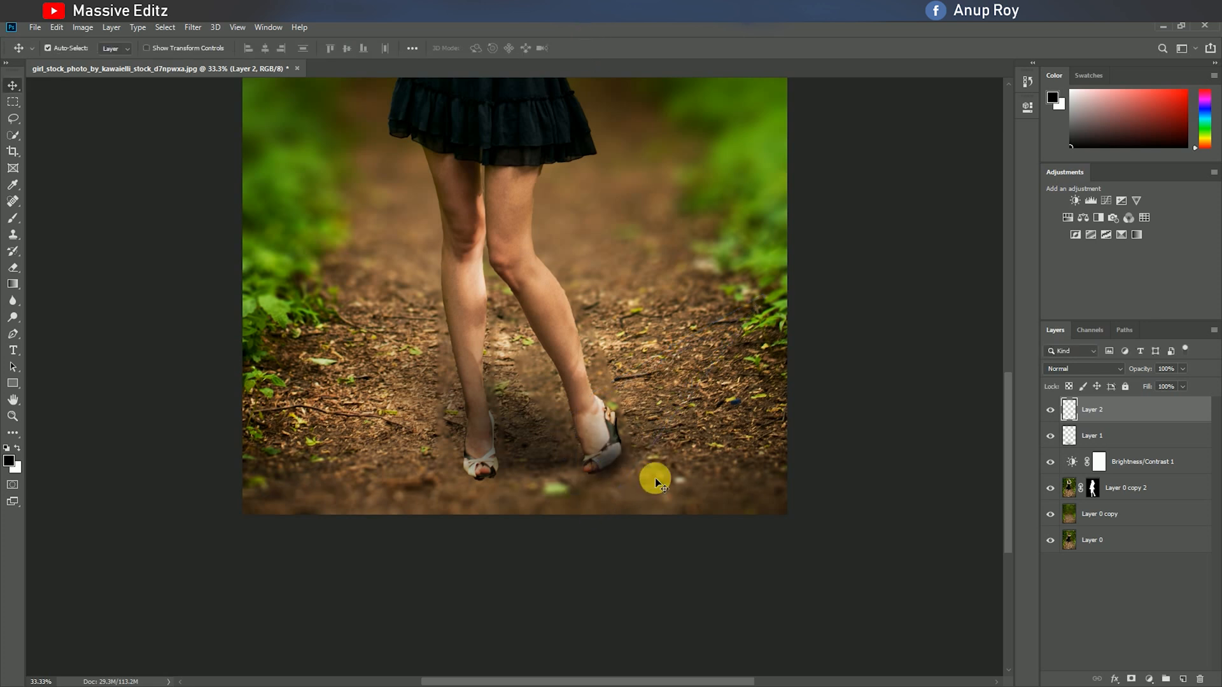
{"action": "left_click_drag", "start_coordinate": [1073, 408], "coordinate": [1088, 501]}
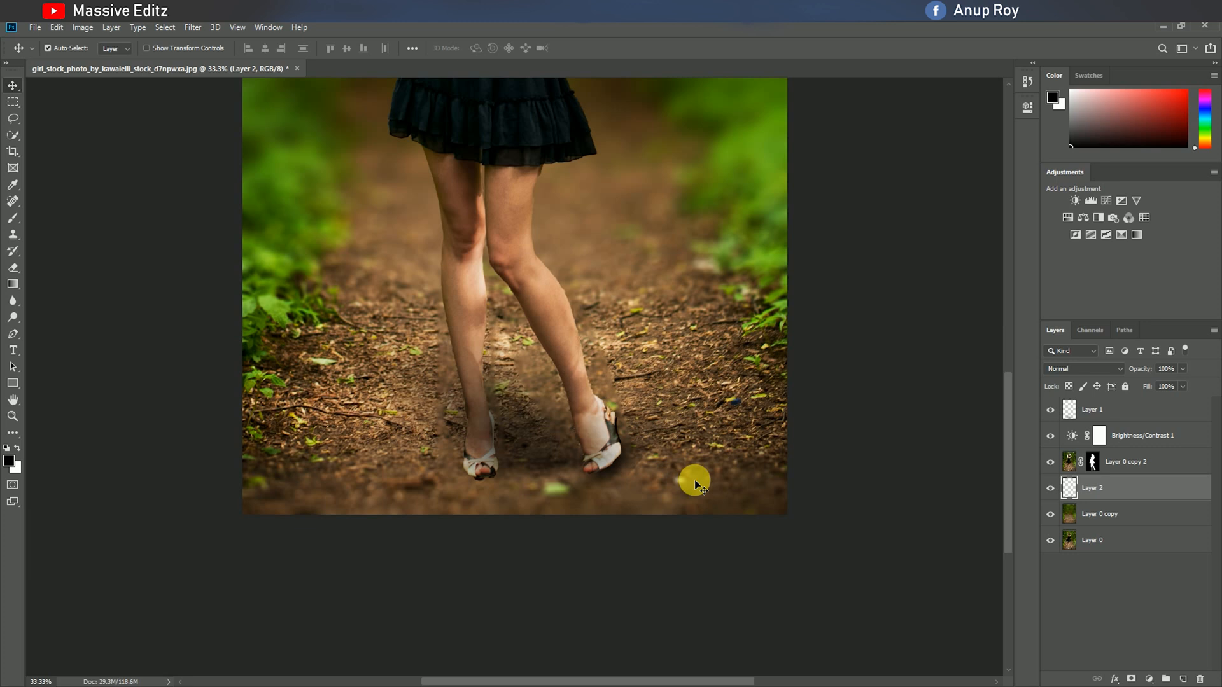
Create a new layer above Layer 2 and paint a single soft black brush dab over the legs.
{"action": "left_click", "coordinate": [1182, 679]}
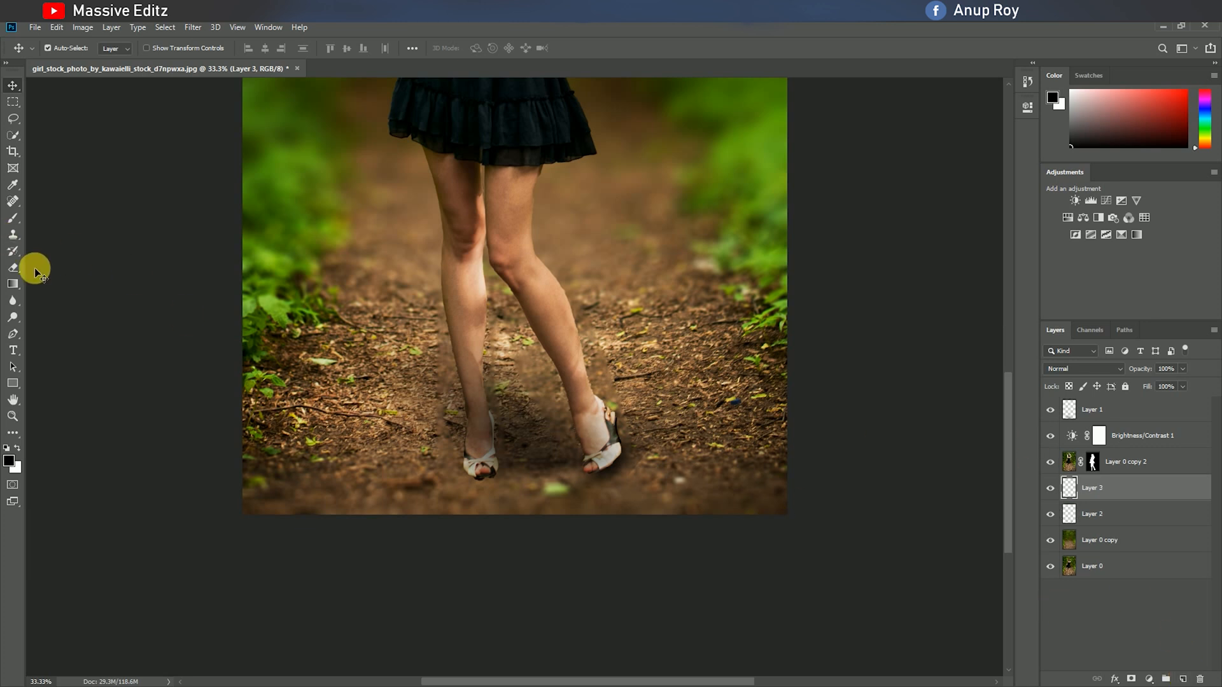
{"action": "left_click", "coordinate": [13, 218]}
{"action": "left_click", "coordinate": [442, 302]}
Scale, flatten and skew the dab on Layer 3 by about -19° under the shoe on the photo's left, and commit the transform.
{"action": "left_click", "coordinate": [13, 85]}
{"action": "key", "text": "ctrl+t"}
{"action": "left_click_drag", "start_coordinate": [677, 510], "coordinate": [363, 186]}
{"action": "left_click_drag", "start_coordinate": [319, 115], "coordinate": [523, 508]}
{"action": "left_click_drag", "start_coordinate": [489, 392], "coordinate": [407, 431]}
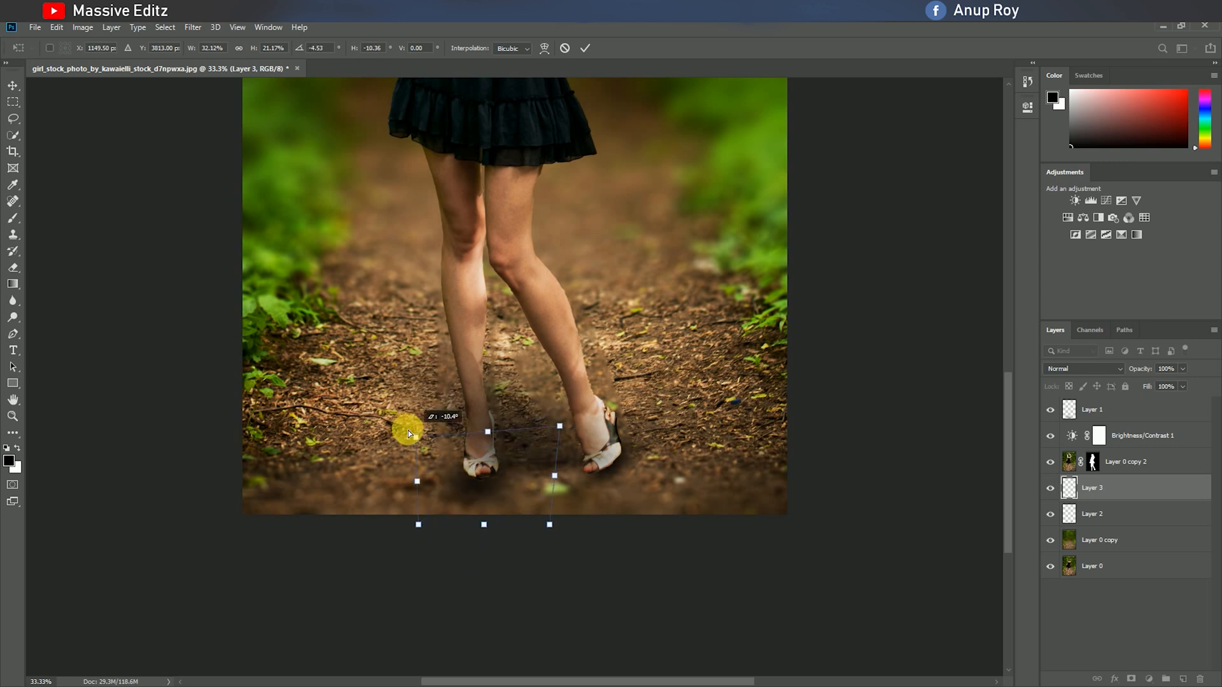
{"action": "left_click_drag", "start_coordinate": [497, 516], "coordinate": [499, 510]}
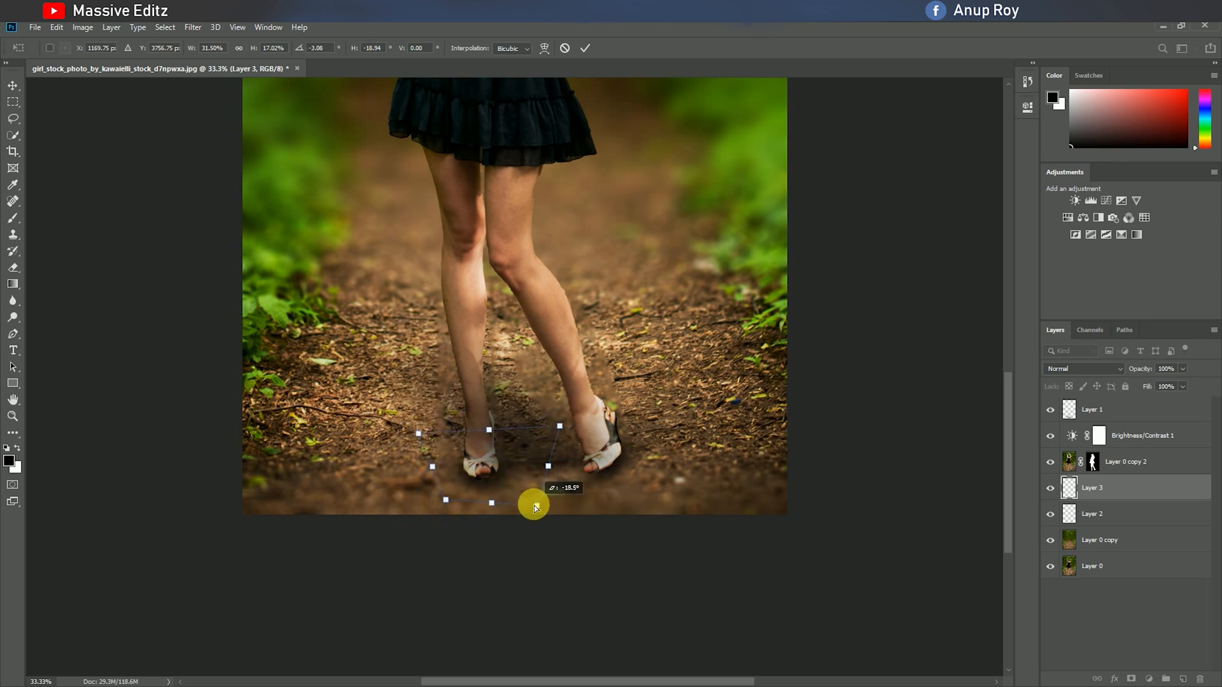
{"action": "left_click", "coordinate": [585, 48]}
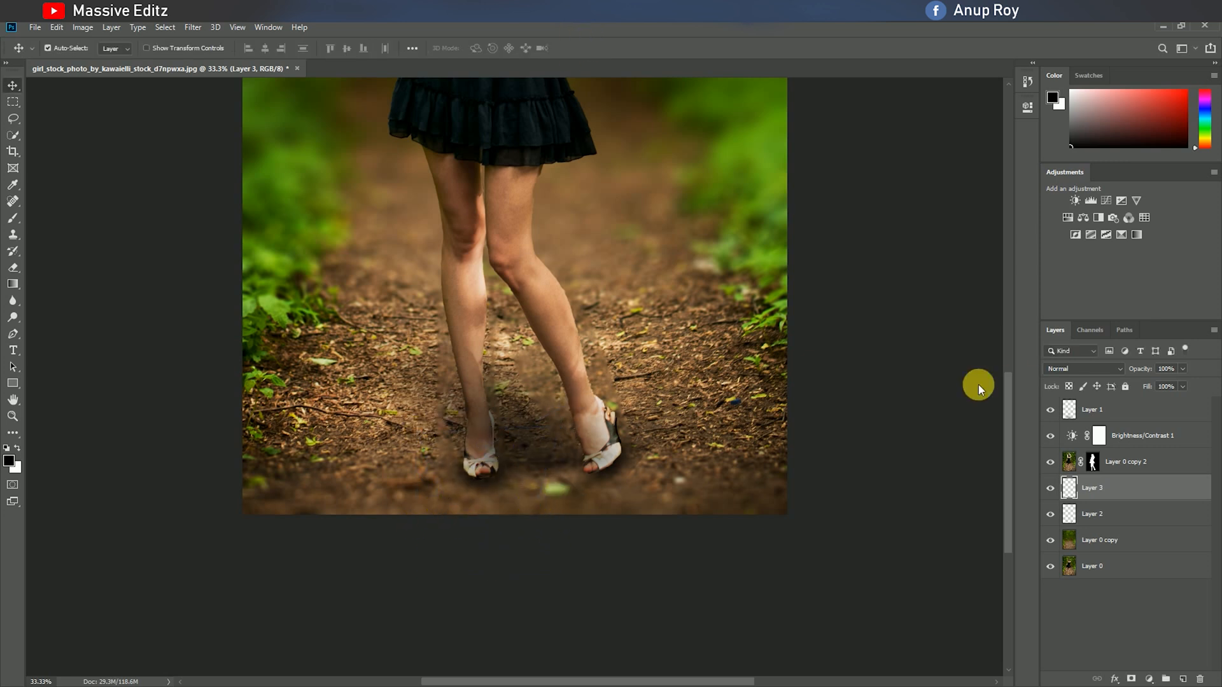
Darken the edges of both shoes on Layer 0 copy 2 with a soft black 114 px brush at 33% opacity.
{"action": "left_click", "coordinate": [1072, 468]}
{"action": "left_click", "coordinate": [12, 218]}
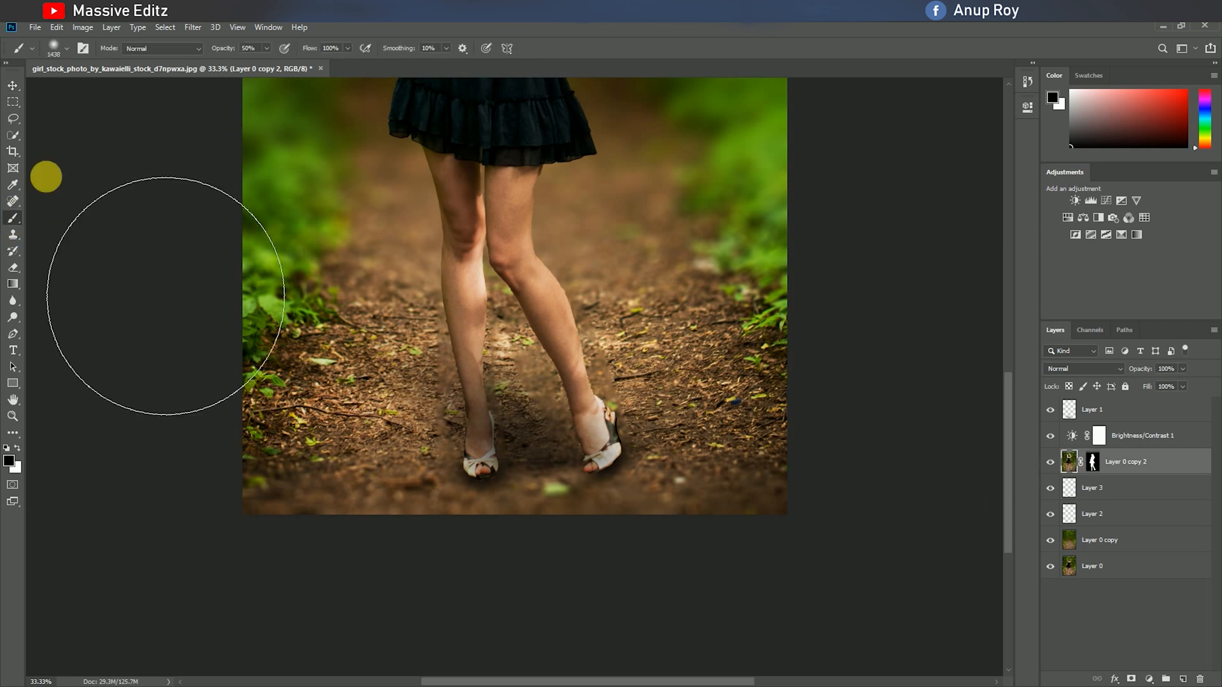
{"action": "left_click", "coordinate": [66, 48]}
{"action": "left_click", "coordinate": [114, 85]}
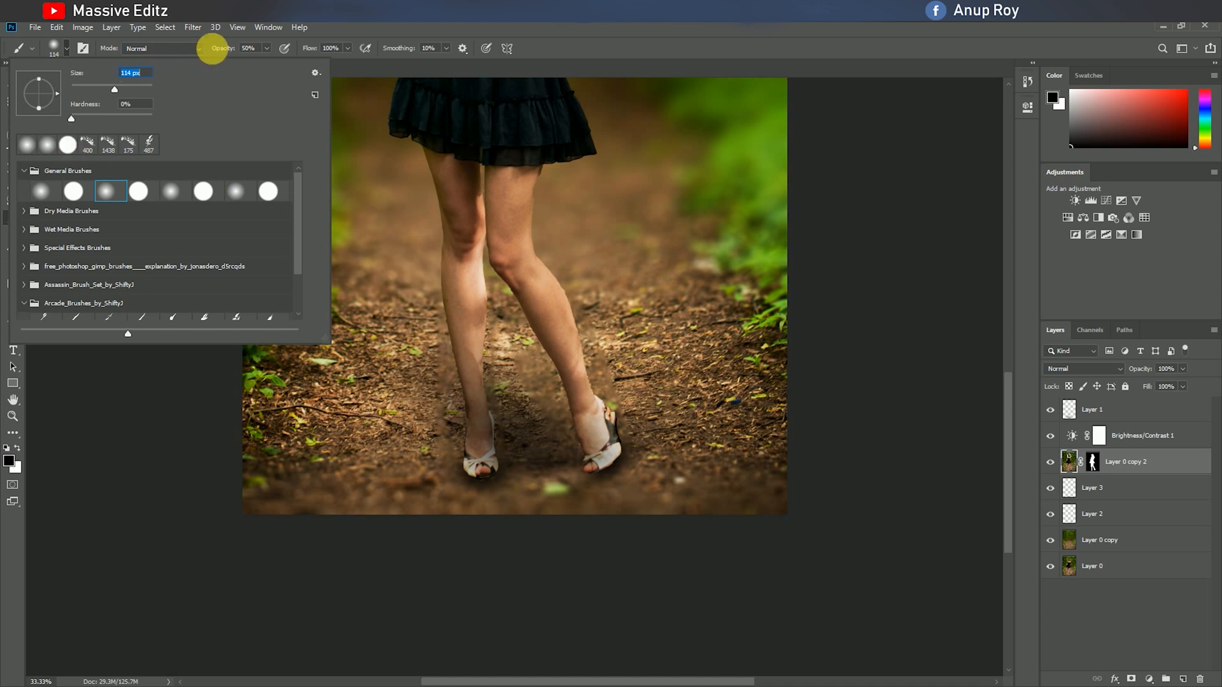
{"action": "left_click", "coordinate": [267, 47]}
{"action": "mouse_move", "coordinate": [268, 62]}
{"action": "left_mouse_down"}
{"action": "mouse_move", "coordinate": [243, 62]}
{"action": "mouse_move", "coordinate": [257, 63]}
{"action": "left_mouse_up"}
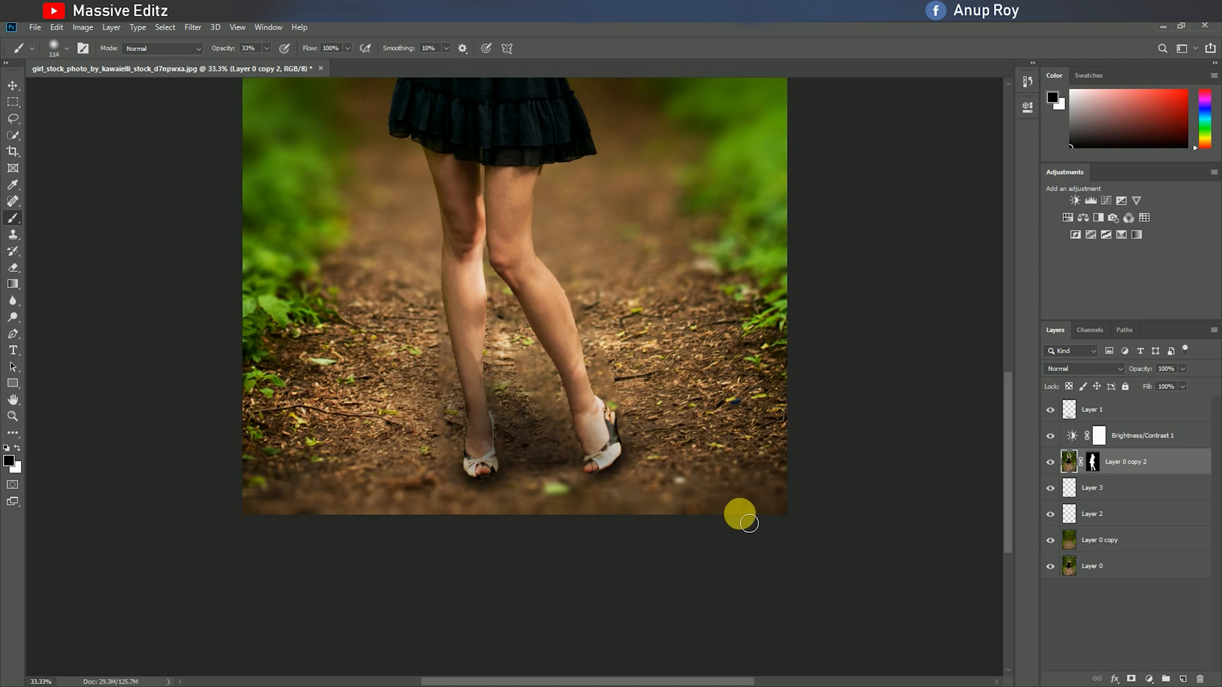
{"action": "key", "text": "ctrl+plus"}
{"action": "key", "text": "ctrl+plus"}
{"action": "key", "text": "ctrl+plus"}
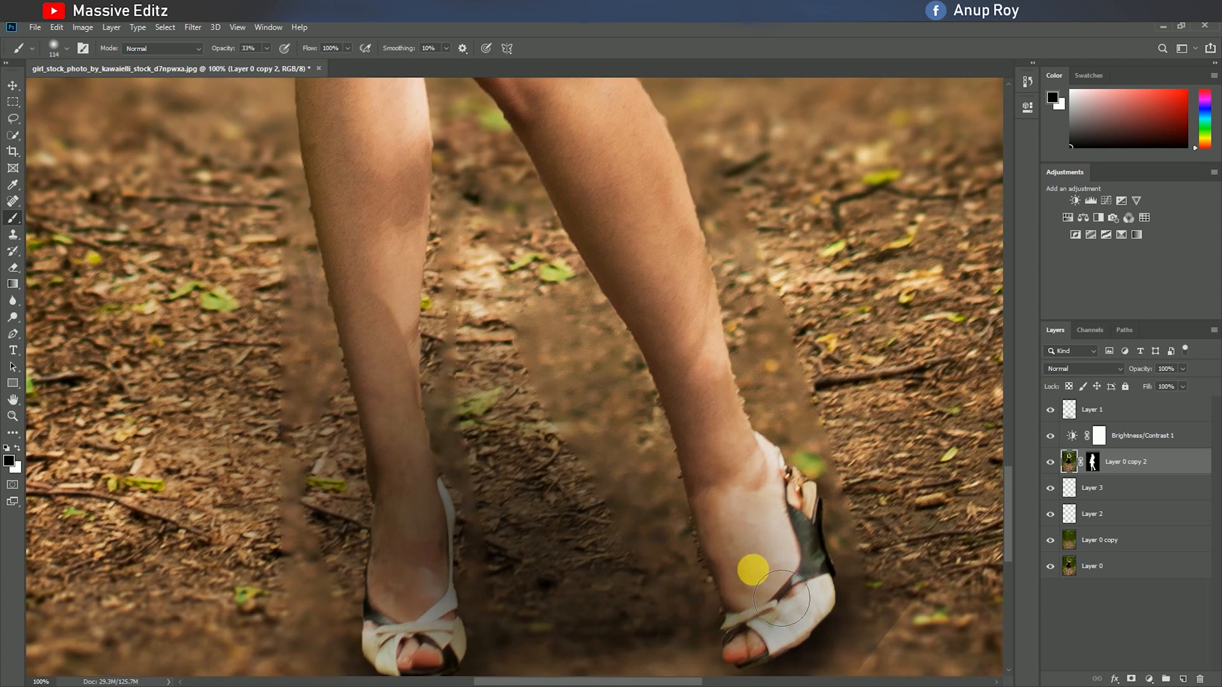
{"action": "scroll", "coordinate": [750, 570], "scroll_direction": "down", "scroll_amount": 3}
{"action": "scroll", "coordinate": [637, 580], "scroll_direction": "down", "scroll_amount": 3}
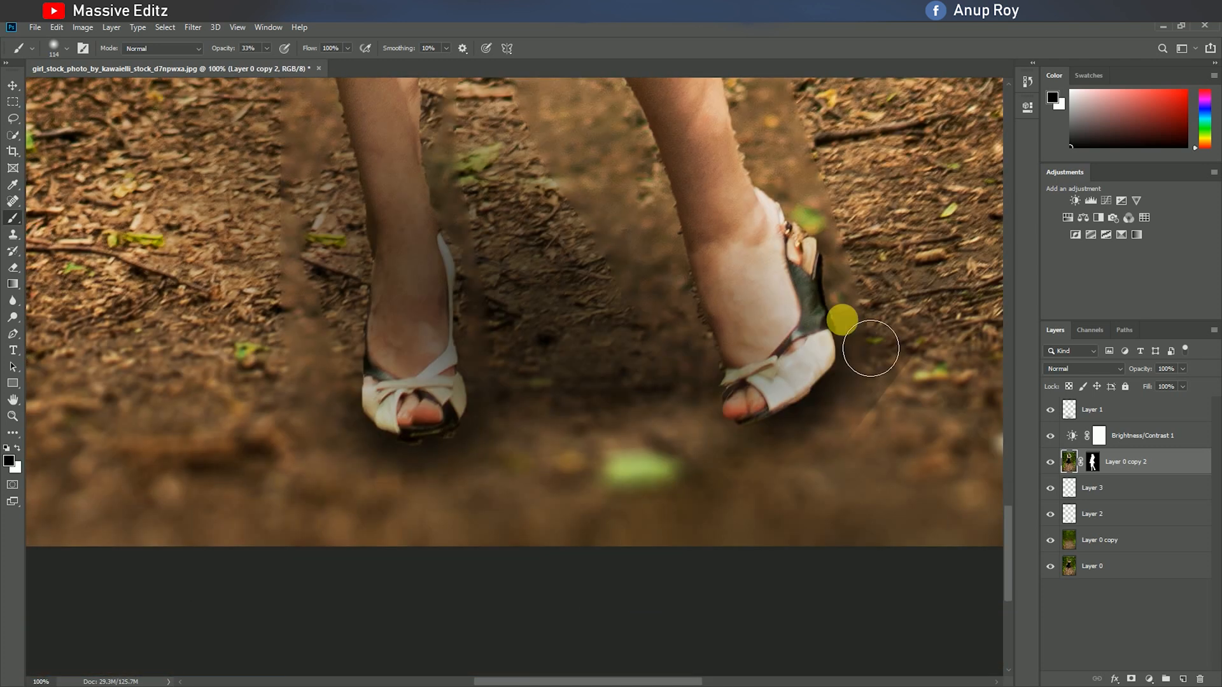
{"action": "mouse_move", "coordinate": [870, 387]}
{"action": "left_mouse_down"}
{"action": "mouse_move", "coordinate": [395, 437]}
{"action": "mouse_move", "coordinate": [415, 469]}
{"action": "mouse_move", "coordinate": [469, 480]}
{"action": "mouse_move", "coordinate": [703, 465]}
{"action": "mouse_move", "coordinate": [838, 426]}
{"action": "mouse_move", "coordinate": [693, 308]}
{"action": "mouse_move", "coordinate": [715, 423]}
{"action": "mouse_move", "coordinate": [498, 305]}
{"action": "mouse_move", "coordinate": [376, 440]}
{"action": "mouse_move", "coordinate": [7, 66]}
{"action": "left_mouse_up"}
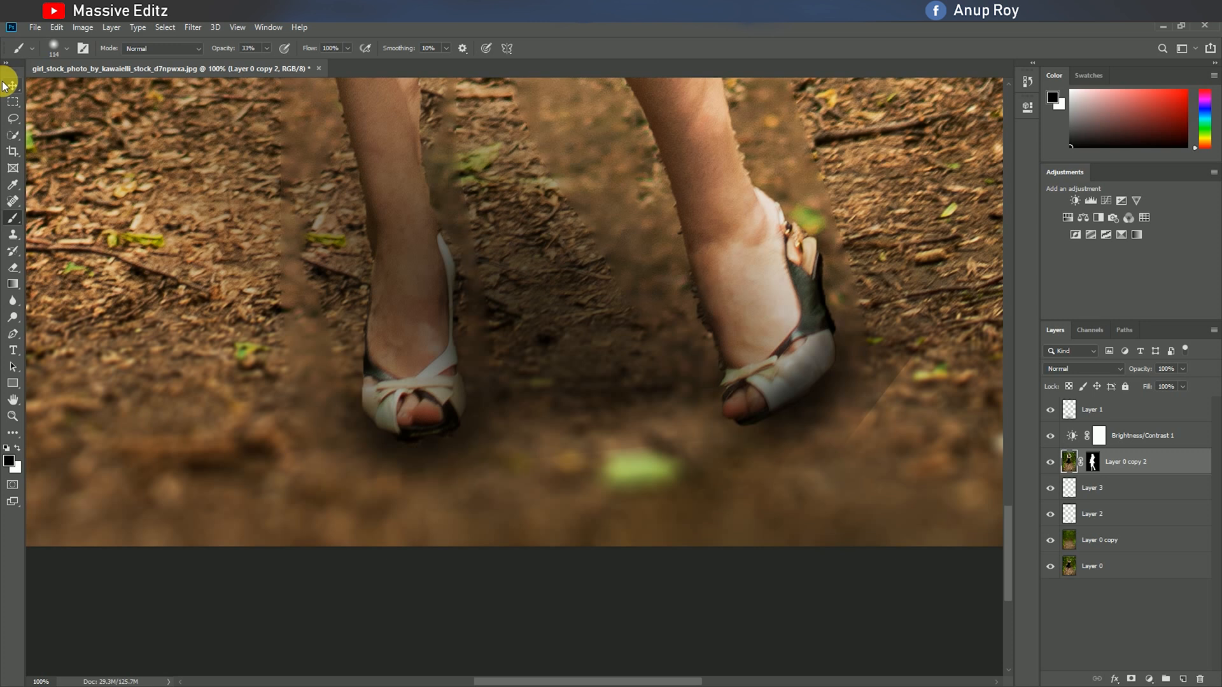
Add a Levels adjustment layer above Layer 1 with the shadow input at 11 and the midtone input at 1.16.
{"action": "key", "text": "ctrl+minus"}
{"action": "key", "text": "ctrl+minus"}
{"action": "key", "text": "ctrl+minus"}
{"action": "key", "text": "ctrl+minus"}
{"action": "key", "text": "ctrl+minus"}
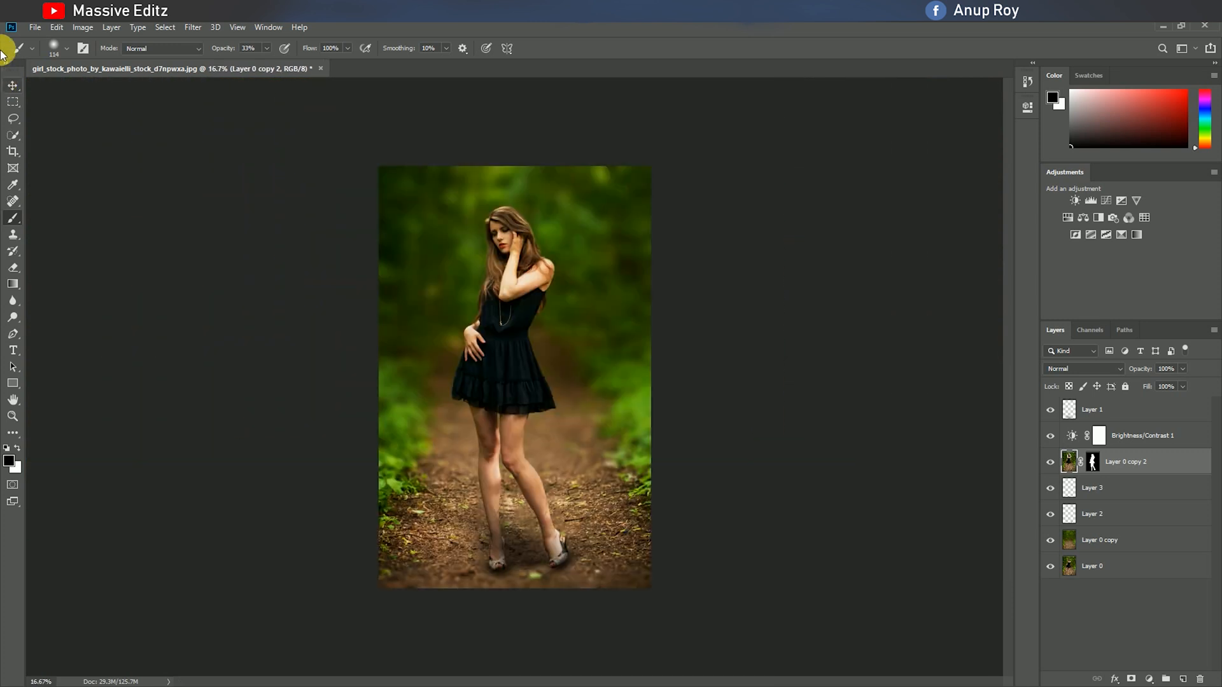
{"action": "left_click", "coordinate": [12, 86]}
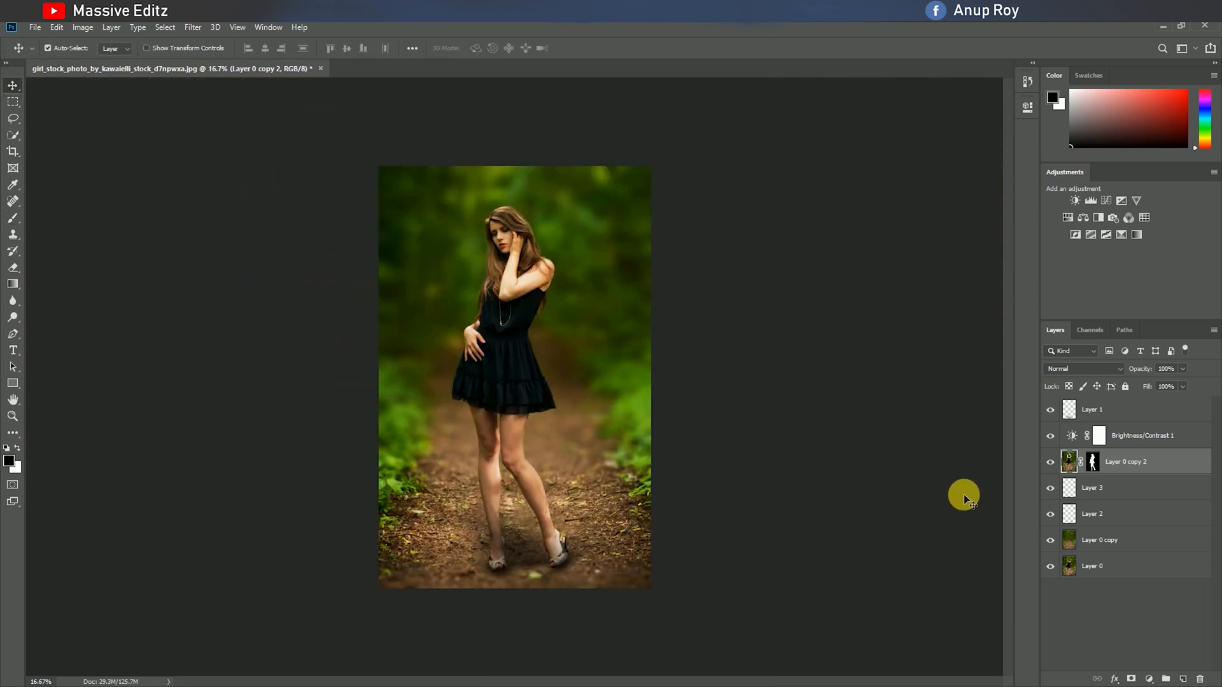
{"action": "left_click", "coordinate": [1100, 417]}
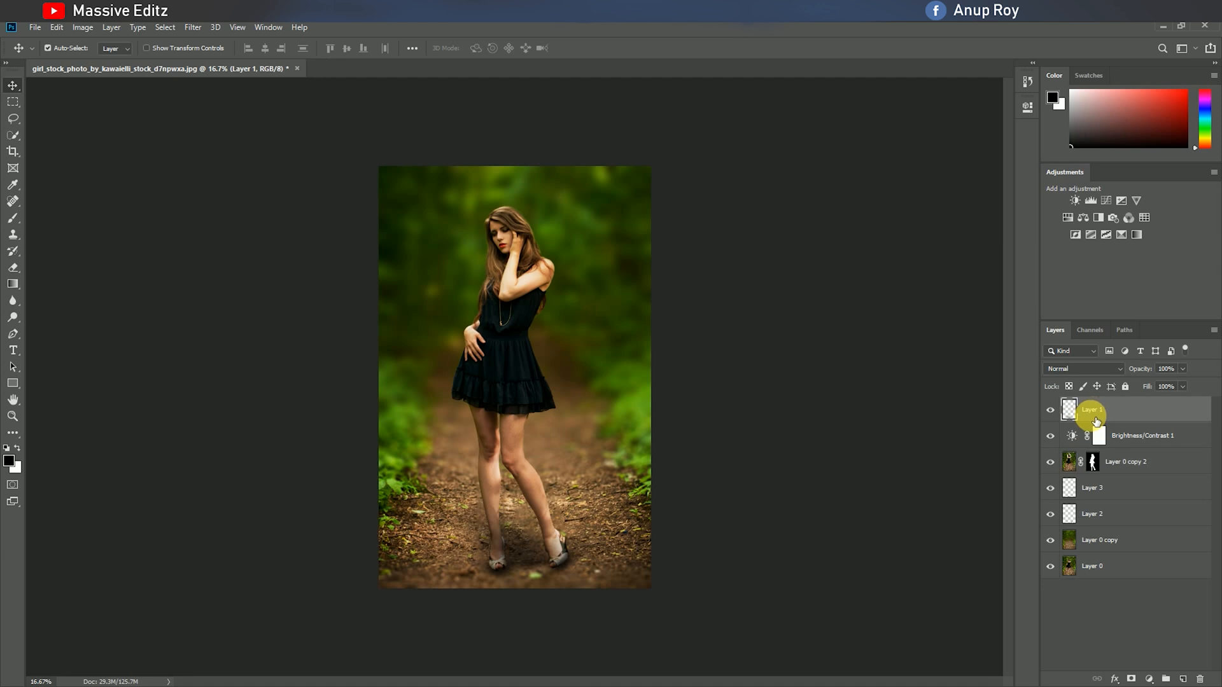
{"action": "left_click", "coordinate": [1148, 679]}
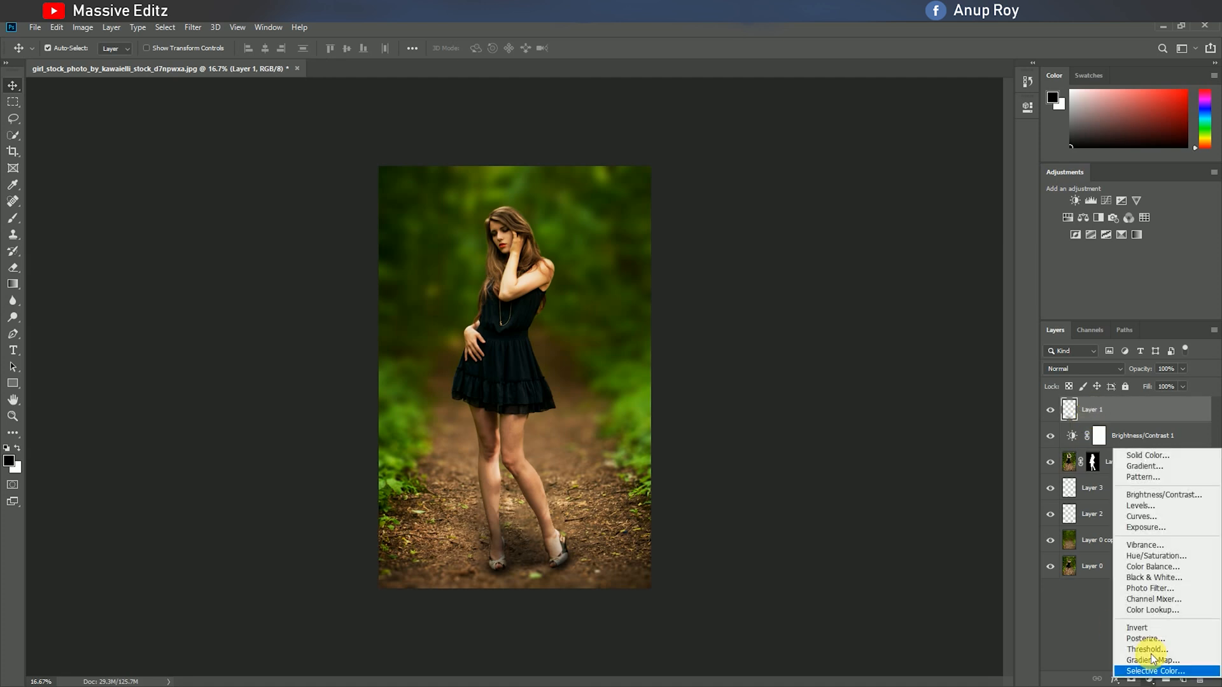
{"action": "left_click", "coordinate": [1145, 506]}
{"action": "left_click_drag", "start_coordinate": [927, 236], "coordinate": [865, 237]}
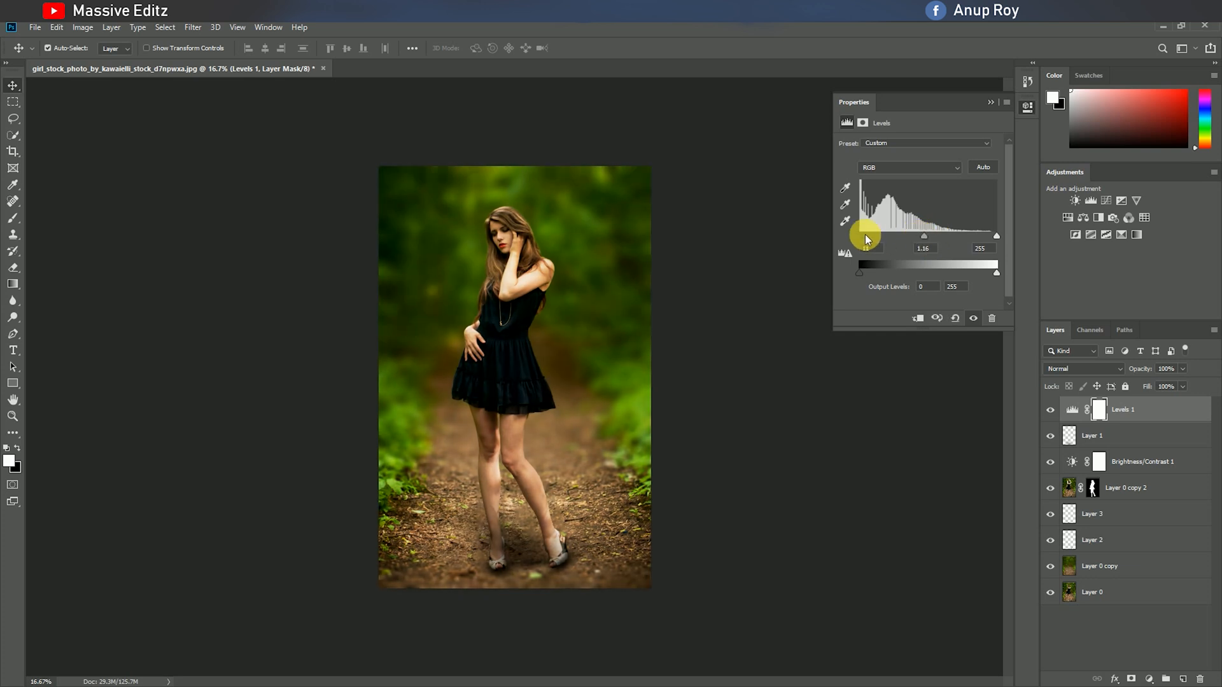
{"action": "left_click", "coordinate": [990, 102]}
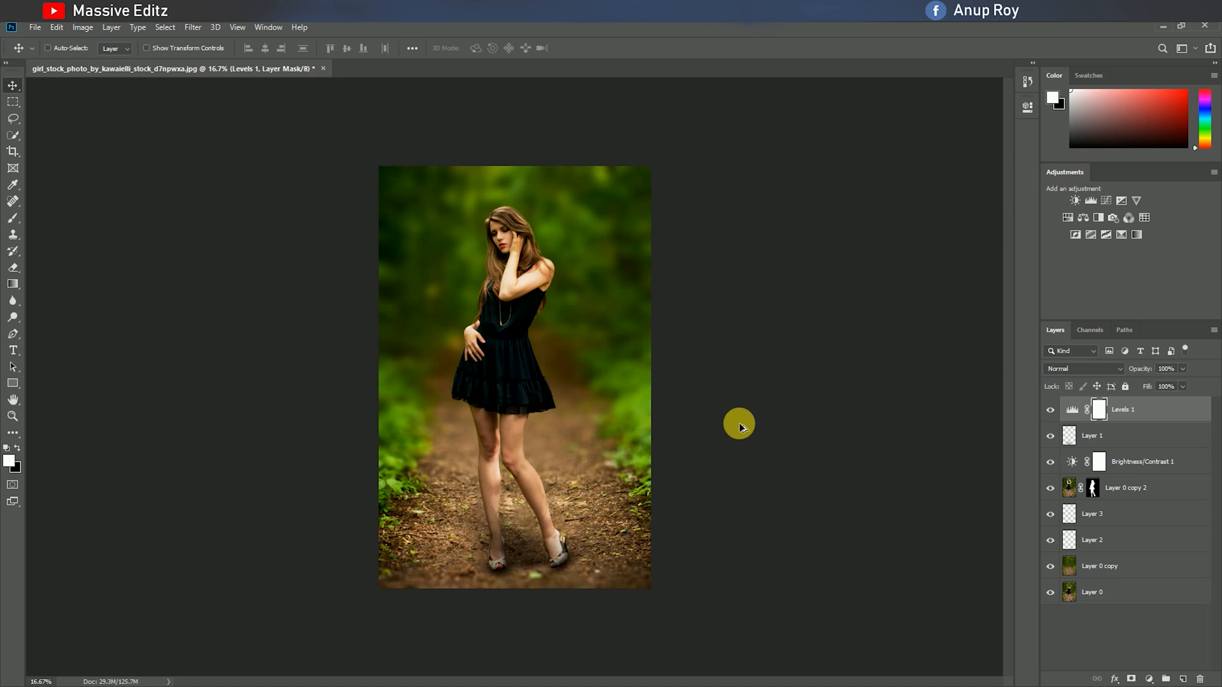
Stamp all visible layers into a new top layer and open it in the Camera Raw Filter.
{"action": "key", "text": "ctrl+alt+shift+e"}
{"action": "key", "text": "x"}
{"action": "left_click", "coordinate": [193, 27]}
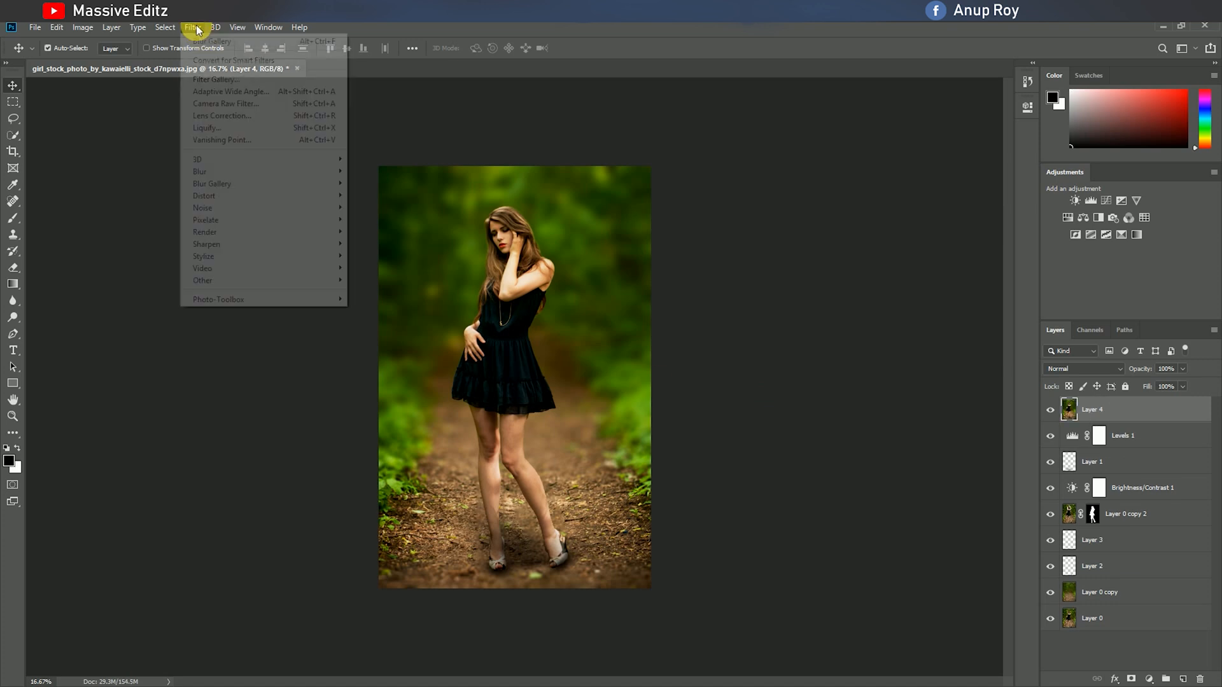
{"action": "left_click", "coordinate": [212, 105]}
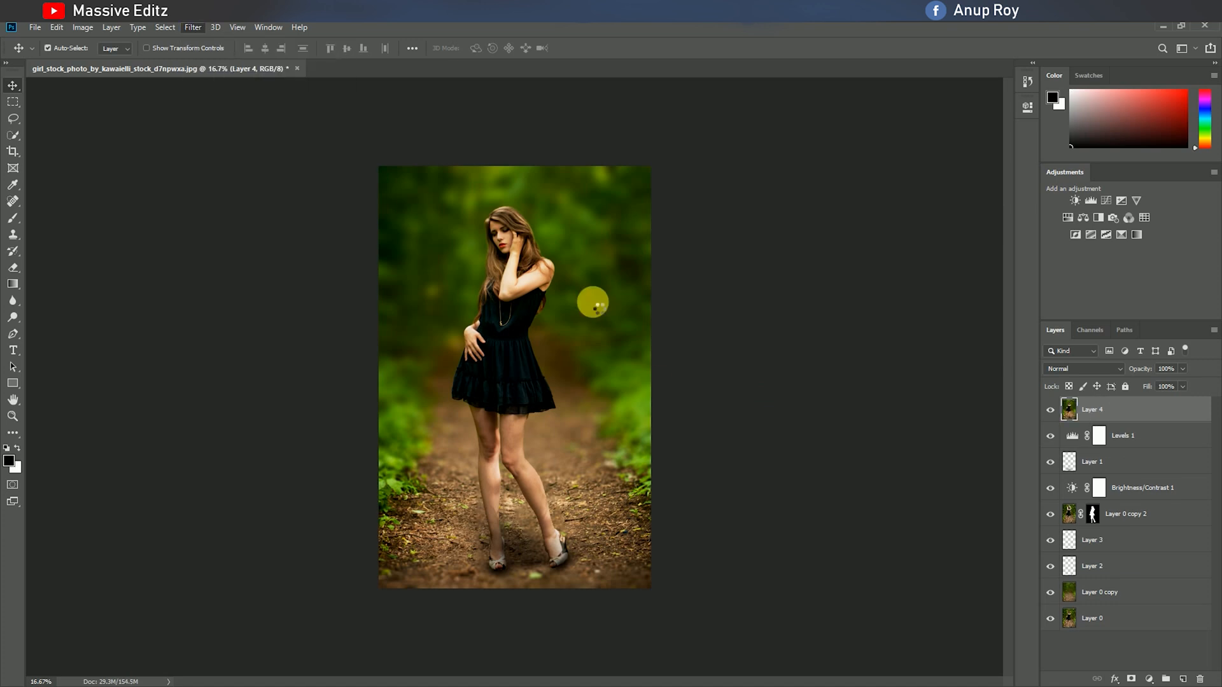
Set Temperature to +12, Tint to +1, Exposure to +0.70, Highlights to -81, Shadows to +30 and Blacks to -26.
{"action": "left_click_drag", "start_coordinate": [930, 264], "coordinate": [928, 289]}
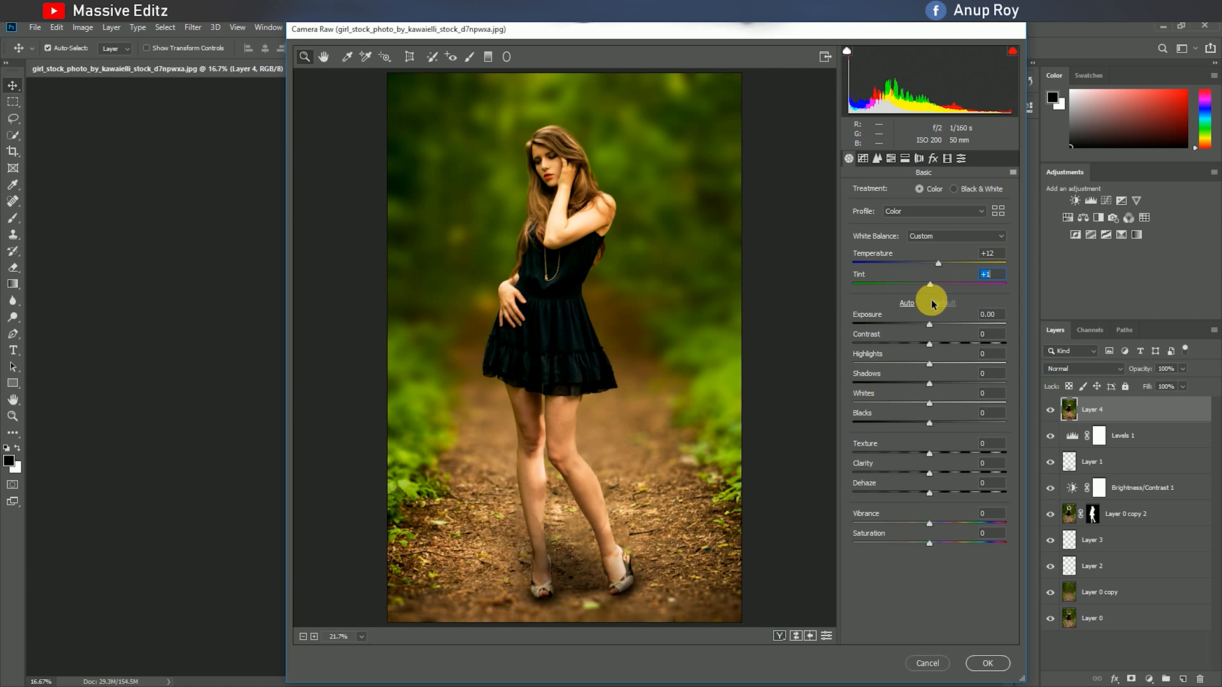
{"action": "left_click_drag", "start_coordinate": [929, 326], "coordinate": [933, 326]}
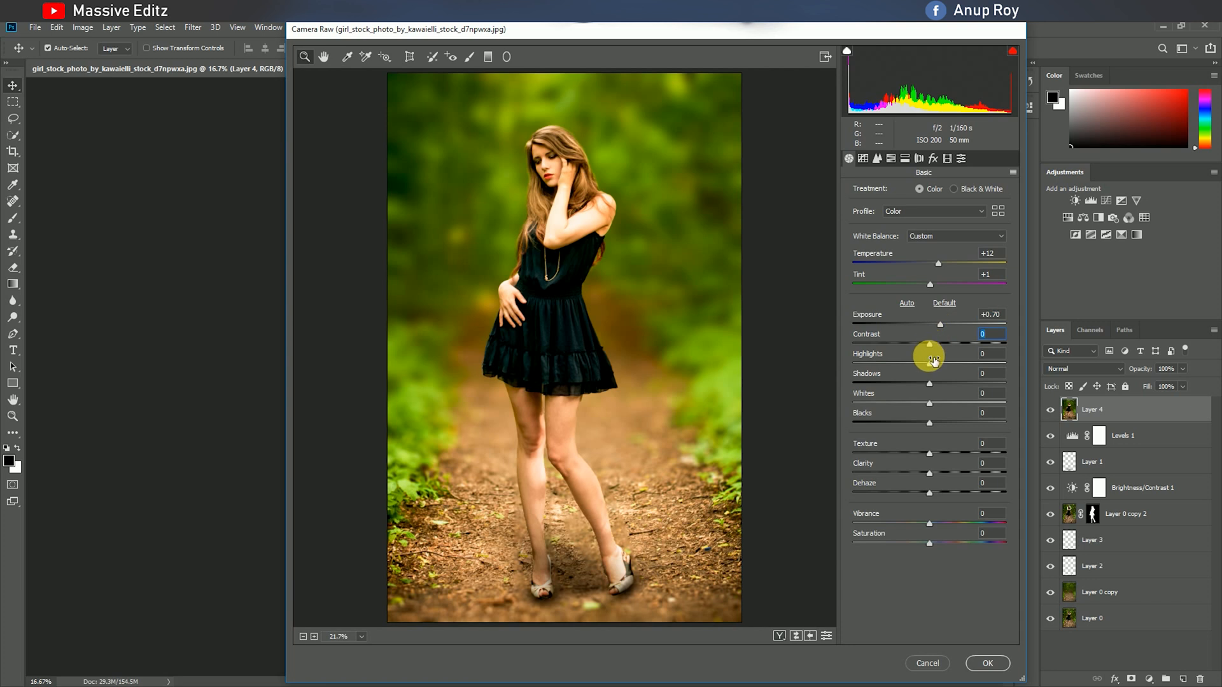
{"action": "left_click_drag", "start_coordinate": [913, 369], "coordinate": [943, 389]}
{"action": "left_click", "coordinate": [929, 385]}
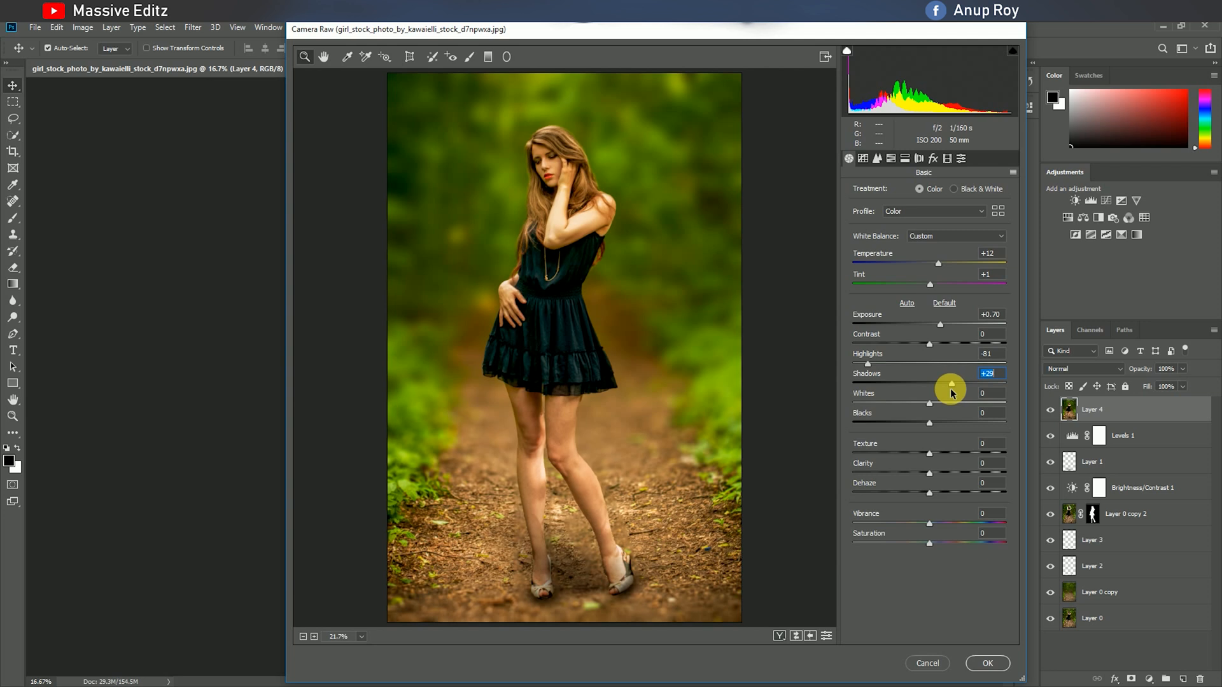
{"action": "left_click", "coordinate": [930, 423]}
{"action": "left_click_drag", "start_coordinate": [931, 425], "coordinate": [895, 427]}
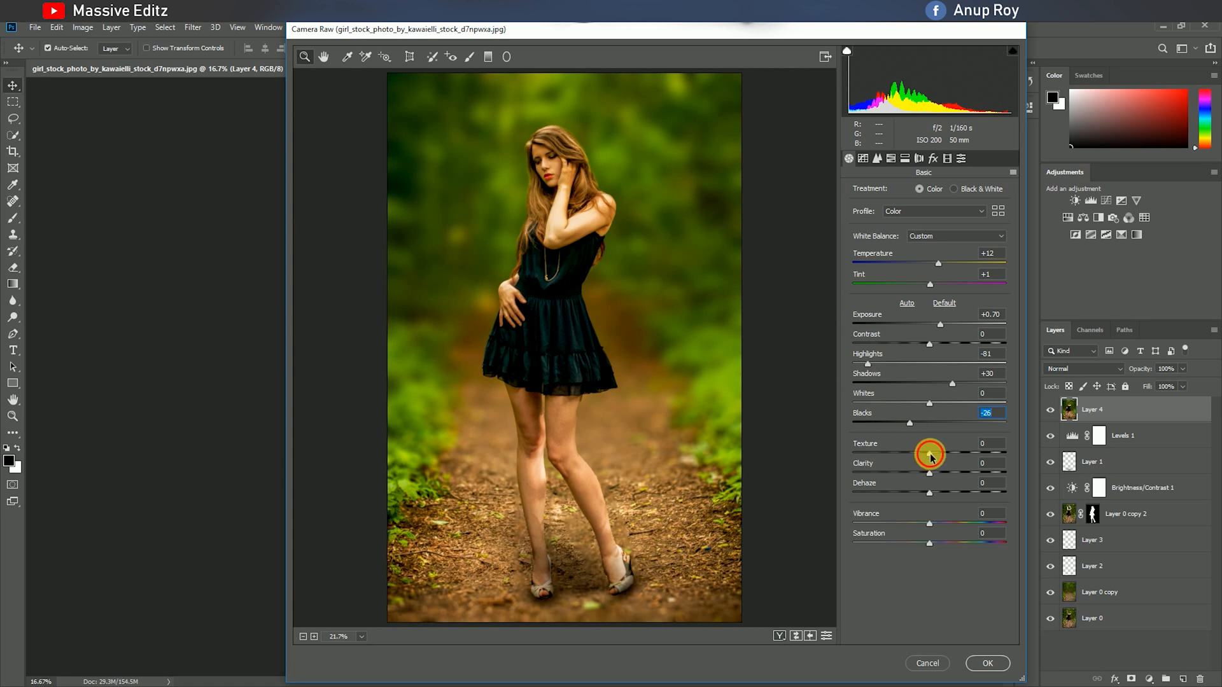
Set Texture to +4, Clarity to +44, Dehaze to -4, Vibrance to +15, Saturation to -13 and luminance noise reduction to 16.
{"action": "mouse_move", "coordinate": [932, 476]}
{"action": "left_mouse_down"}
{"action": "mouse_move", "coordinate": [961, 477]}
{"action": "mouse_move", "coordinate": [925, 495]}
{"action": "left_mouse_up"}
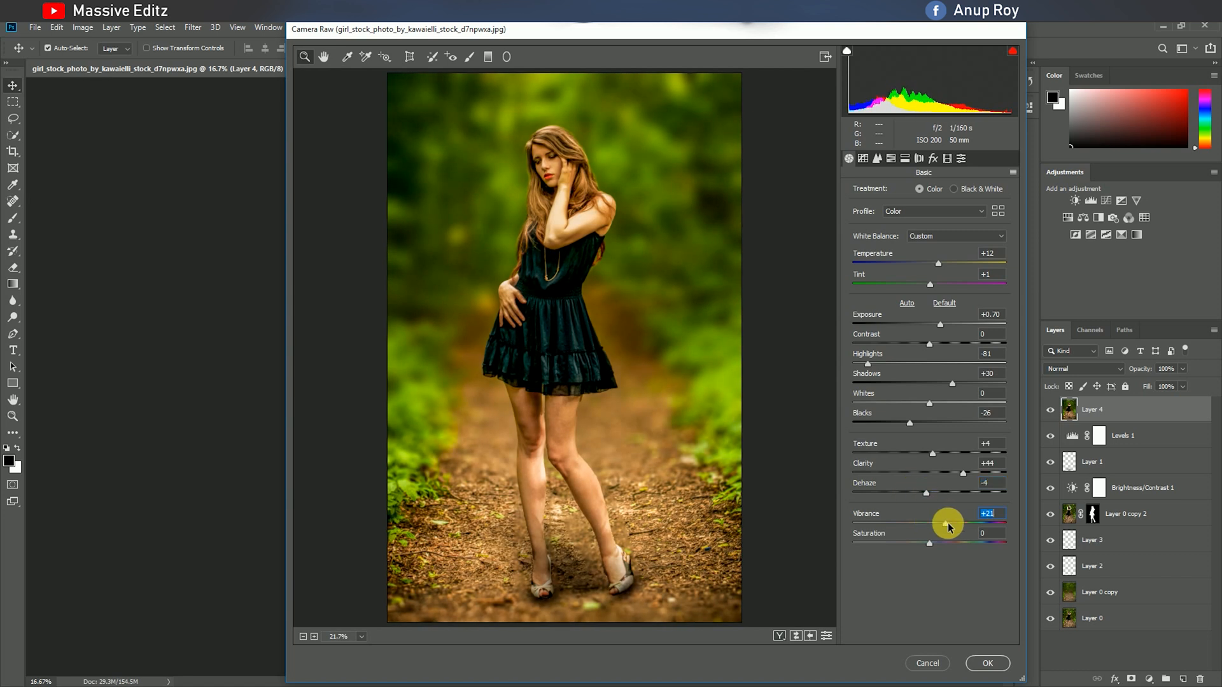
{"action": "mouse_move", "coordinate": [929, 544]}
{"action": "left_mouse_down"}
{"action": "mouse_move", "coordinate": [899, 543]}
{"action": "mouse_move", "coordinate": [923, 545]}
{"action": "left_mouse_up"}
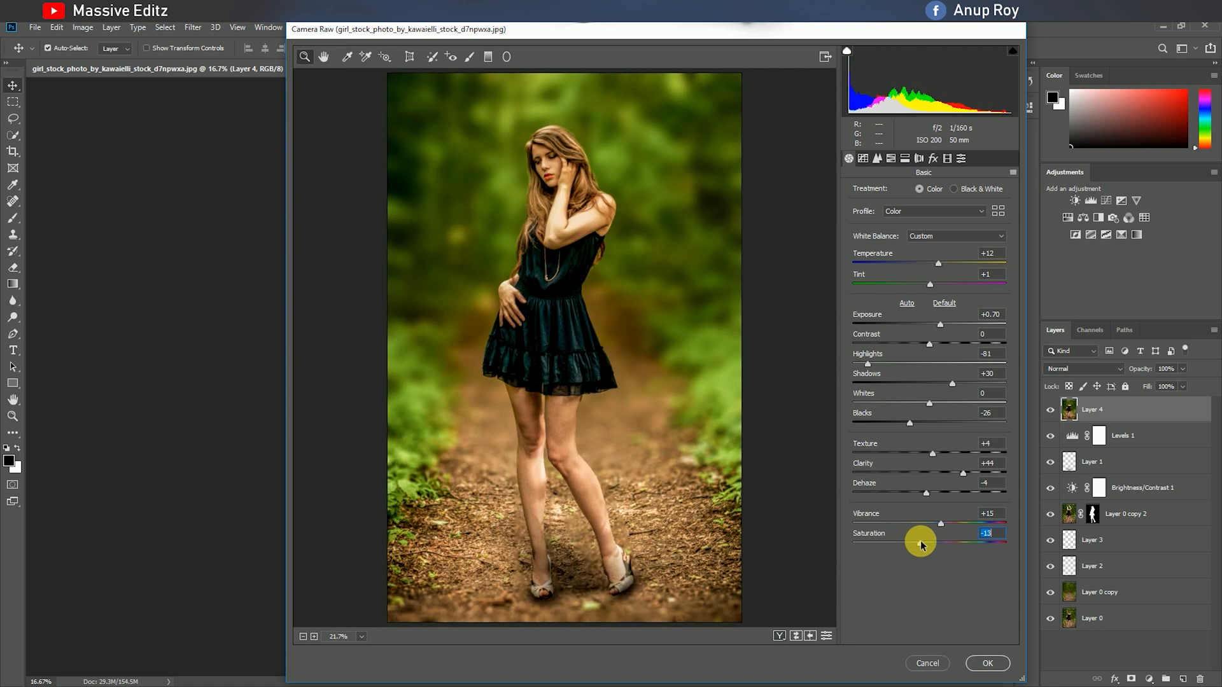
{"action": "left_click", "coordinate": [863, 159]}
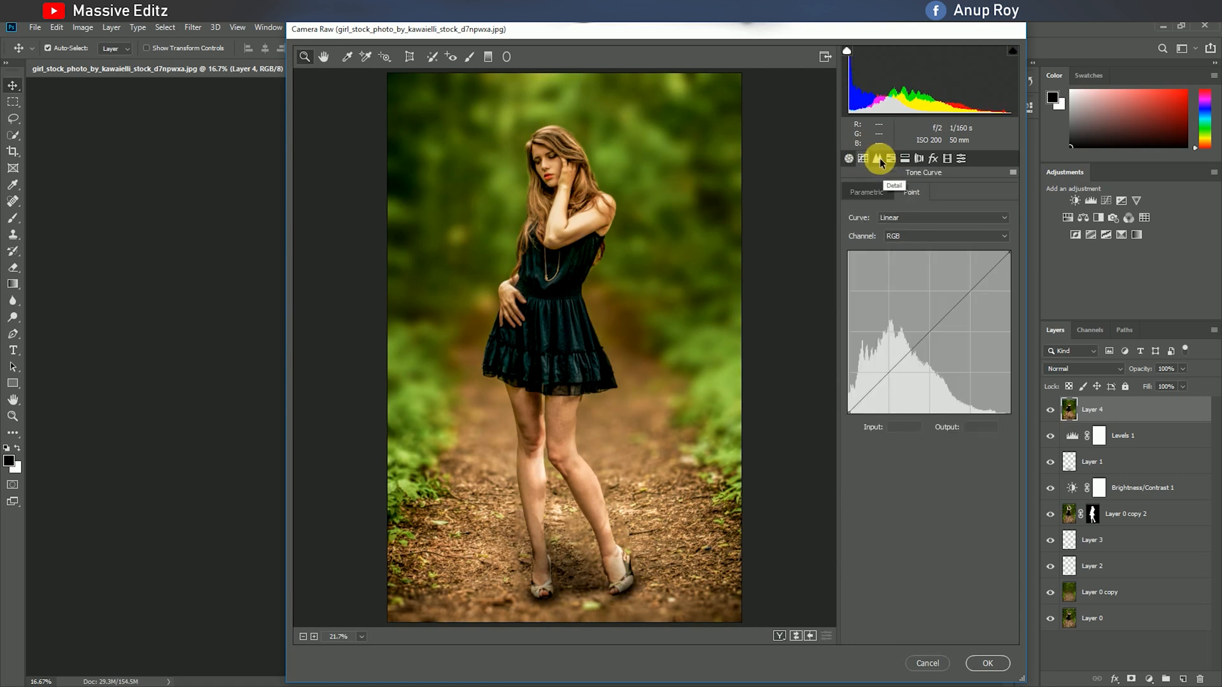
{"action": "left_click", "coordinate": [877, 158]}
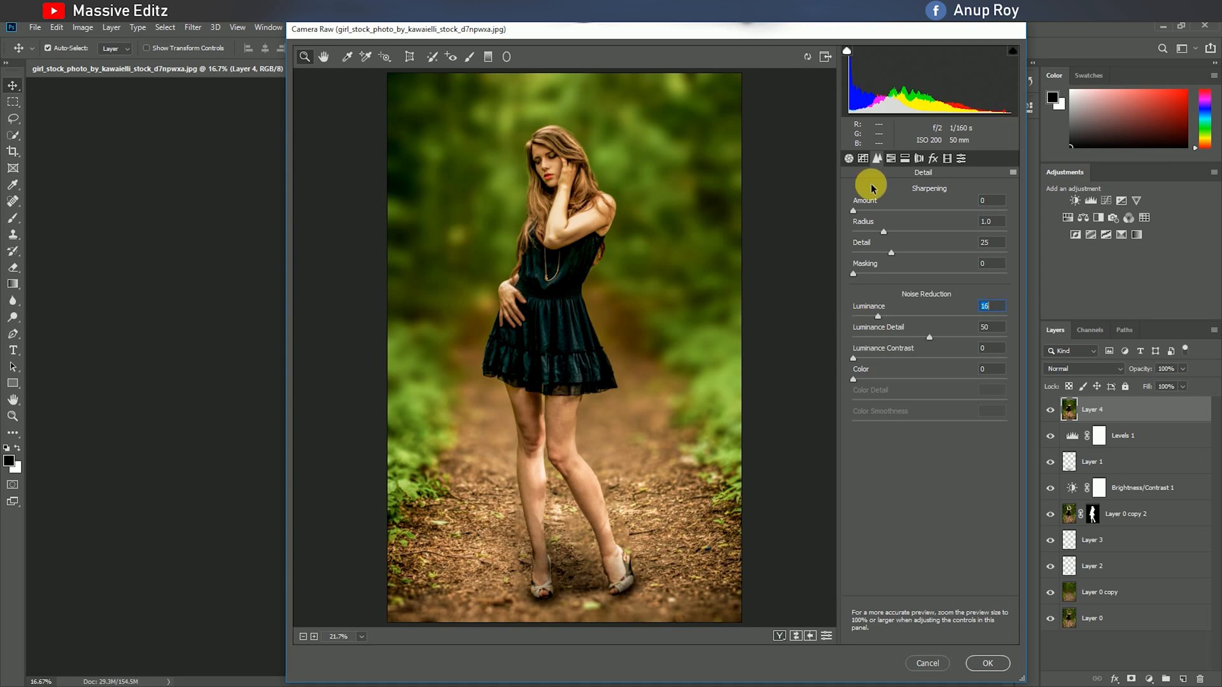
Shift the HSL hues, setting Greens to -100, Yellows to -53 and Oranges to -8.
{"action": "left_click", "coordinate": [891, 159]}
{"action": "left_click_drag", "start_coordinate": [930, 301], "coordinate": [802, 303]}
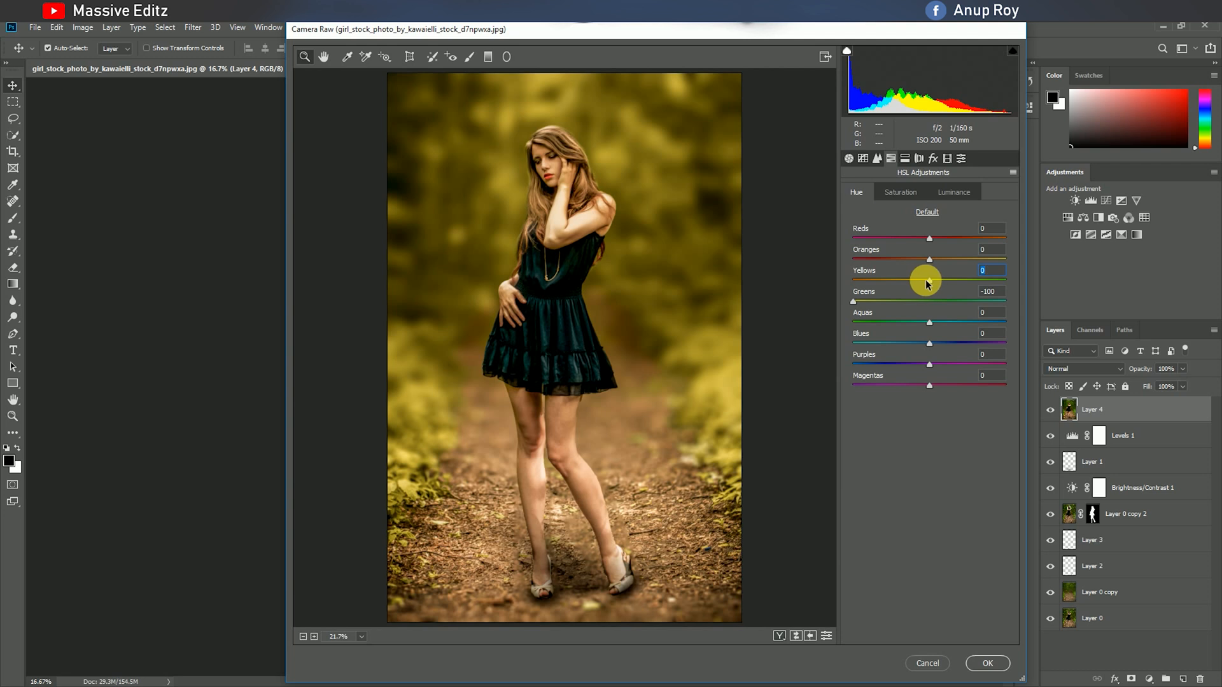
{"action": "left_click_drag", "start_coordinate": [884, 278], "coordinate": [938, 261]}
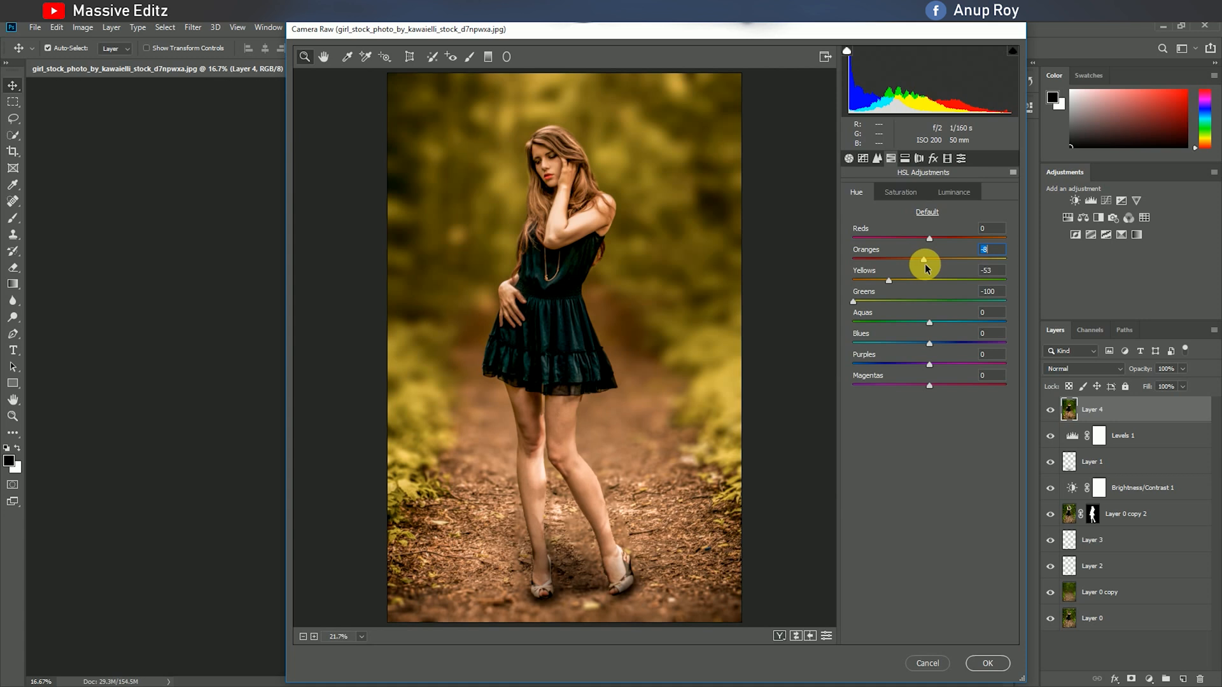
Set the HSL saturation of Greens and Aquas to -100, Yellows to -38, Oranges to +14 and Reds to +28.
{"action": "left_click", "coordinate": [899, 191]}
{"action": "left_click_drag", "start_coordinate": [929, 302], "coordinate": [807, 319]}
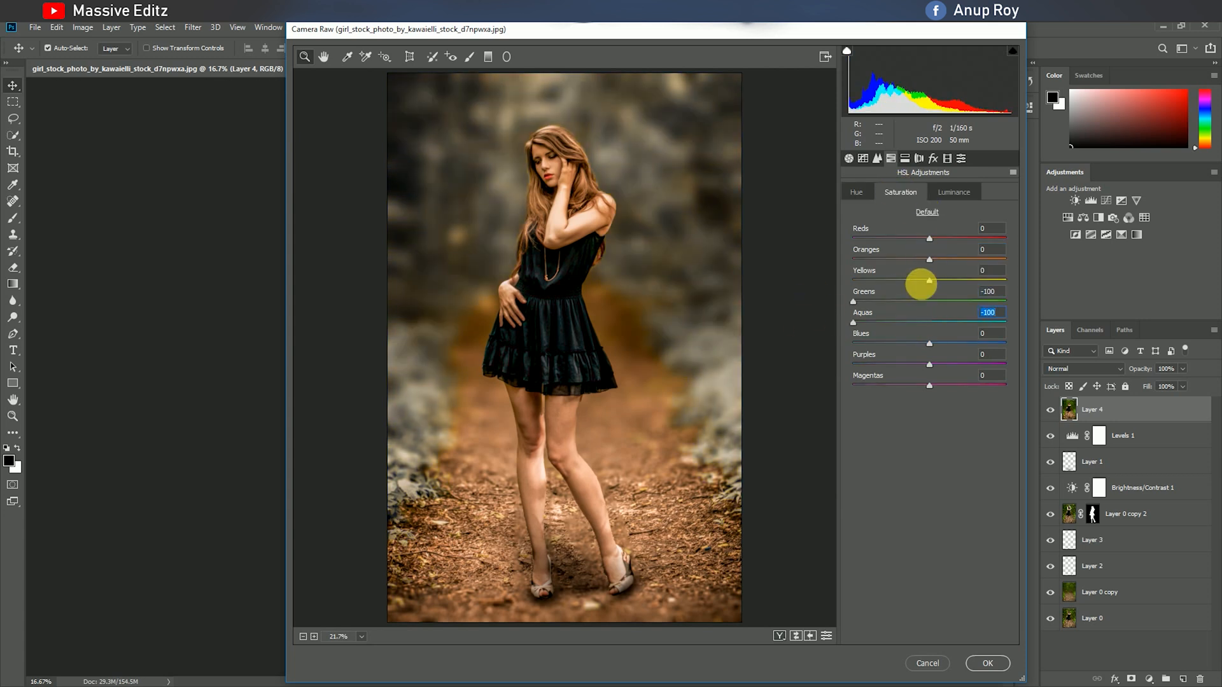
{"action": "left_click_drag", "start_coordinate": [889, 284], "coordinate": [941, 261]}
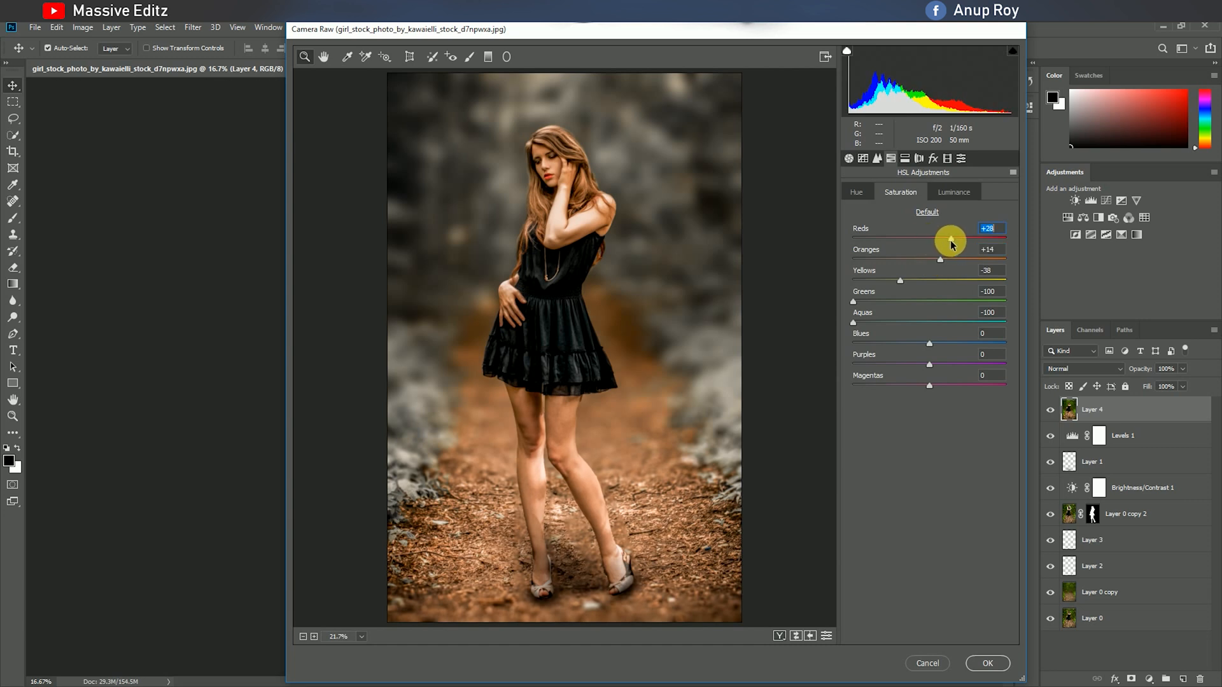
Raise the HSL luminance of Oranges to about +22.
{"action": "left_click", "coordinate": [954, 192]}
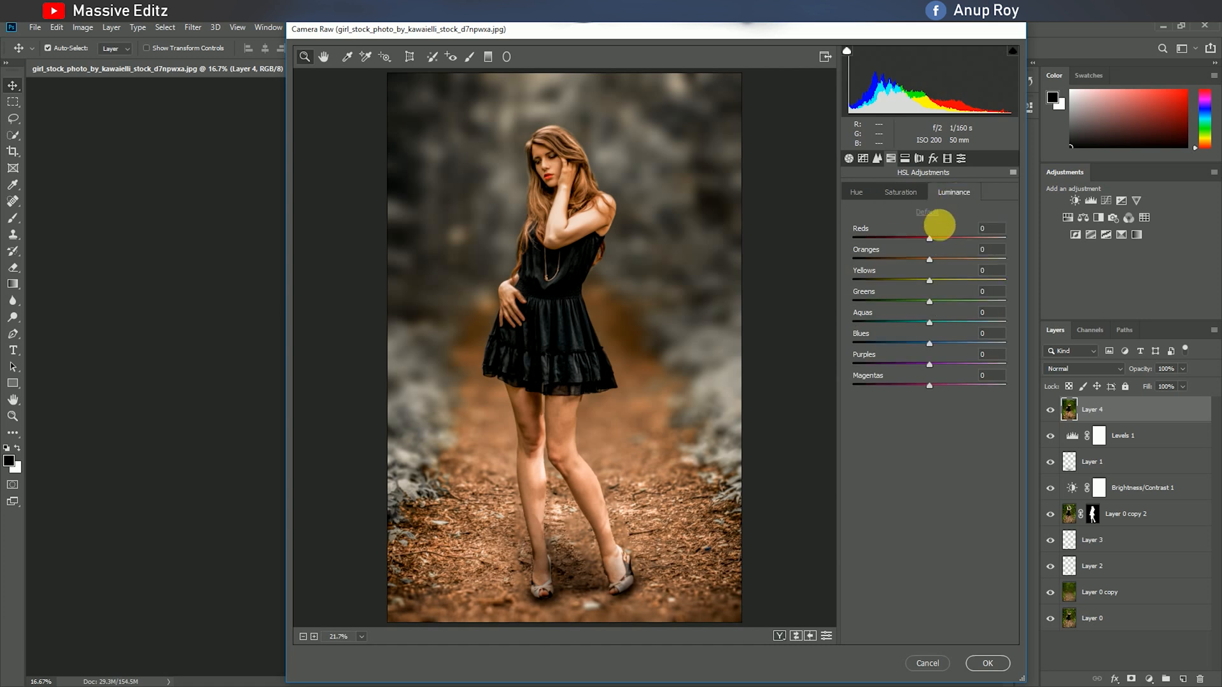
{"action": "left_click_drag", "start_coordinate": [929, 259], "coordinate": [946, 261]}
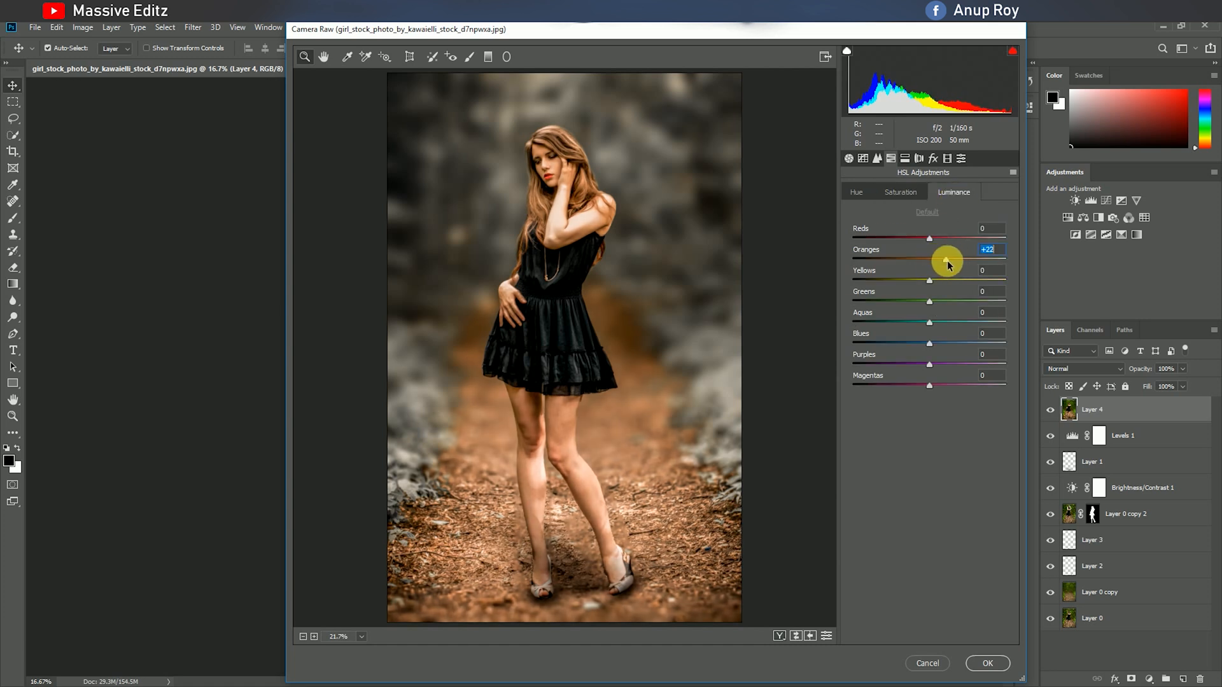
{"action": "left_click_drag", "start_coordinate": [945, 261], "coordinate": [943, 265]}
{"action": "left_click", "coordinate": [904, 159]}
{"action": "left_click", "coordinate": [890, 158]}
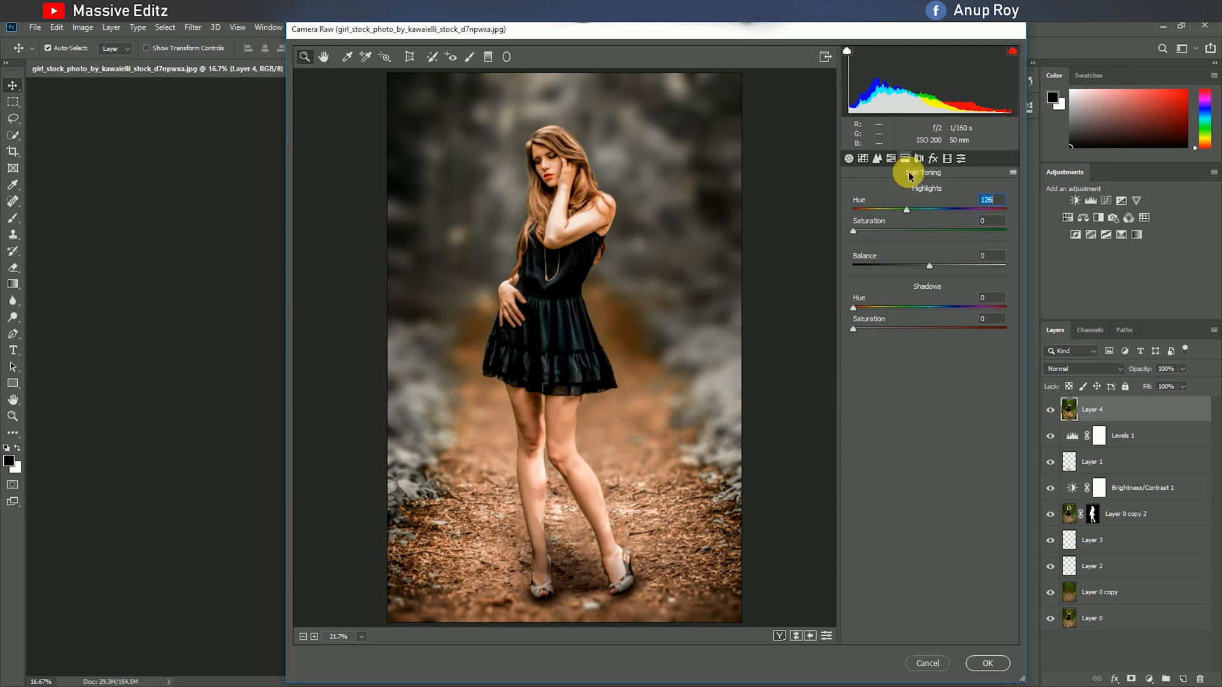
Anchor the RGB point curve in the shadows, lift its black point to output 25, and set the post-crop vignette amount to -33.
{"action": "left_click", "coordinate": [863, 159]}
{"action": "left_click", "coordinate": [889, 372]}
{"action": "left_click_drag", "start_coordinate": [850, 415], "coordinate": [835, 397]}
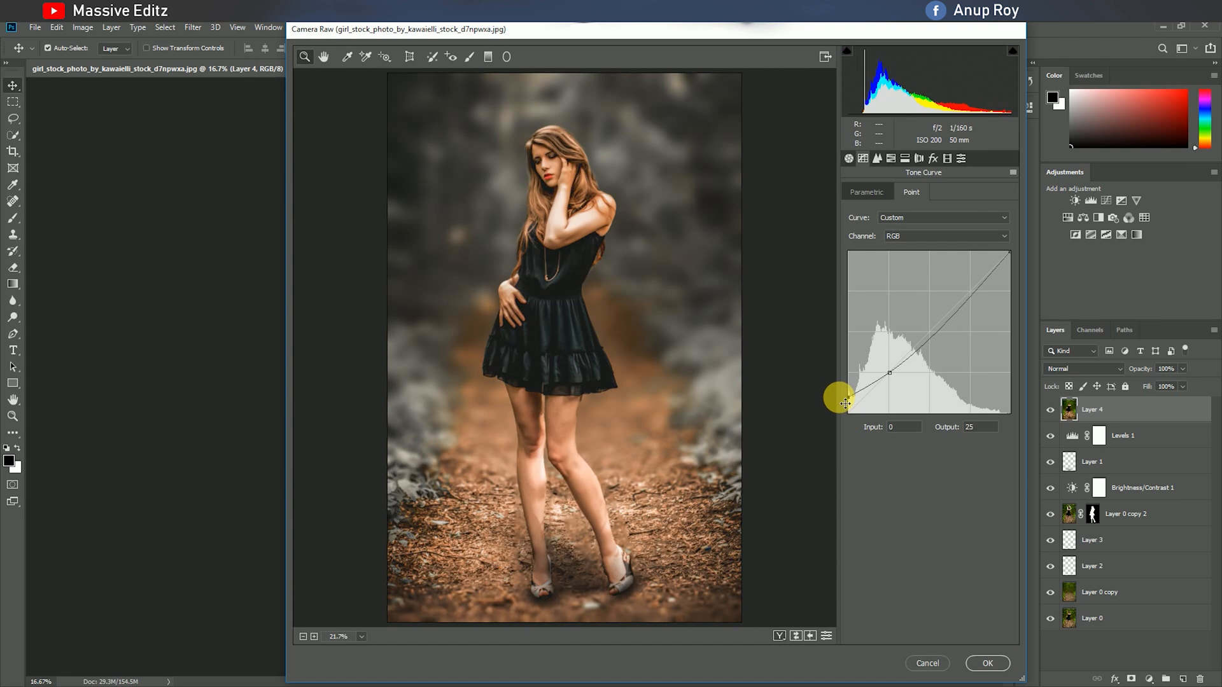
{"action": "left_click", "coordinate": [934, 159]}
{"action": "left_click_drag", "start_coordinate": [930, 323], "coordinate": [905, 328]}
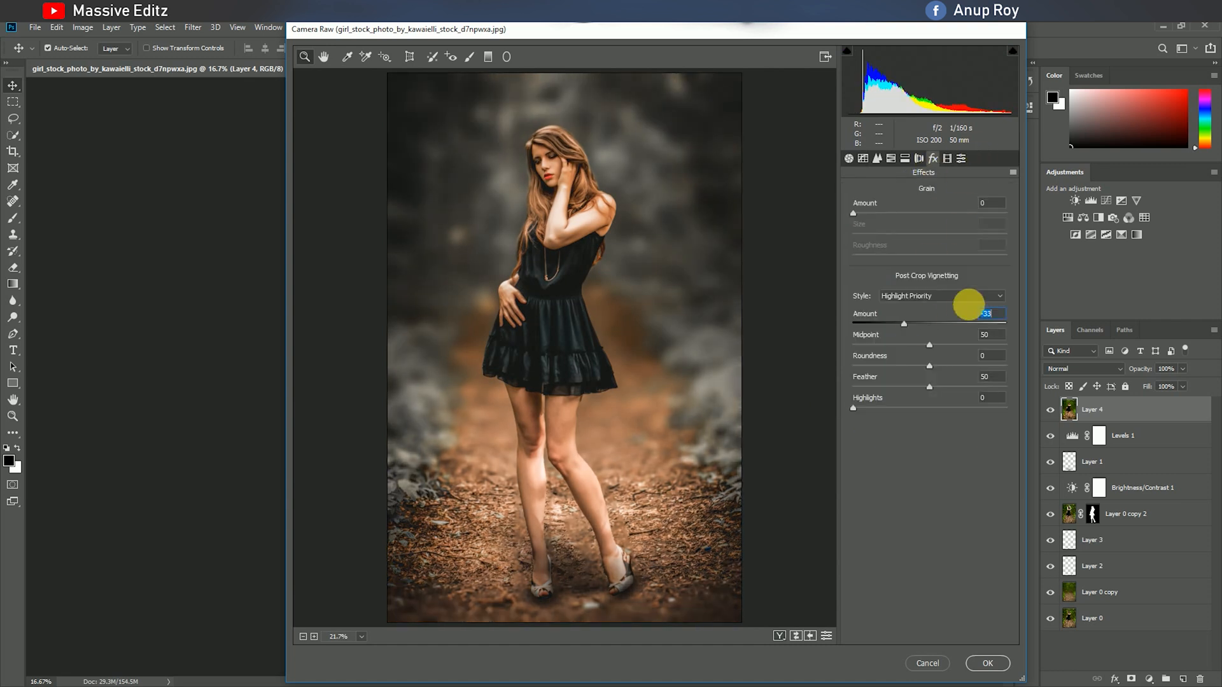
Set the HSL hue of Oranges to -12 and Yellows to -53, and apply the Camera Raw adjustments.
{"action": "left_click", "coordinate": [890, 158]}
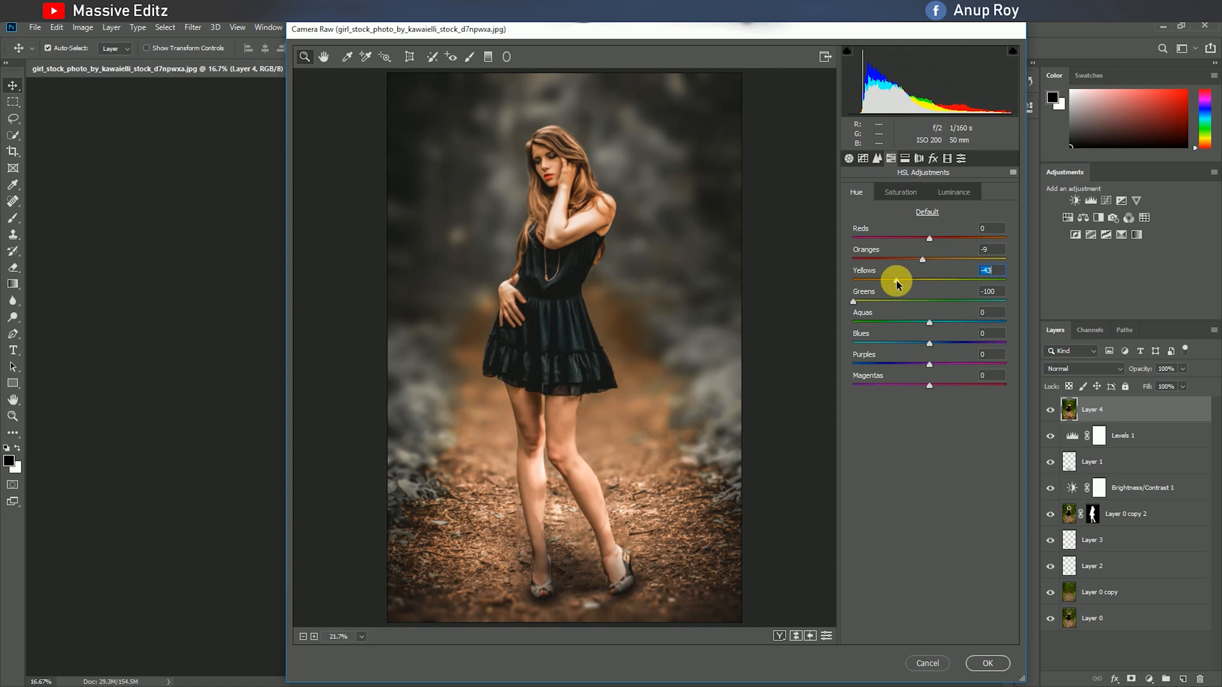
{"action": "left_click", "coordinate": [924, 261]}
{"action": "left_click_drag", "start_coordinate": [927, 261], "coordinate": [919, 265]}
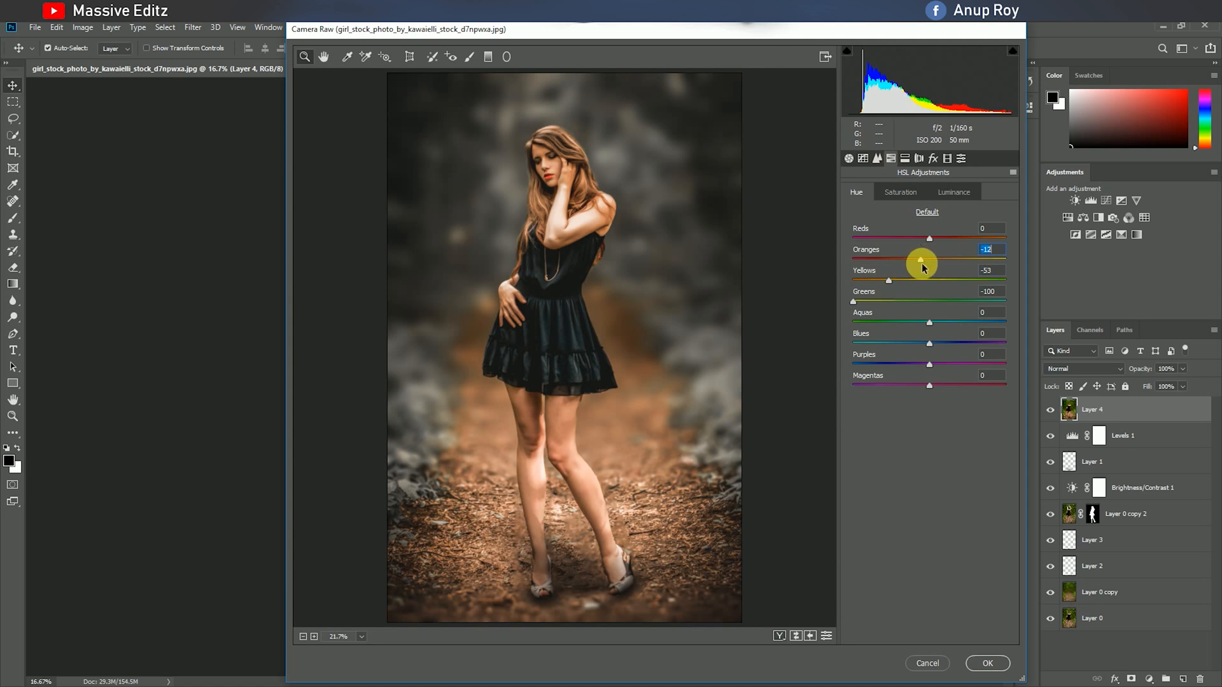
{"action": "left_click", "coordinate": [977, 663]}
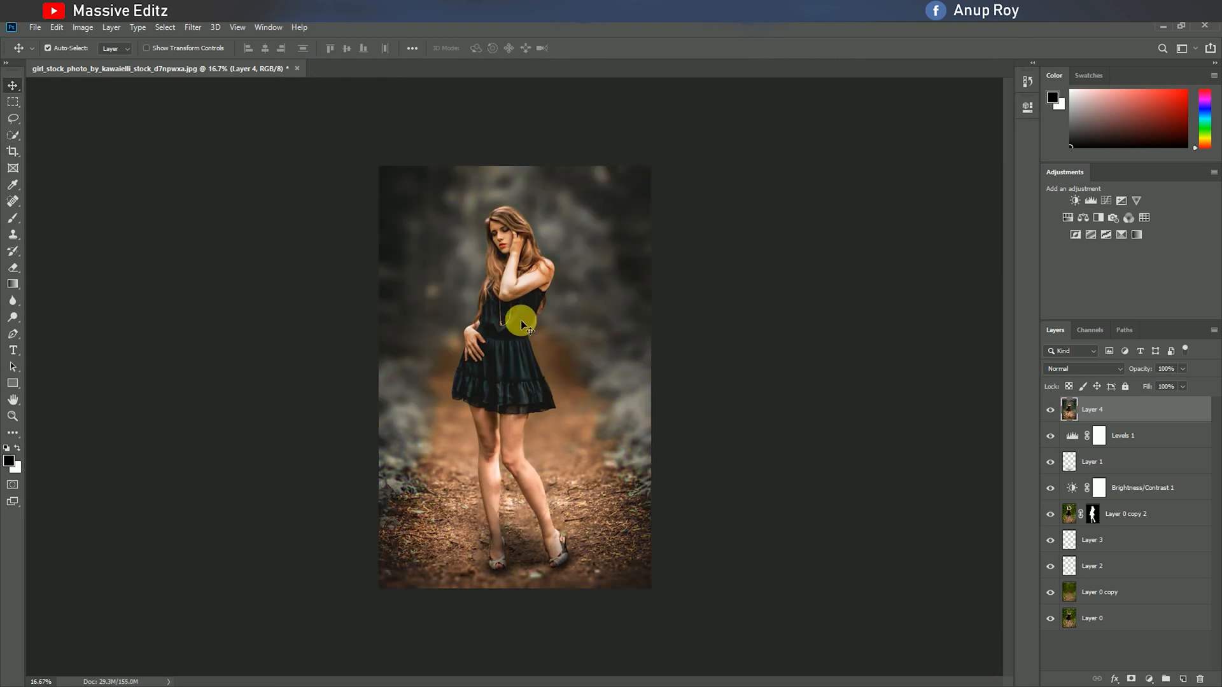
Add a Levels adjustment layer above Layer 4, with the midtone input at 0.97 and the black input slightly raised.
{"action": "scroll", "coordinate": [522, 334], "scroll_direction": "up", "scroll_amount": 1}
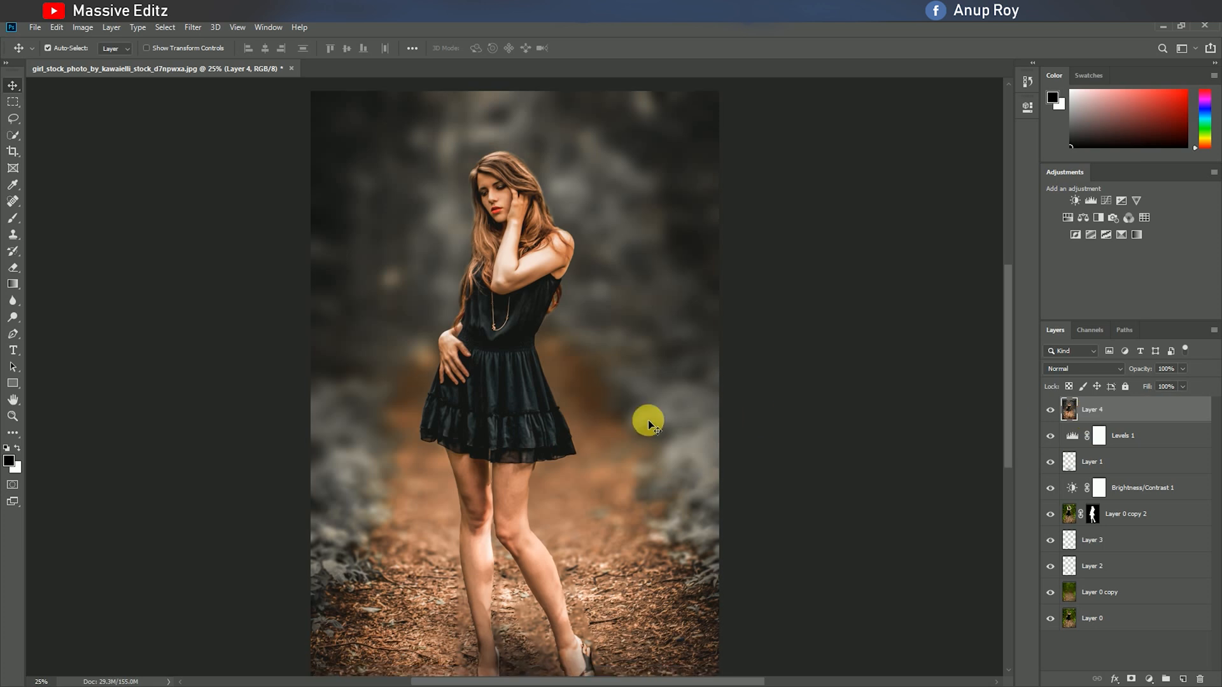
{"action": "left_click", "coordinate": [1149, 679]}
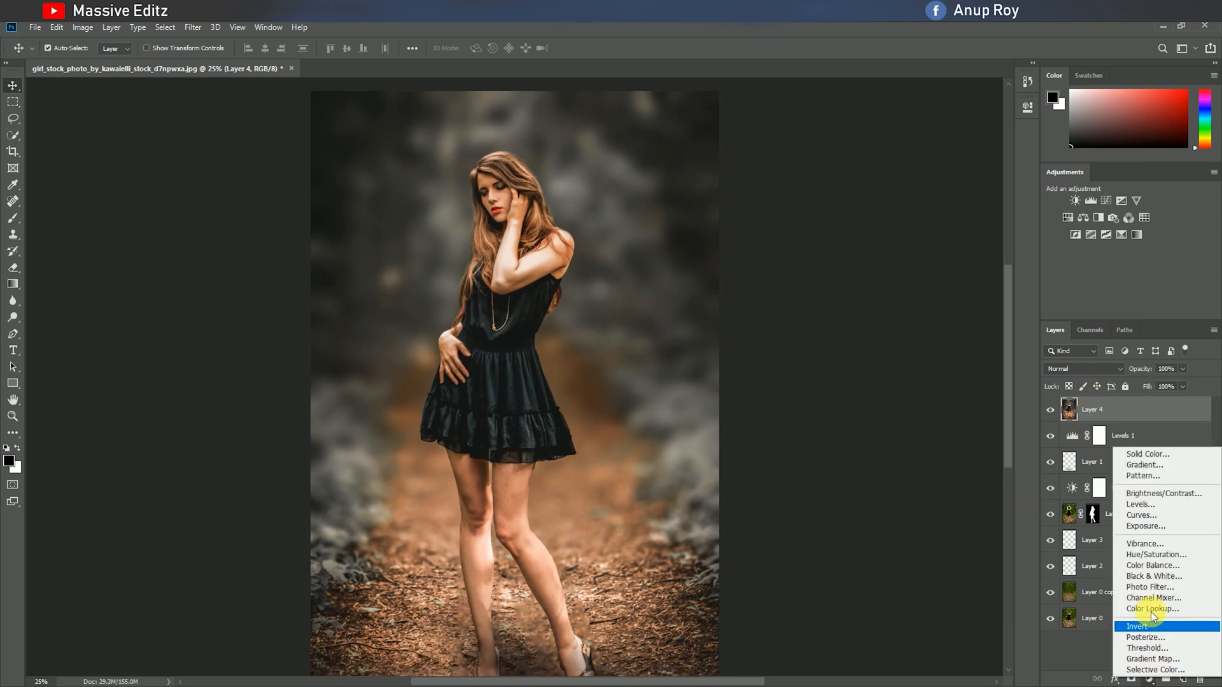
{"action": "left_click", "coordinate": [1155, 505]}
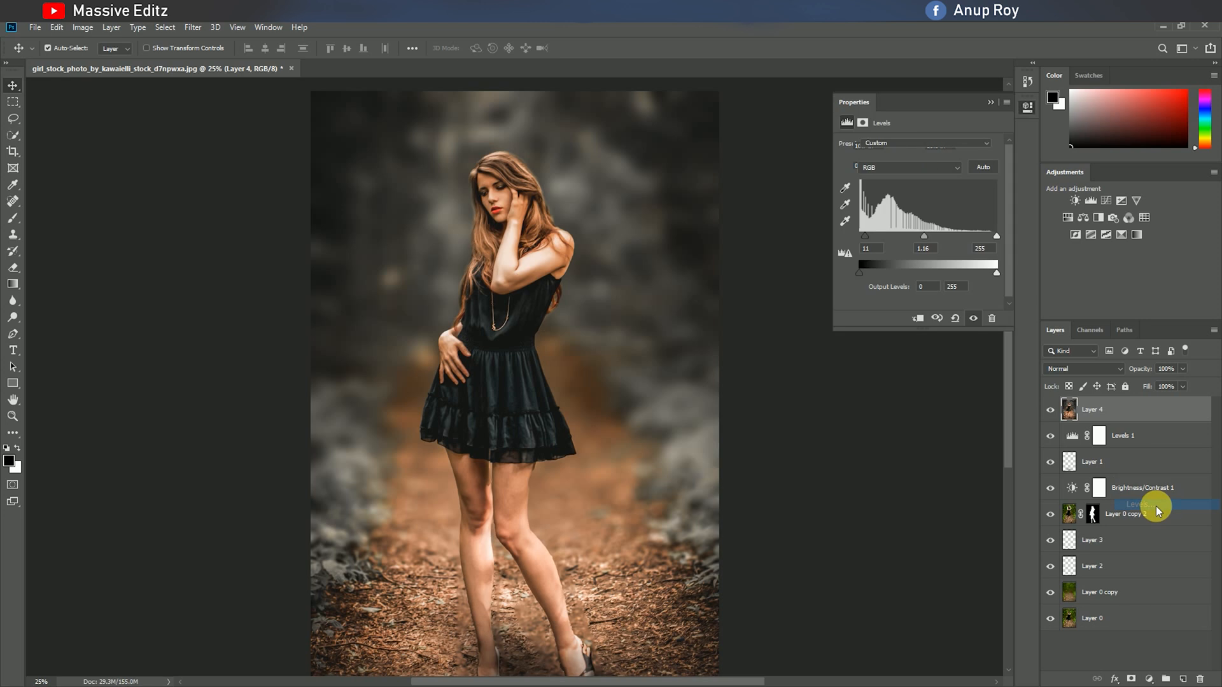
{"action": "left_click_drag", "start_coordinate": [931, 238], "coordinate": [868, 242]}
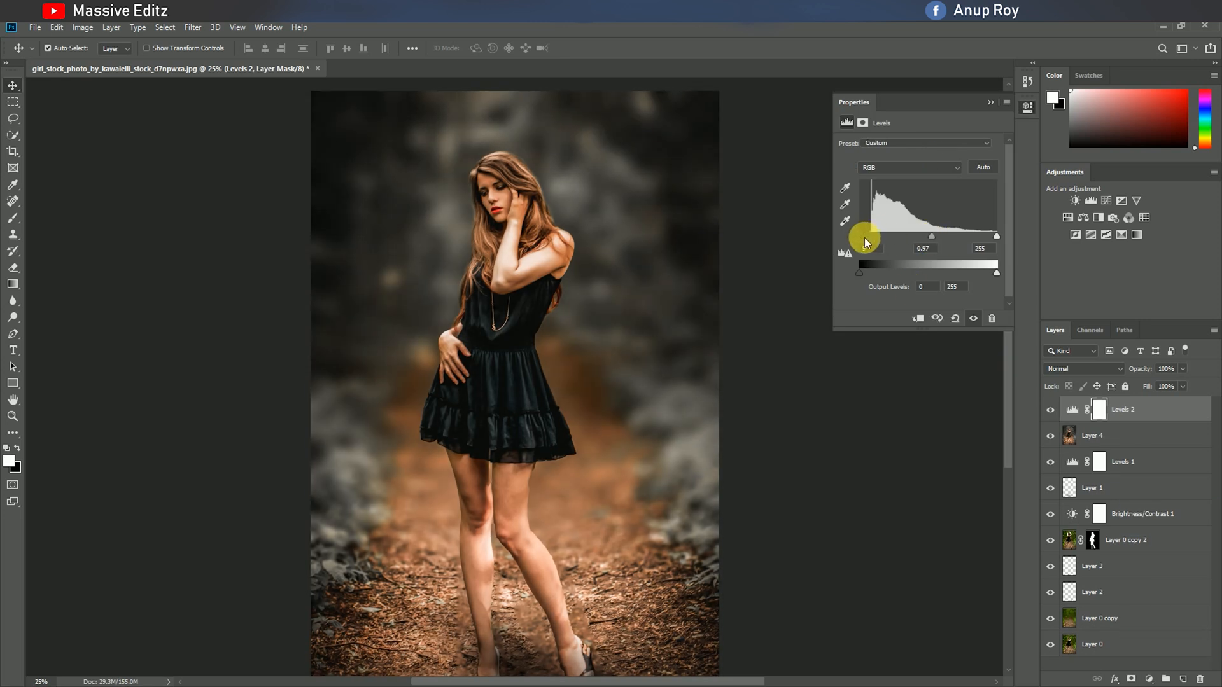
{"action": "left_click", "coordinate": [989, 102]}
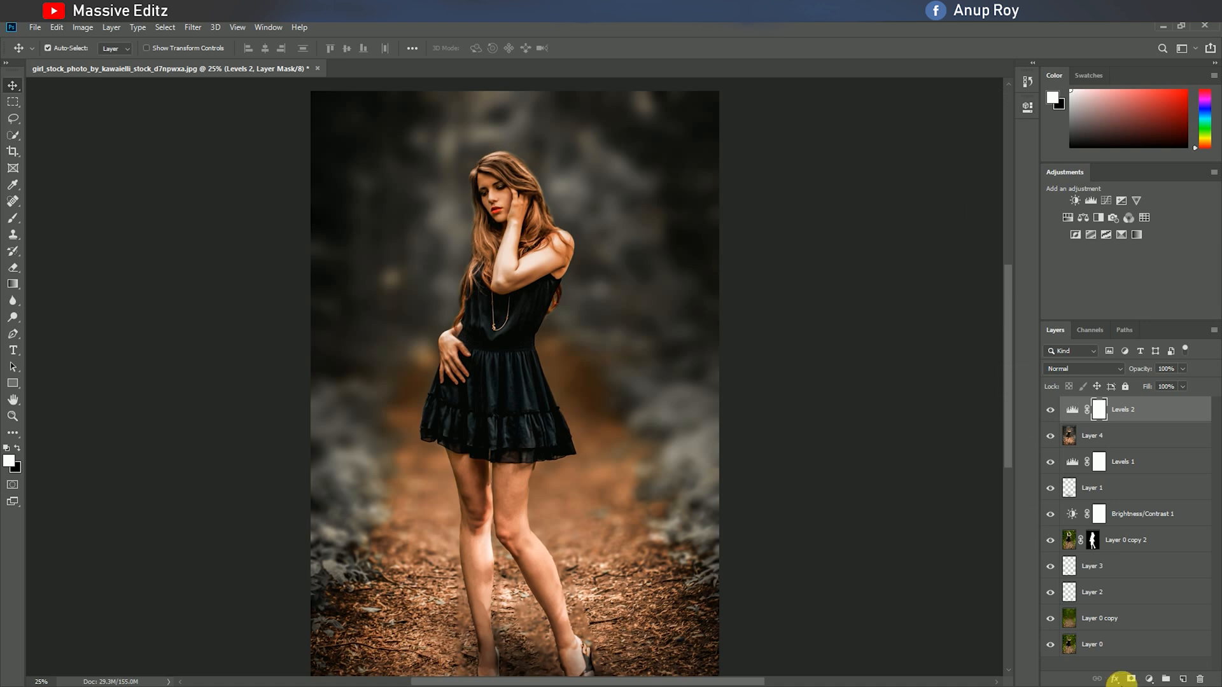
Add a Curves adjustment layer with the black point nudged slightly inward and the RGB curve's midtones raised slightly.
{"action": "left_click", "coordinate": [1149, 679]}
{"action": "left_click", "coordinate": [1151, 523]}
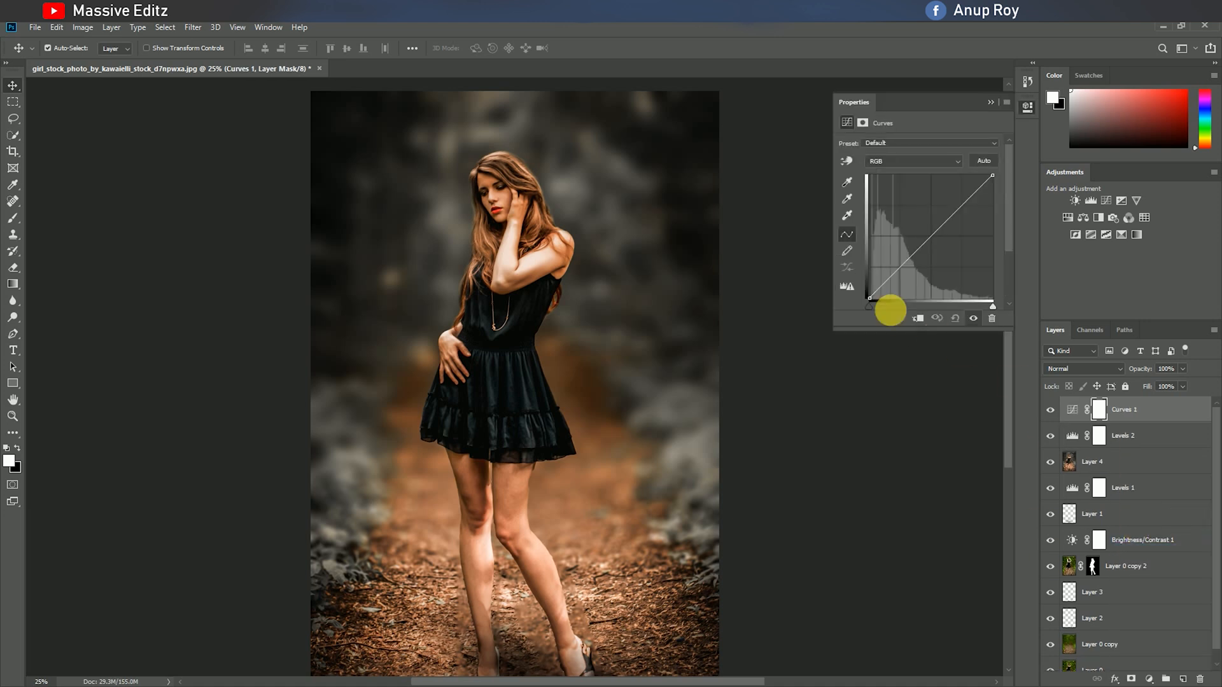
{"action": "mouse_move", "coordinate": [869, 296]}
{"action": "left_mouse_down"}
{"action": "mouse_move", "coordinate": [879, 306]}
{"action": "mouse_move", "coordinate": [870, 300]}
{"action": "left_mouse_up"}
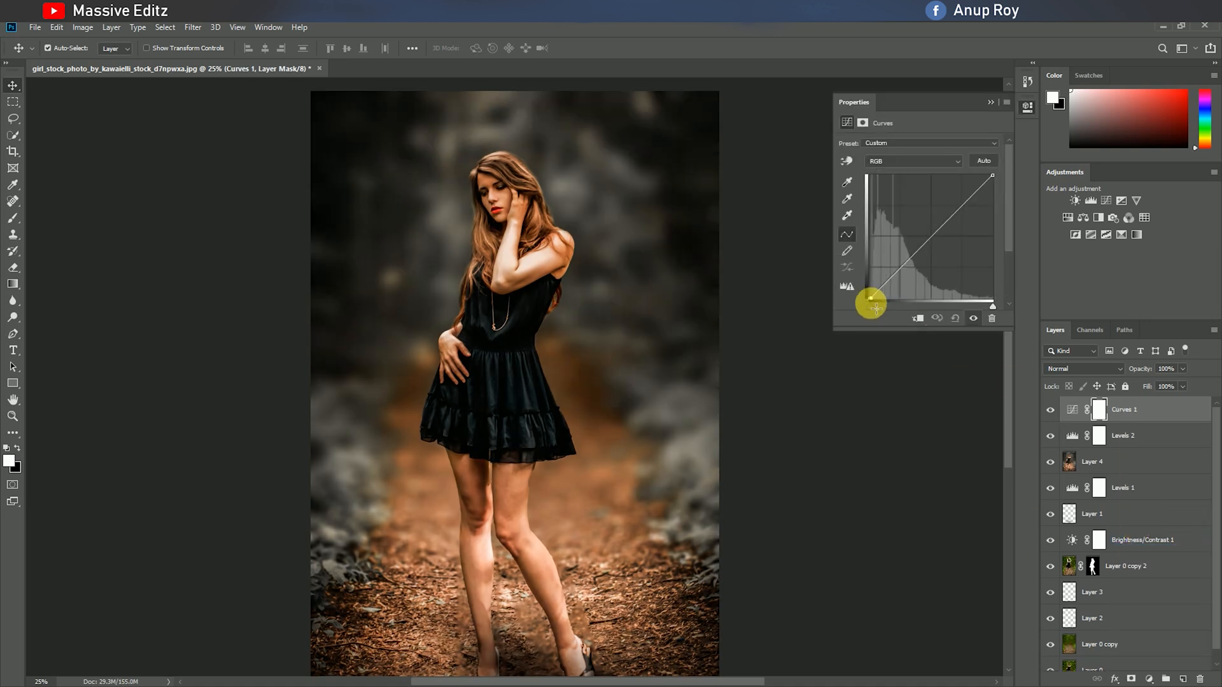
{"action": "mouse_move", "coordinate": [908, 259]}
{"action": "left_mouse_down"}
{"action": "mouse_move", "coordinate": [931, 242]}
{"action": "mouse_move", "coordinate": [919, 245]}
{"action": "left_mouse_up"}
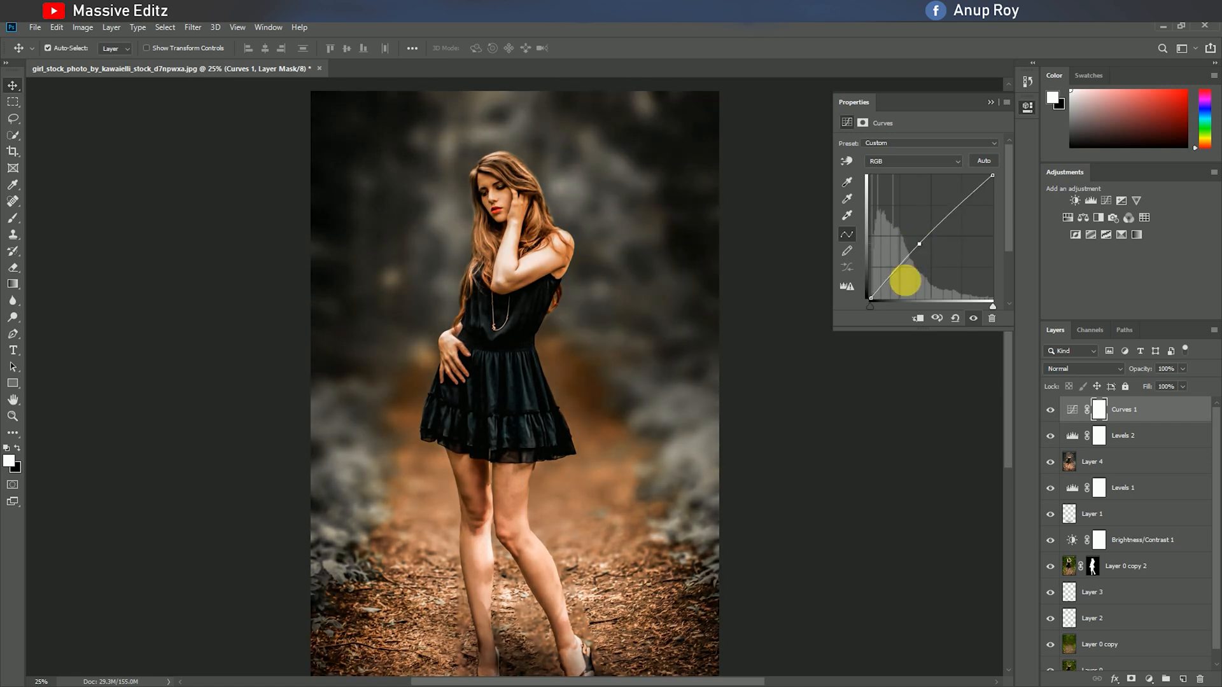
{"action": "left_click", "coordinate": [991, 103]}
Add a Color Lookup adjustment layer using the DropBlues.3DL 3D LUT.
{"action": "left_click", "coordinate": [1149, 679]}
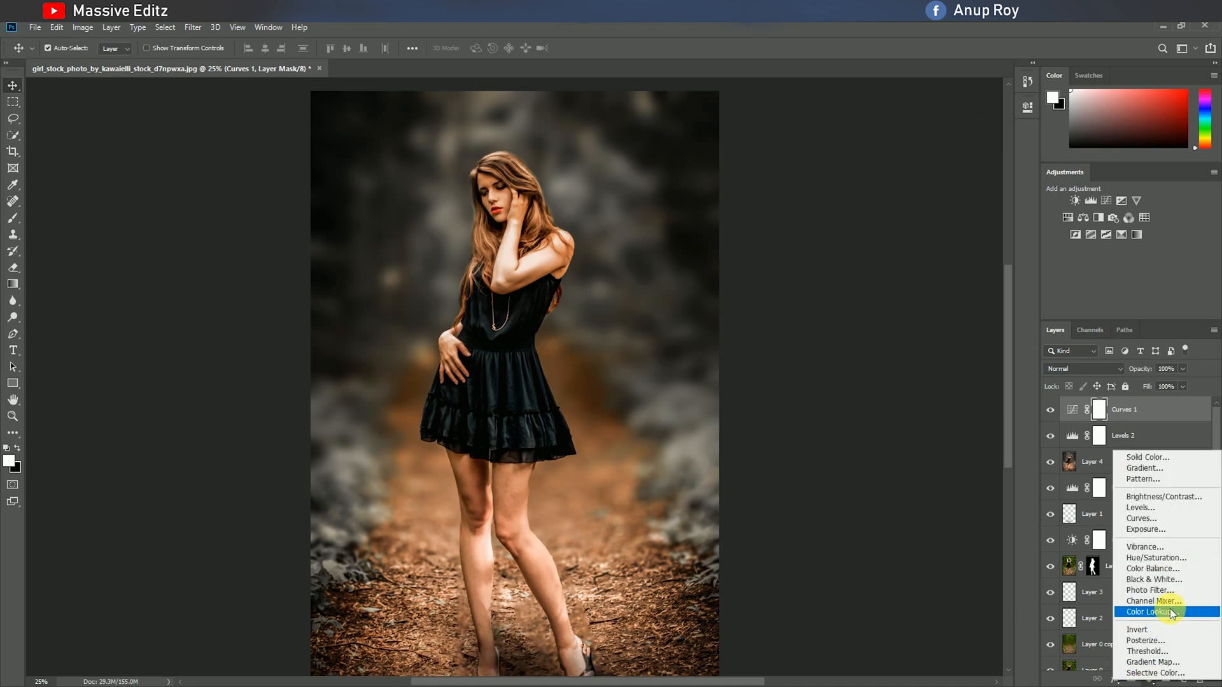
{"action": "left_click", "coordinate": [1169, 610]}
{"action": "left_click", "coordinate": [947, 147]}
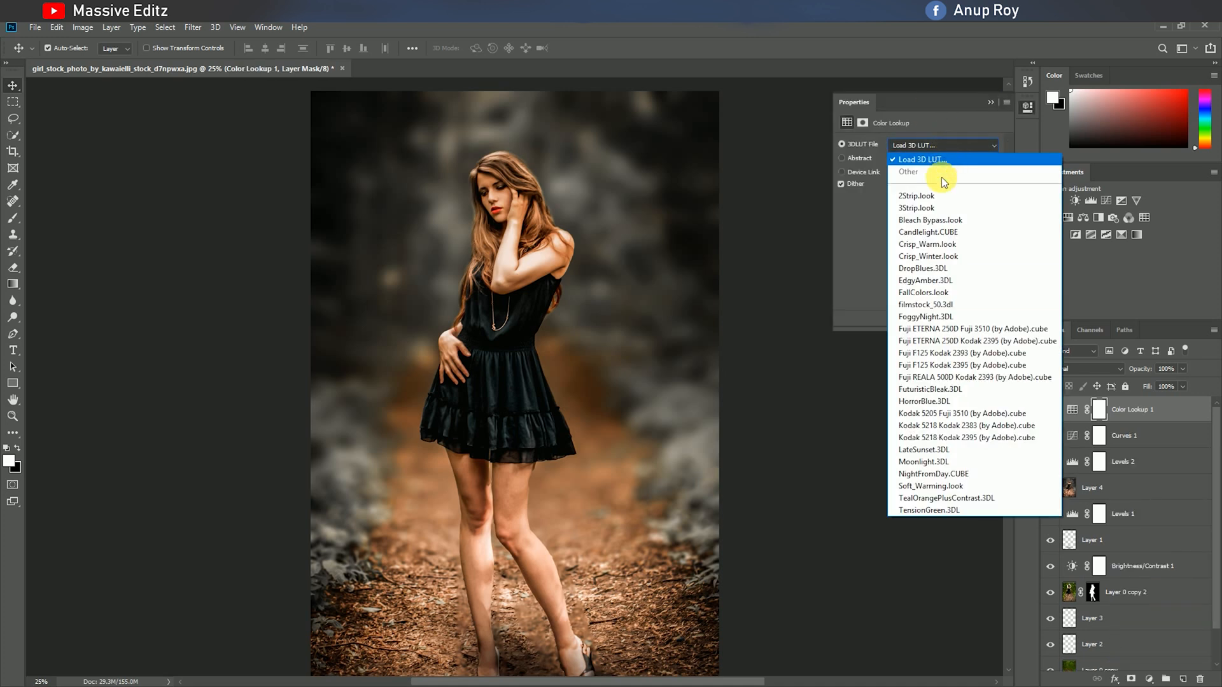
{"action": "left_click", "coordinate": [938, 199]}
{"action": "scroll", "coordinate": [951, 142], "scroll_direction": "down", "scroll_amount": 7}
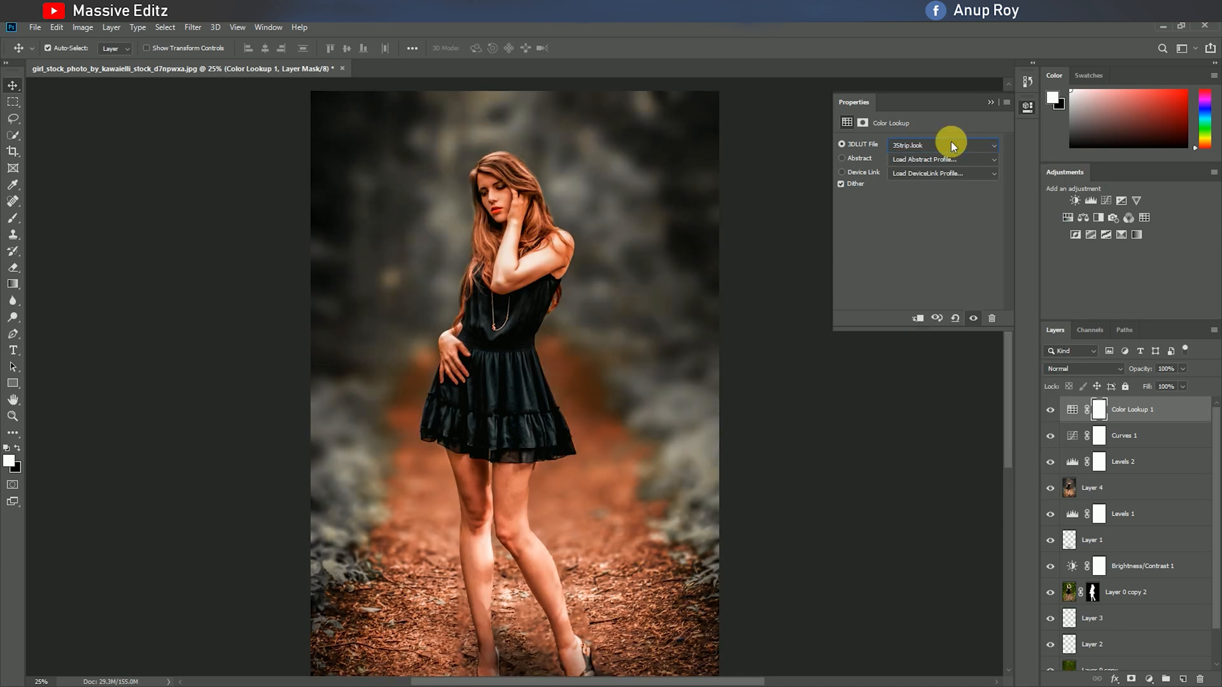
{"action": "scroll", "coordinate": [951, 141], "scroll_direction": "up", "scroll_amount": 1}
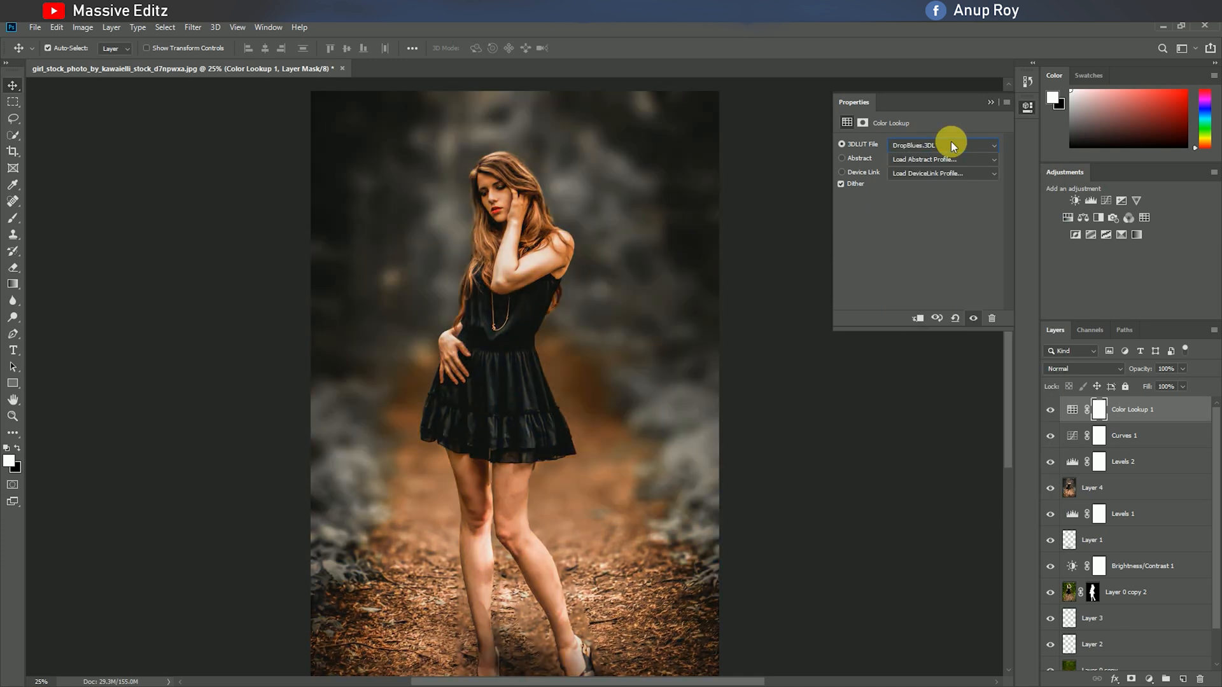
{"action": "left_click", "coordinate": [990, 98]}
Lower the Color Lookup layer's opacity to 65%.
{"action": "left_click", "coordinate": [1182, 369]}
{"action": "left_click_drag", "start_coordinate": [1175, 378], "coordinate": [1149, 406]}
{"action": "left_click", "coordinate": [1144, 413]}
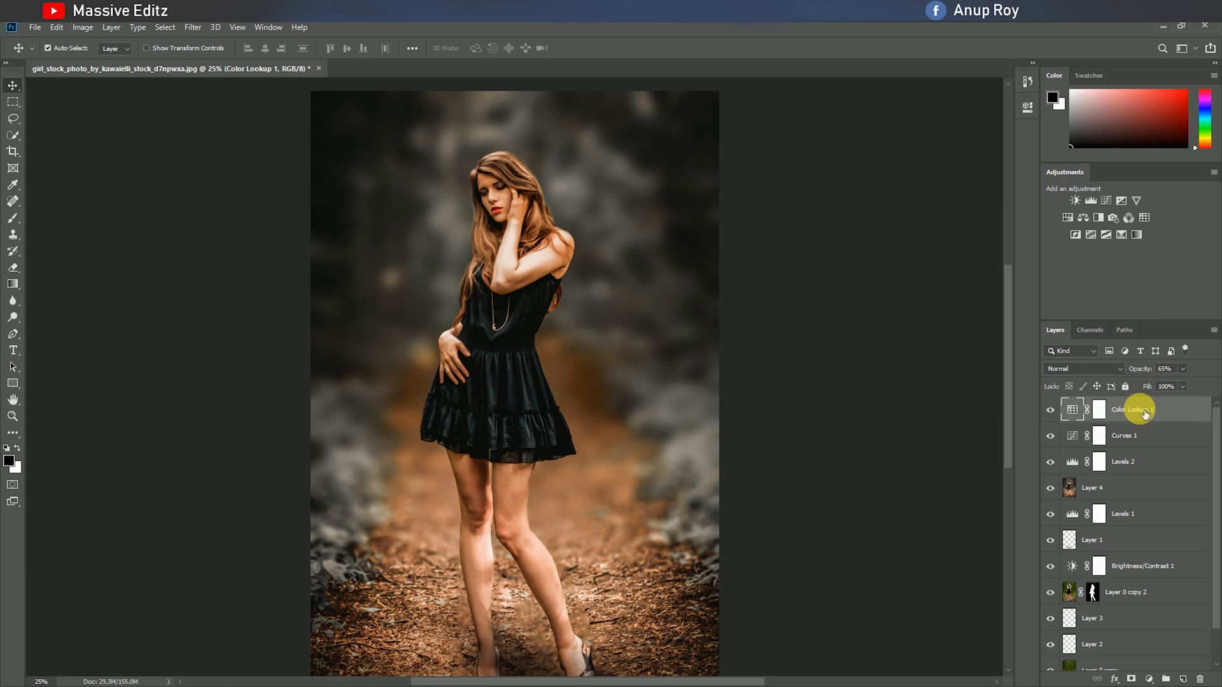
Stamp all visible layers into a new top layer and apply a Camera Raw post-crop vignette of -10 to it.
{"action": "key", "text": "ctrl+shift+alt+e"}
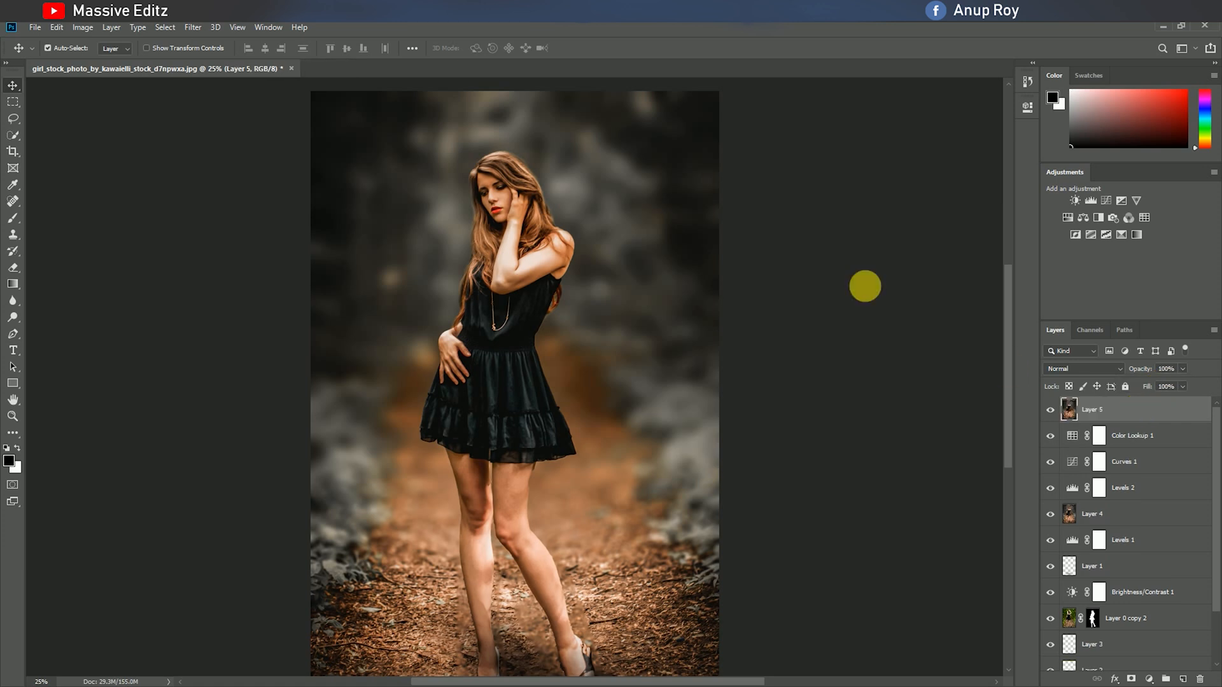
{"action": "left_click", "coordinate": [194, 28]}
{"action": "left_click", "coordinate": [213, 104]}
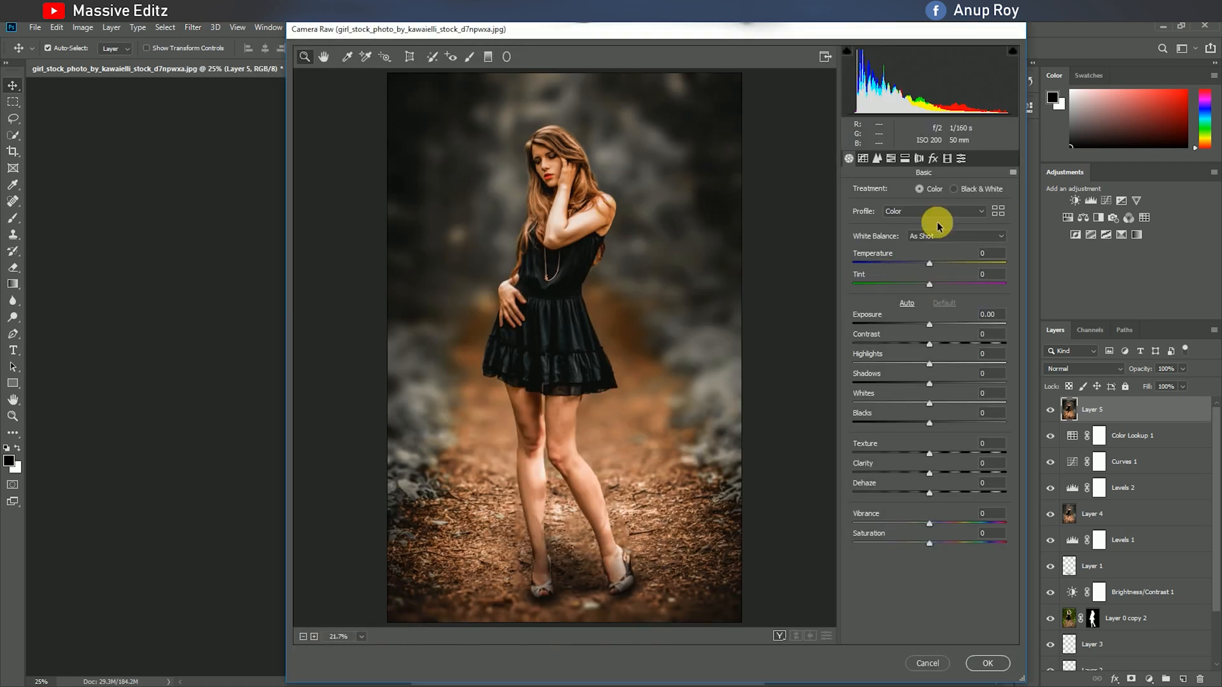
{"action": "left_click", "coordinate": [933, 159]}
{"action": "left_click_drag", "start_coordinate": [929, 324], "coordinate": [923, 325]}
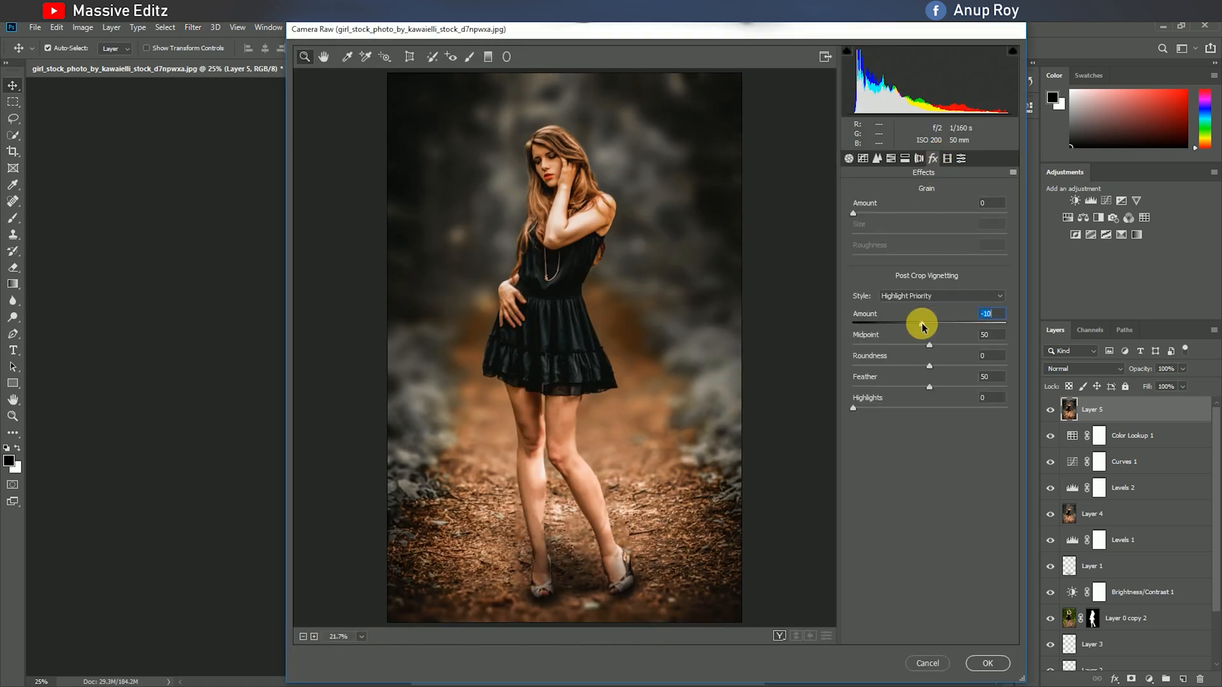
{"action": "left_click", "coordinate": [987, 664]}
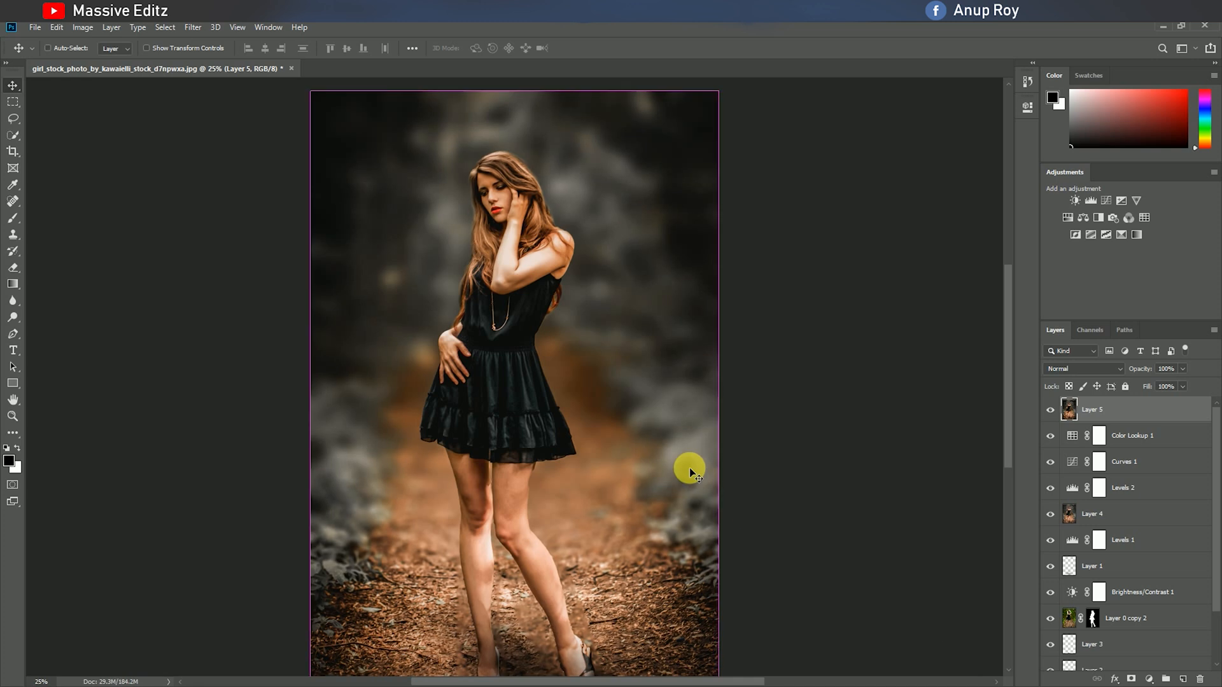
Compare the finished edit with the original photo by toggling the visibility of all layers above Layer 0.
{"action": "key", "text": "ctrl+minus"}
{"action": "left_click", "coordinate": [1051, 436]}
{"action": "mouse_move", "coordinate": [1051, 436]}
{"action": "left_mouse_down"}
{"action": "mouse_move", "coordinate": [1060, 642]}
{"action": "mouse_move", "coordinate": [1058, 416]}
{"action": "left_mouse_up"}
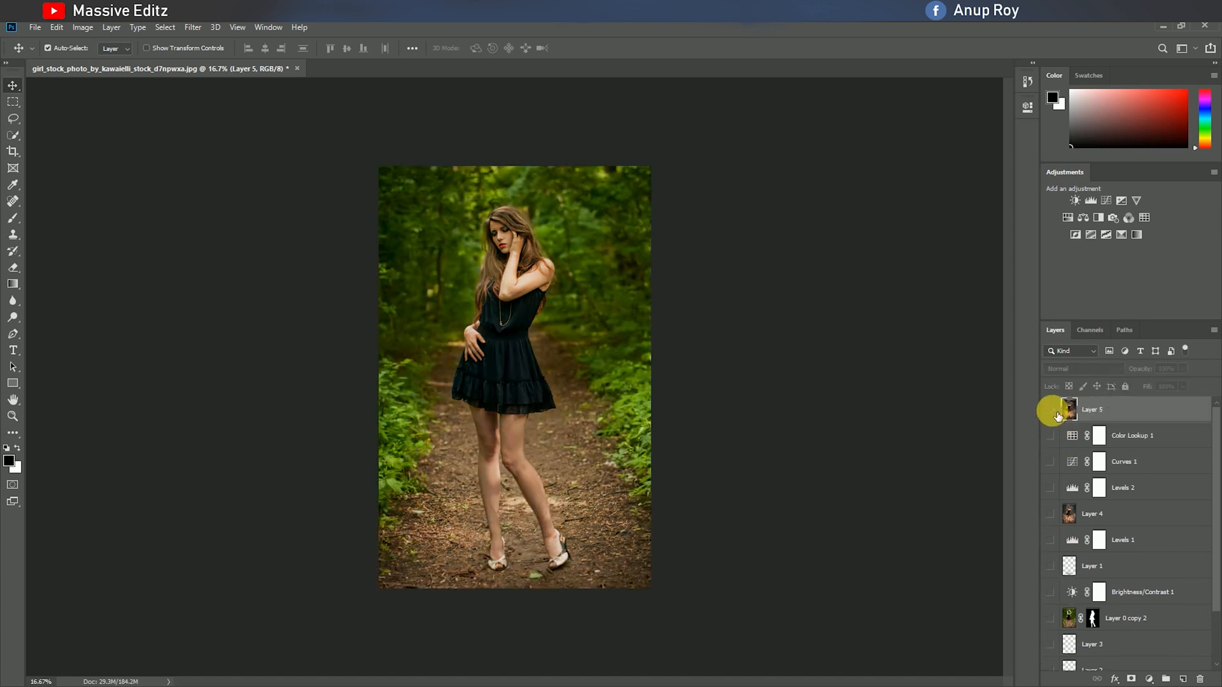
{"action": "left_click", "coordinate": [1058, 416]}
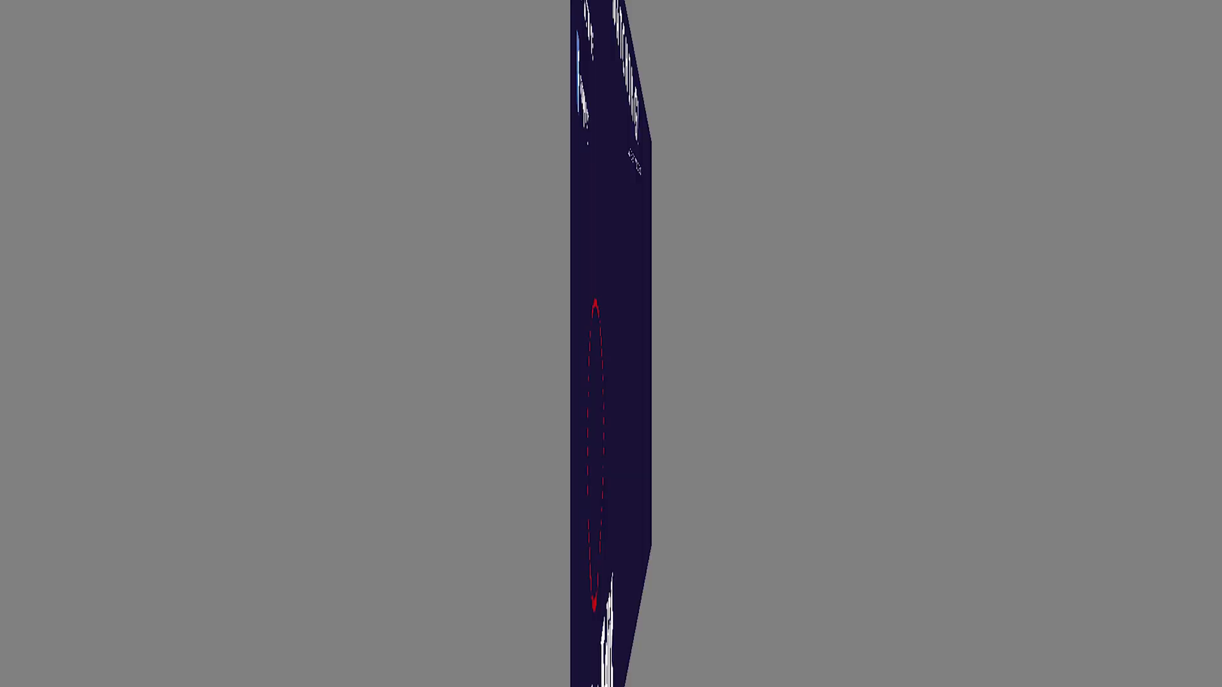